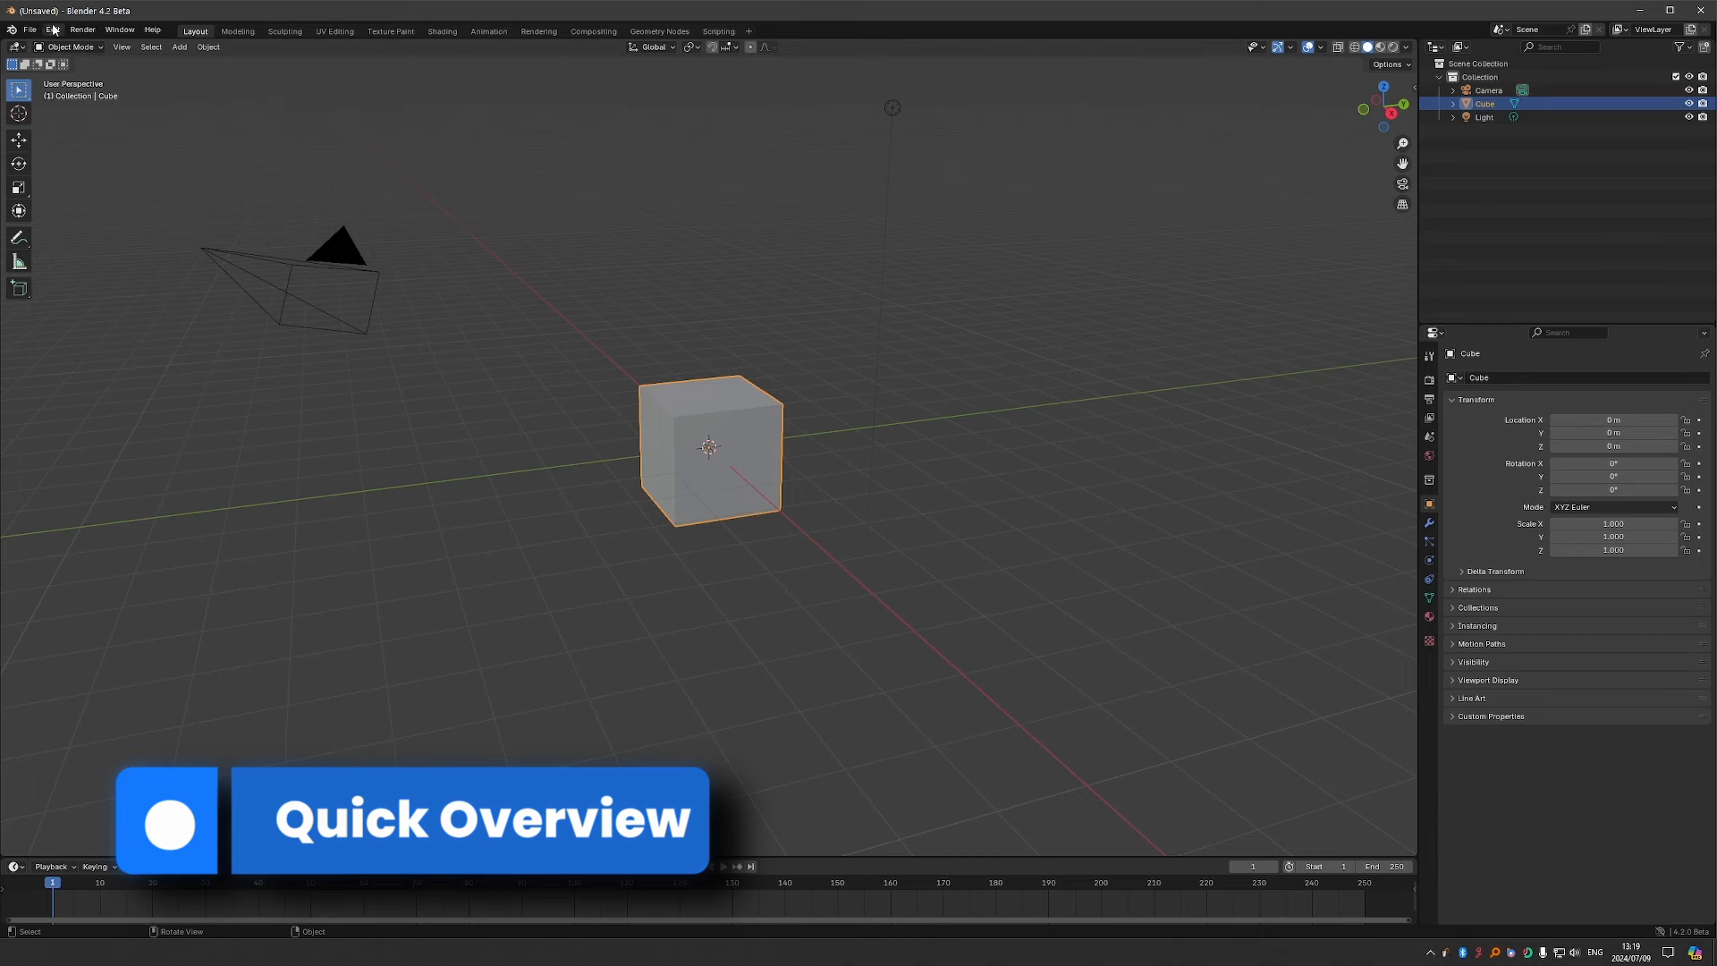
Open the Preferences, set the interface resolution scale to 1.3 and enlarge the Preferences window.
{"action": "left_click", "coordinate": [53, 29]}
{"action": "left_click", "coordinate": [85, 205]}
{"action": "left_click_drag", "start_coordinate": [112, 23], "coordinate": [461, 110]}
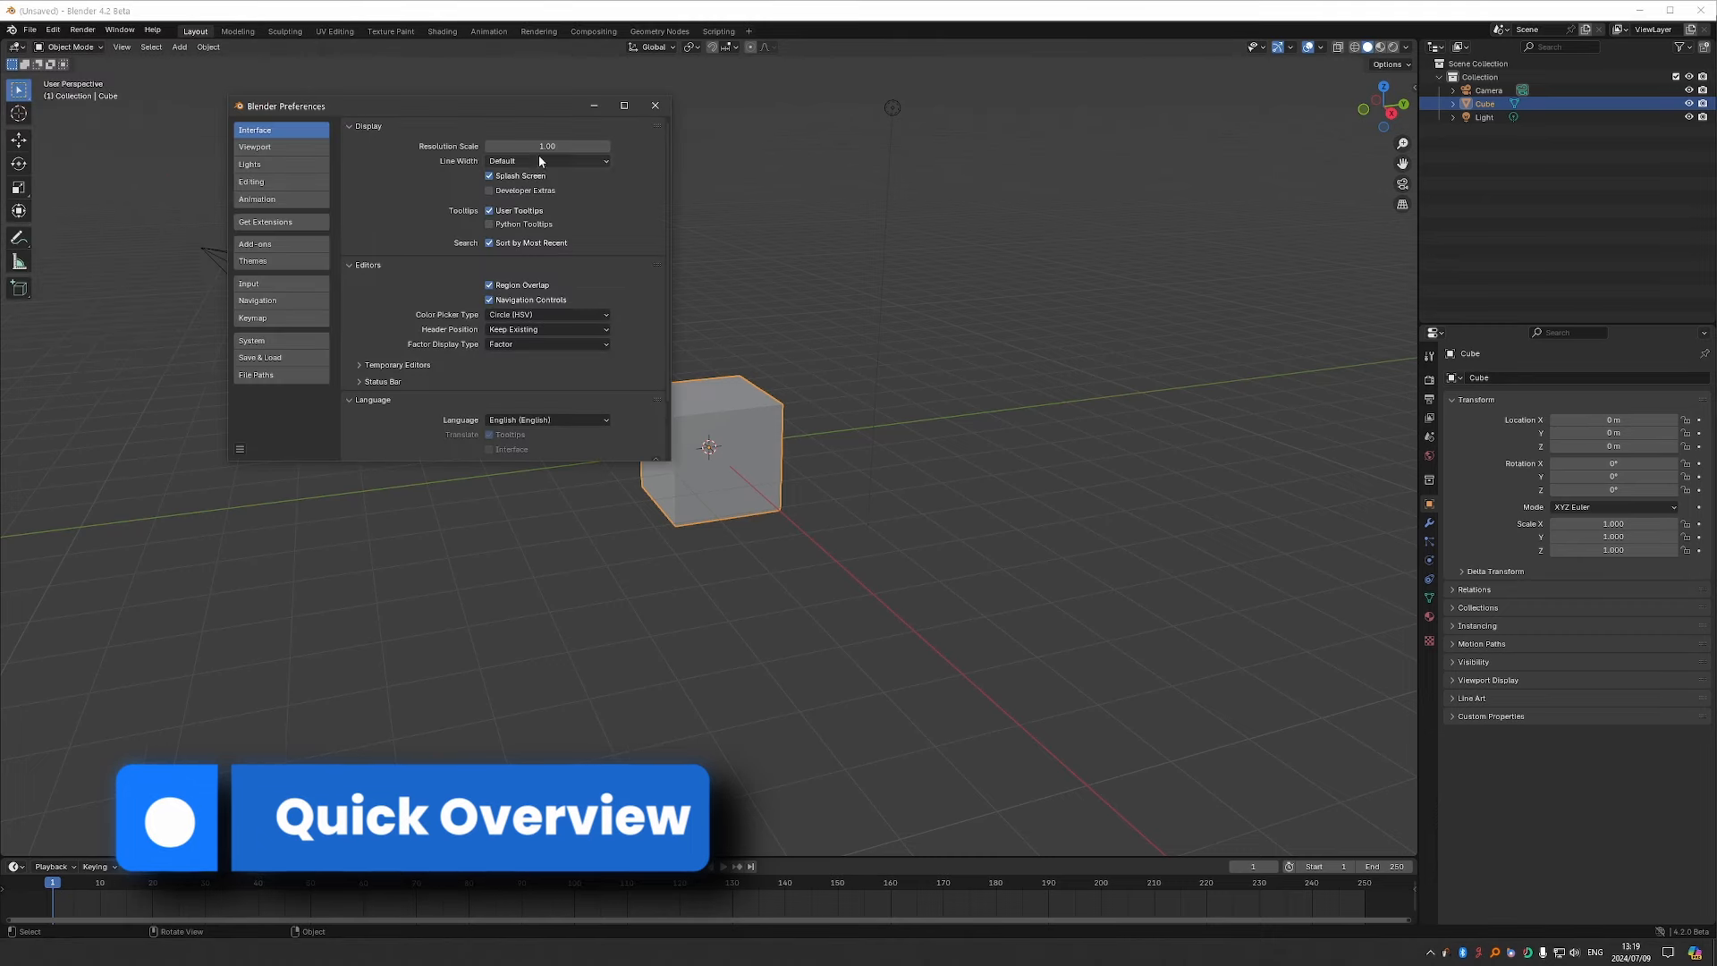
{"action": "left_click", "coordinate": [527, 148]}
{"action": "type", "text": "1"}
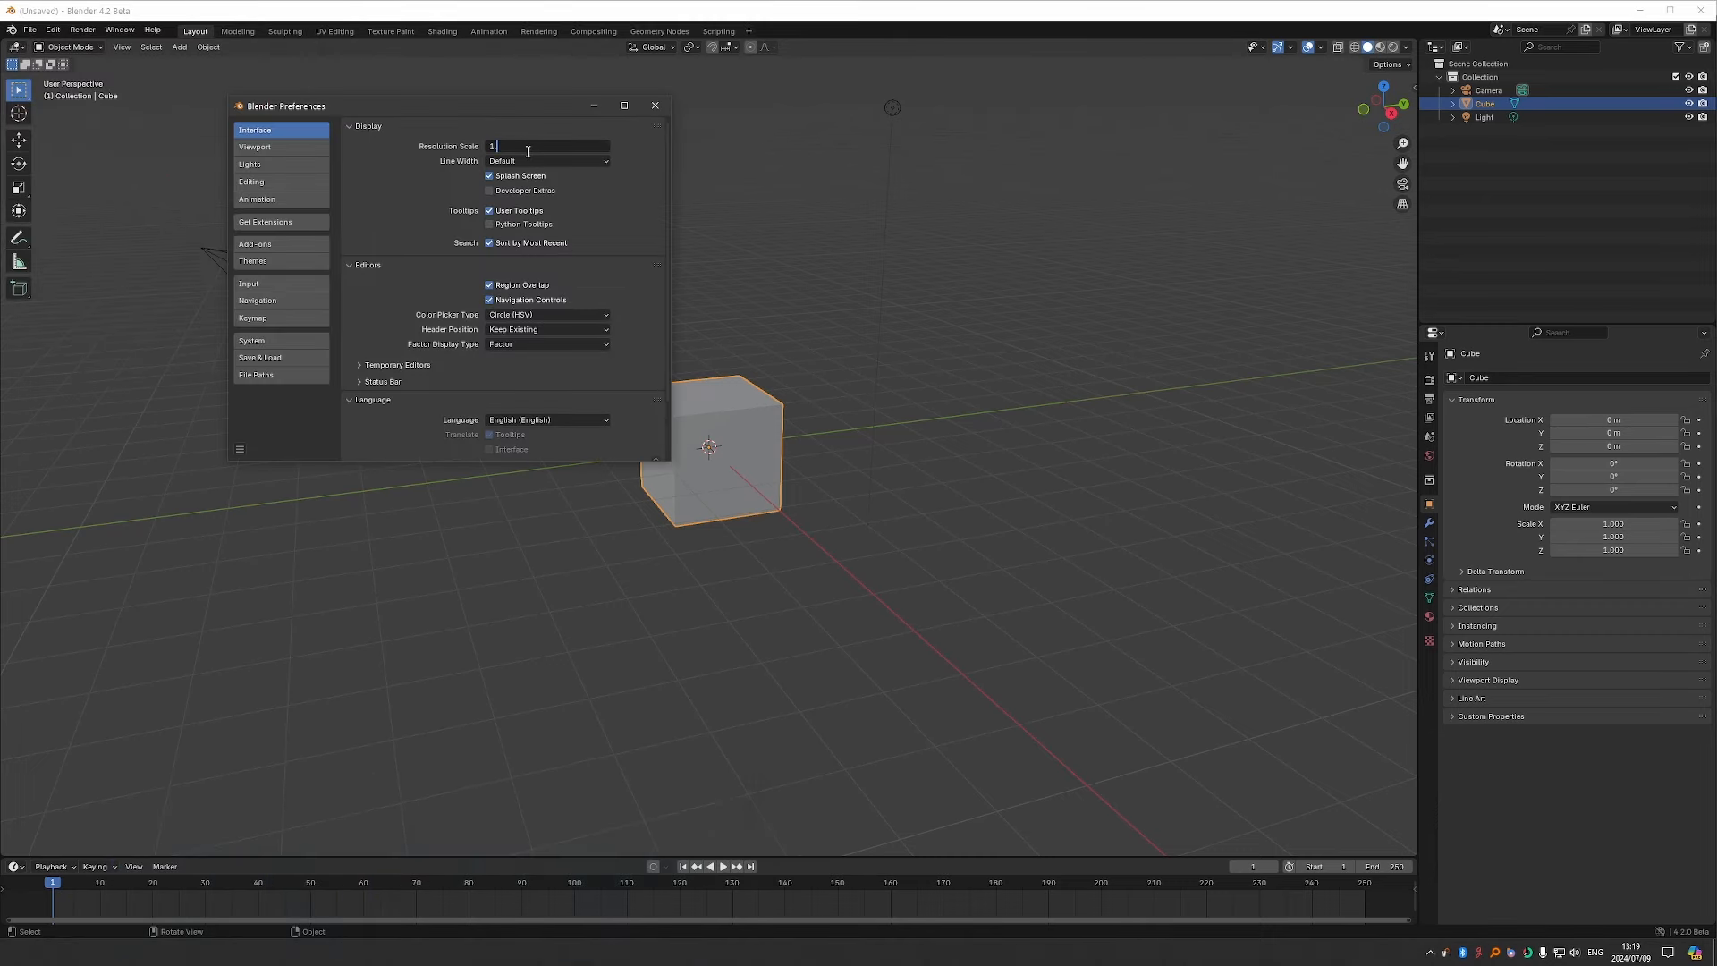
{"action": "type", "text": ".3"}
{"action": "key", "text": "Return"}
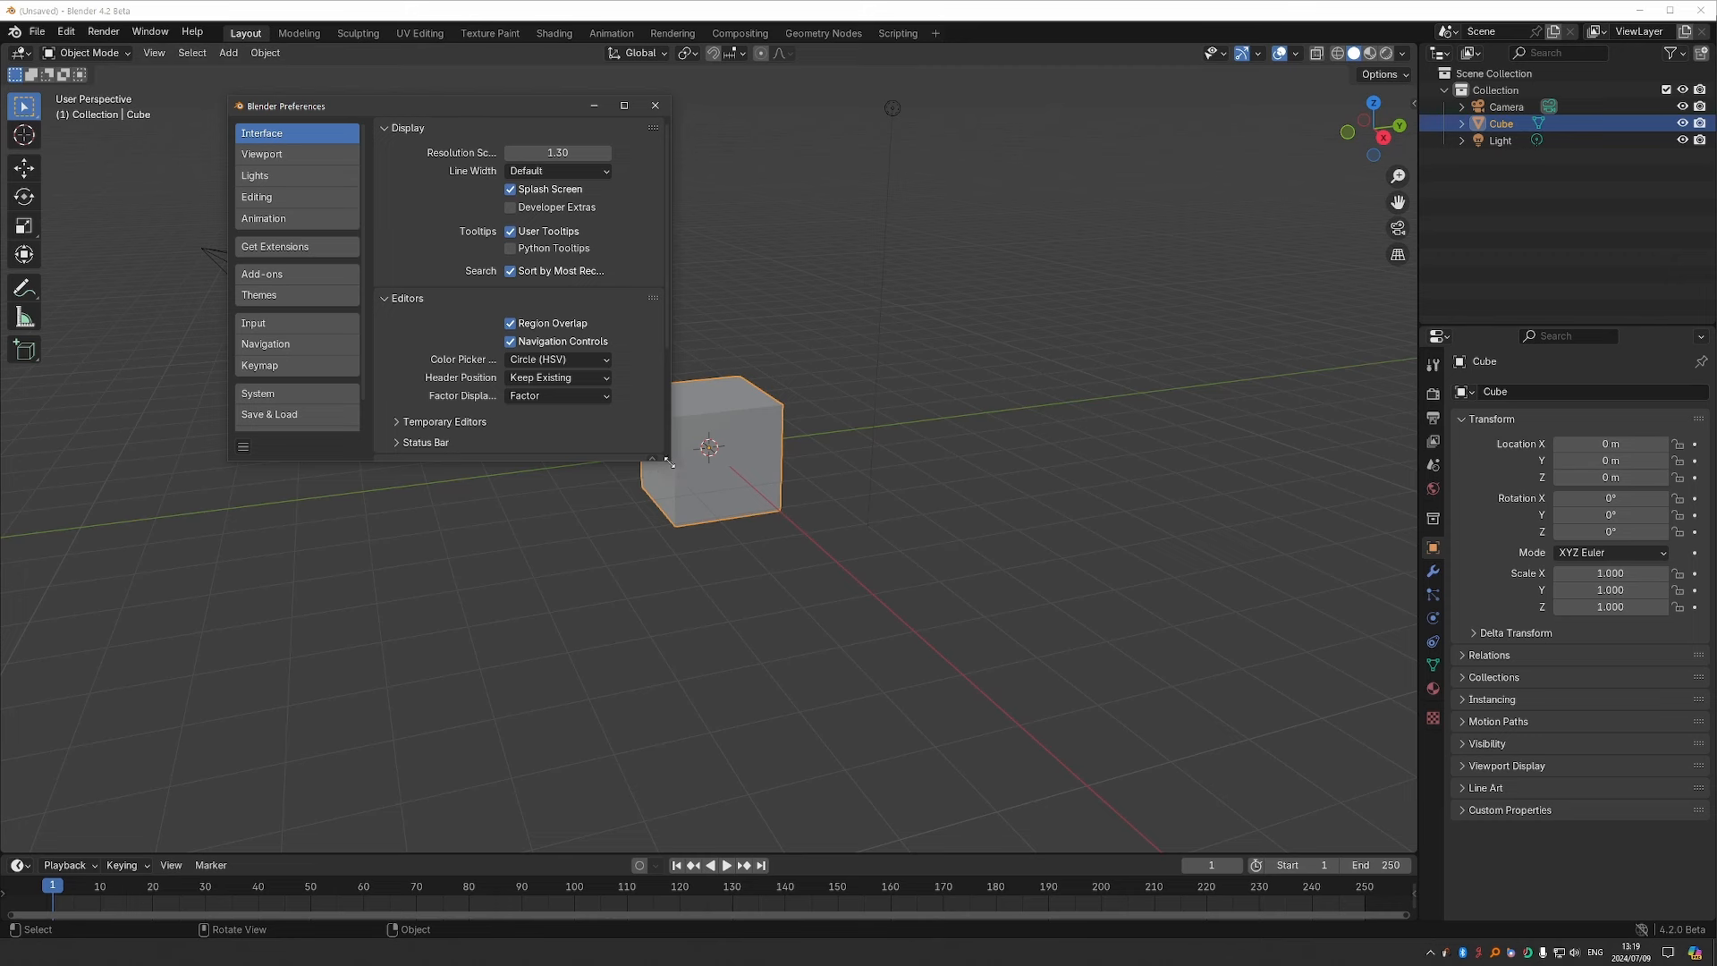
{"action": "left_click_drag", "start_coordinate": [668, 460], "coordinate": [834, 587]}
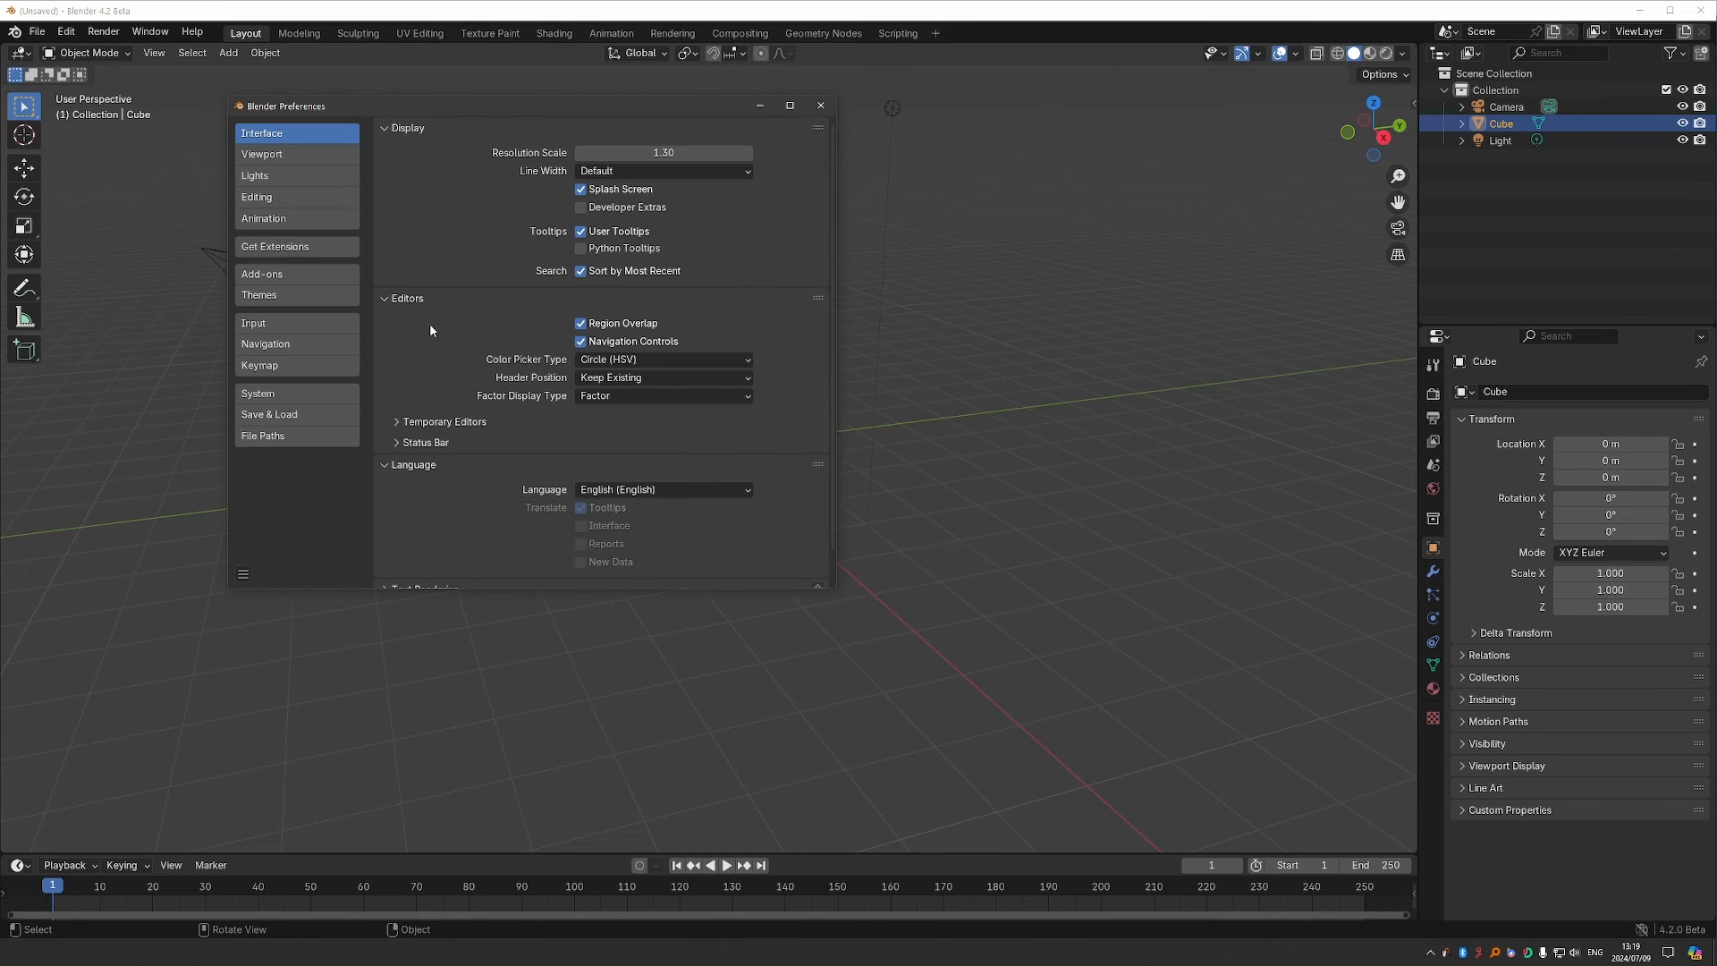
Review the Get Extensions, Add-ons and Themes sections of the Preferences.
{"action": "left_click", "coordinate": [331, 248]}
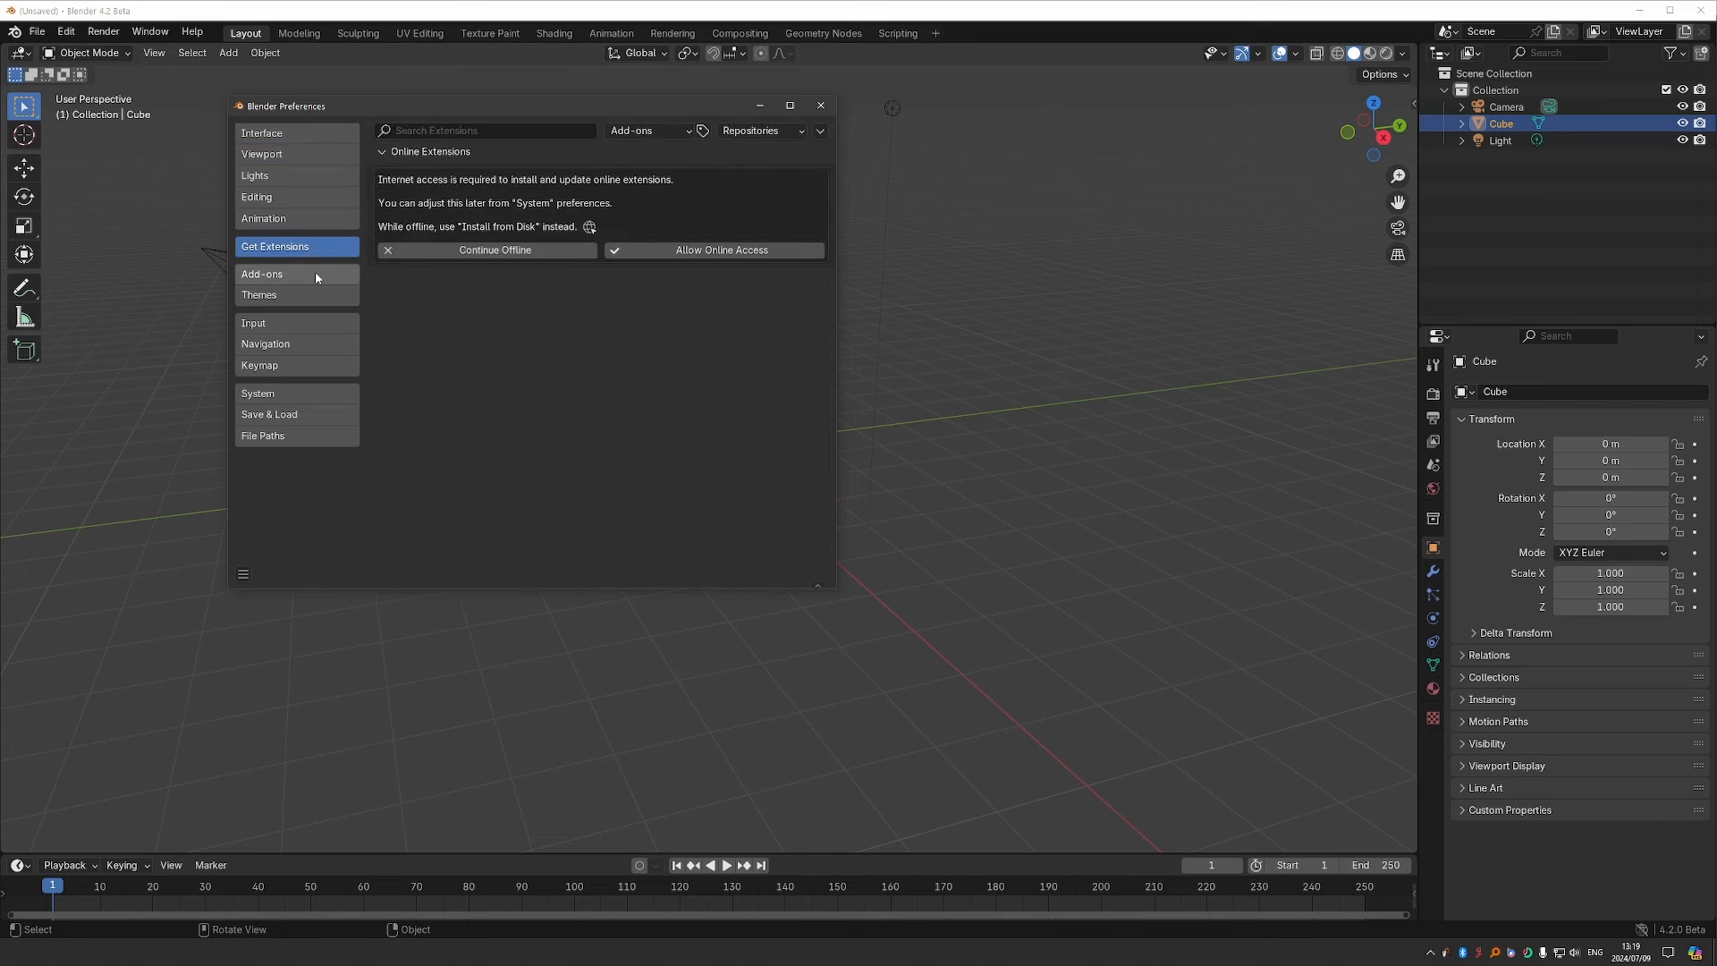
{"action": "left_click", "coordinate": [315, 273]}
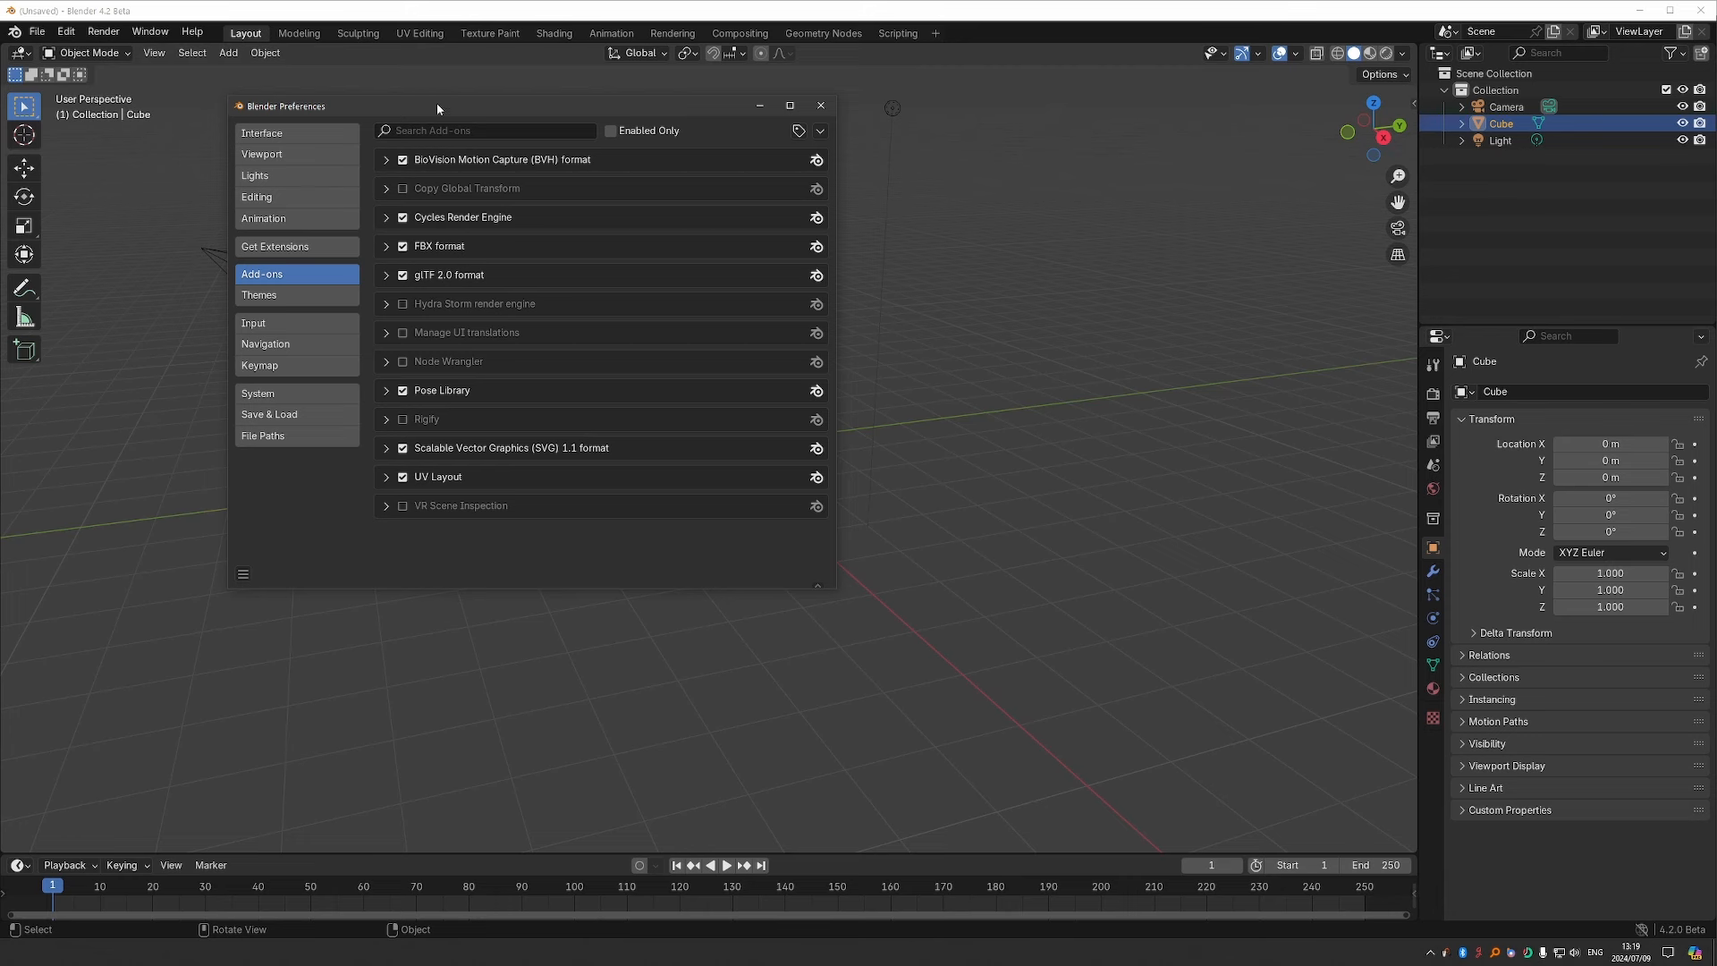
{"action": "left_click", "coordinate": [284, 297]}
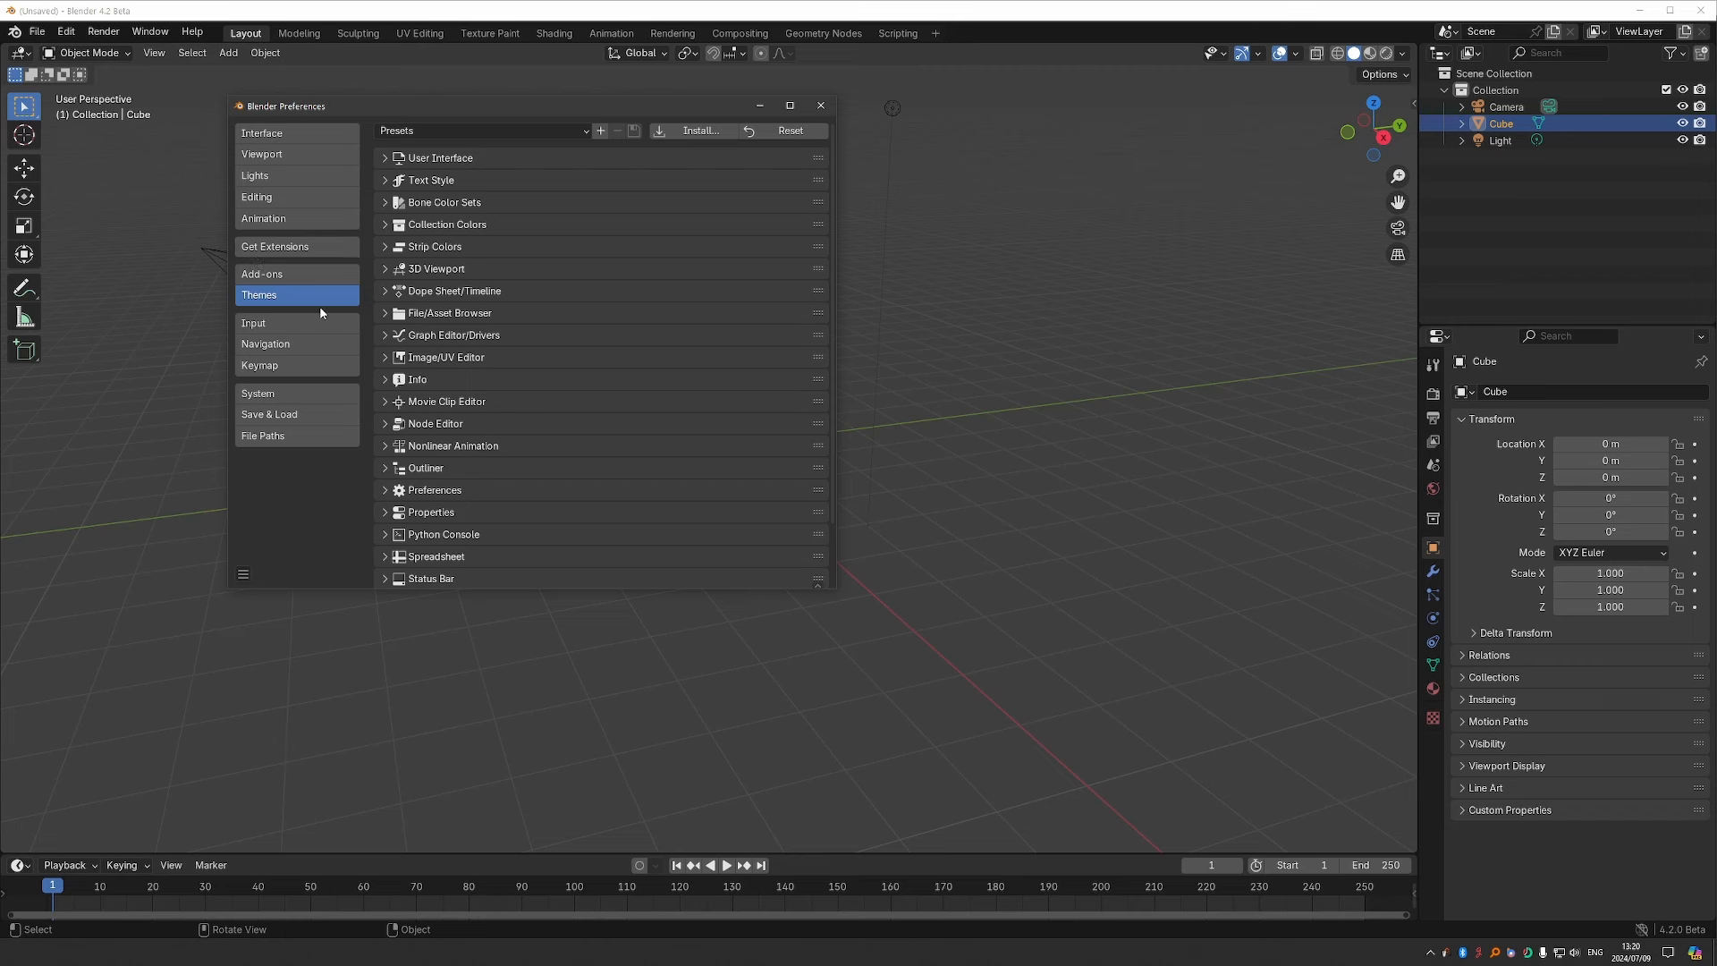
{"action": "left_click", "coordinate": [331, 250]}
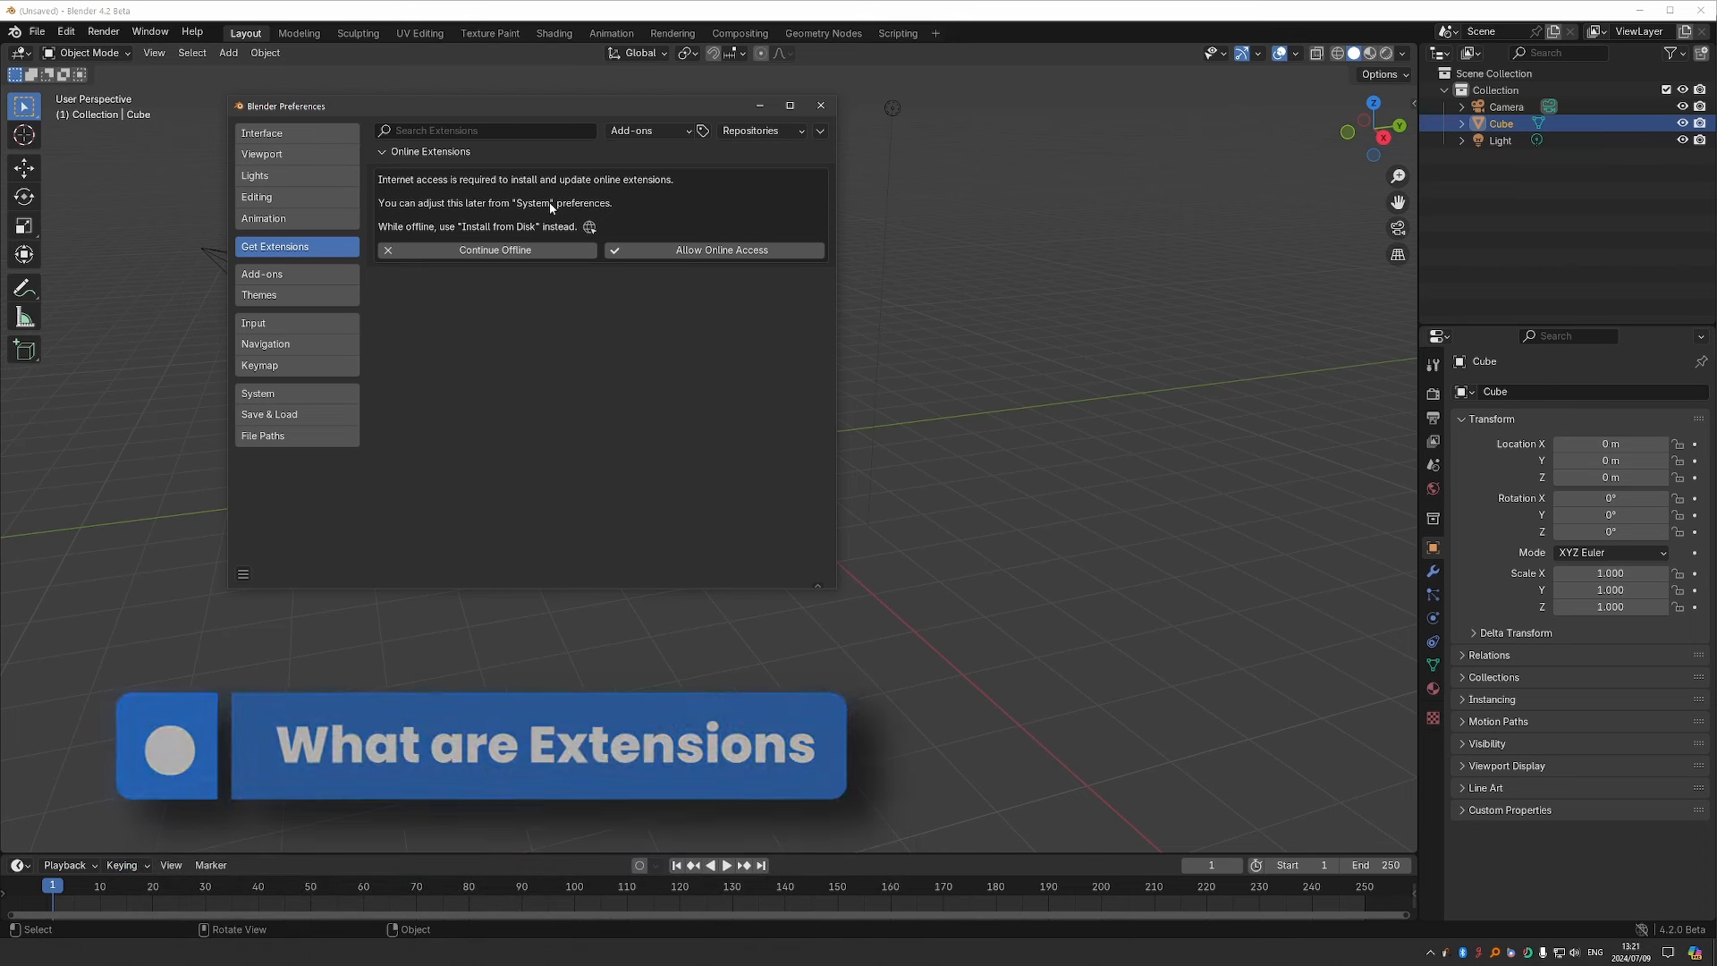
{"action": "left_click", "coordinate": [651, 130]}
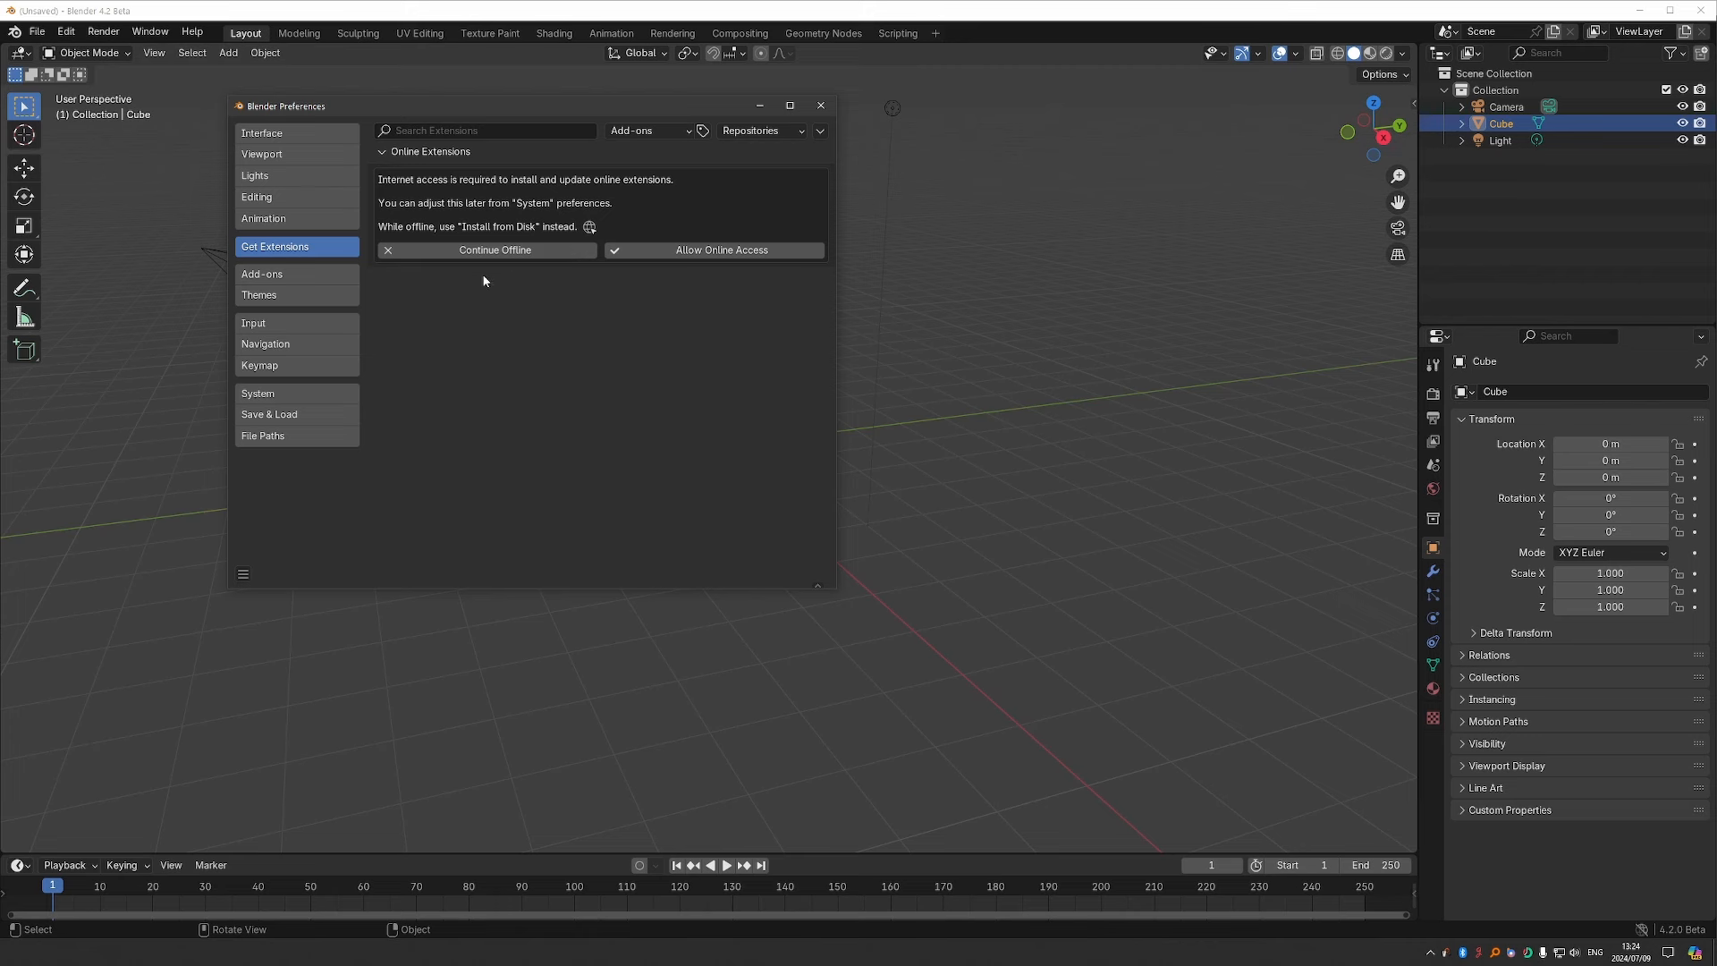
{"action": "left_click", "coordinate": [321, 272]}
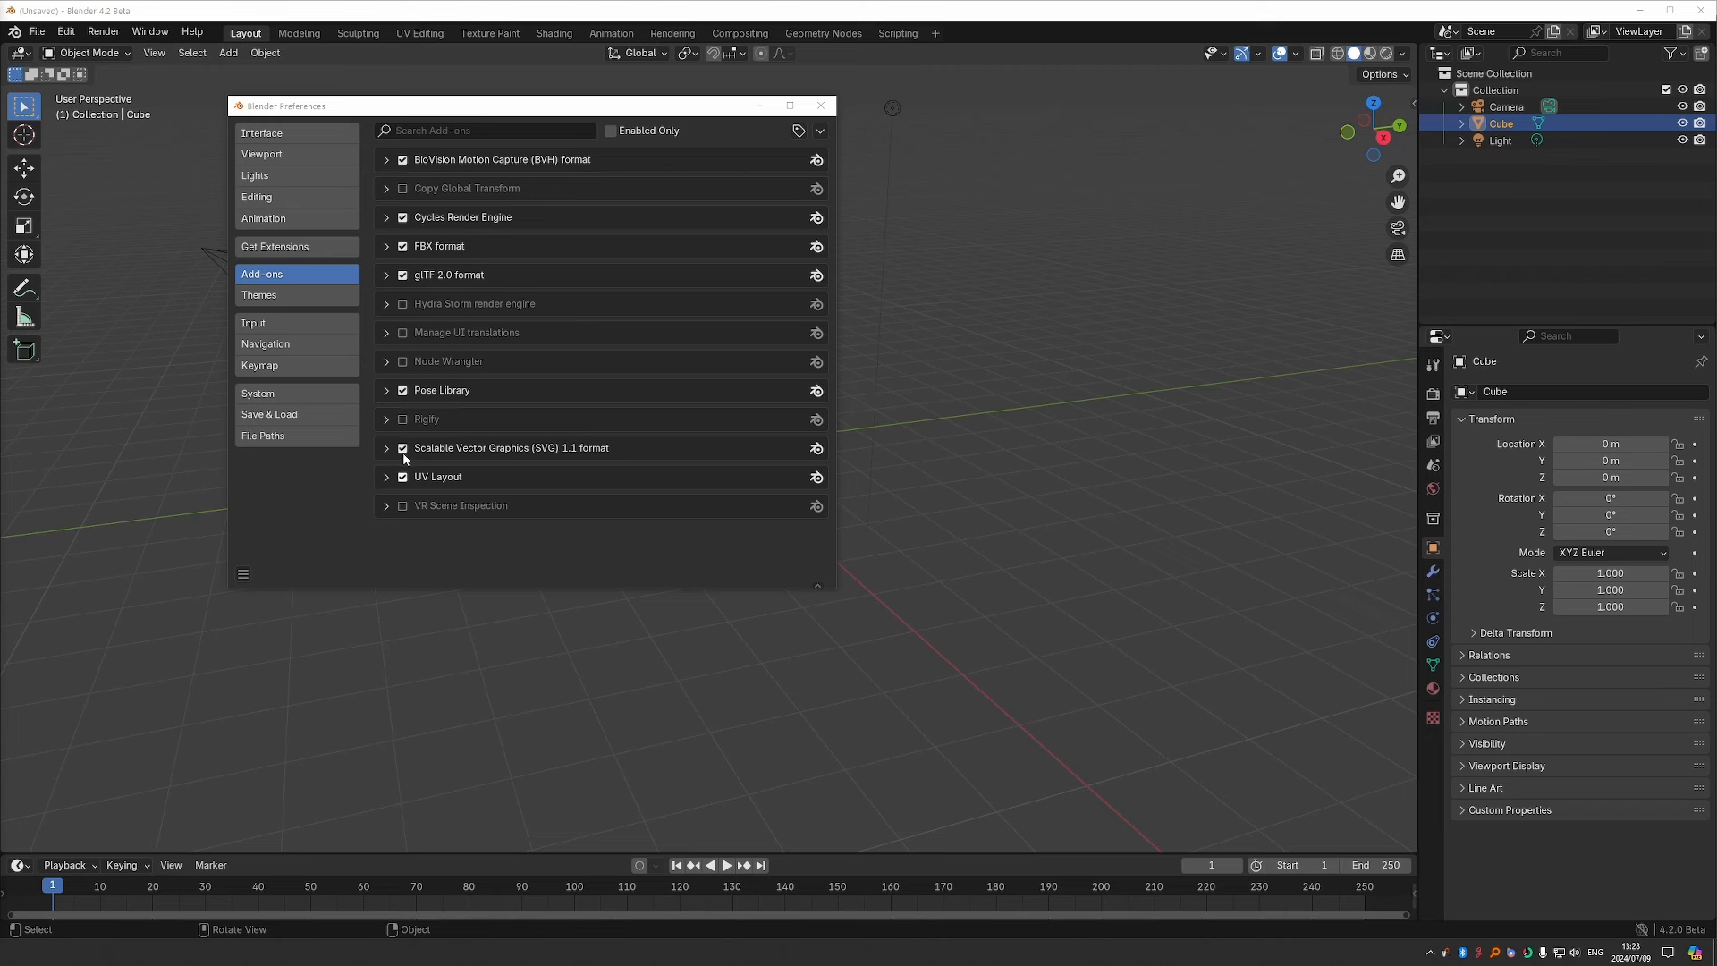
Allow online access for extensions and look through the list of available add-ons.
{"action": "left_click", "coordinate": [302, 249]}
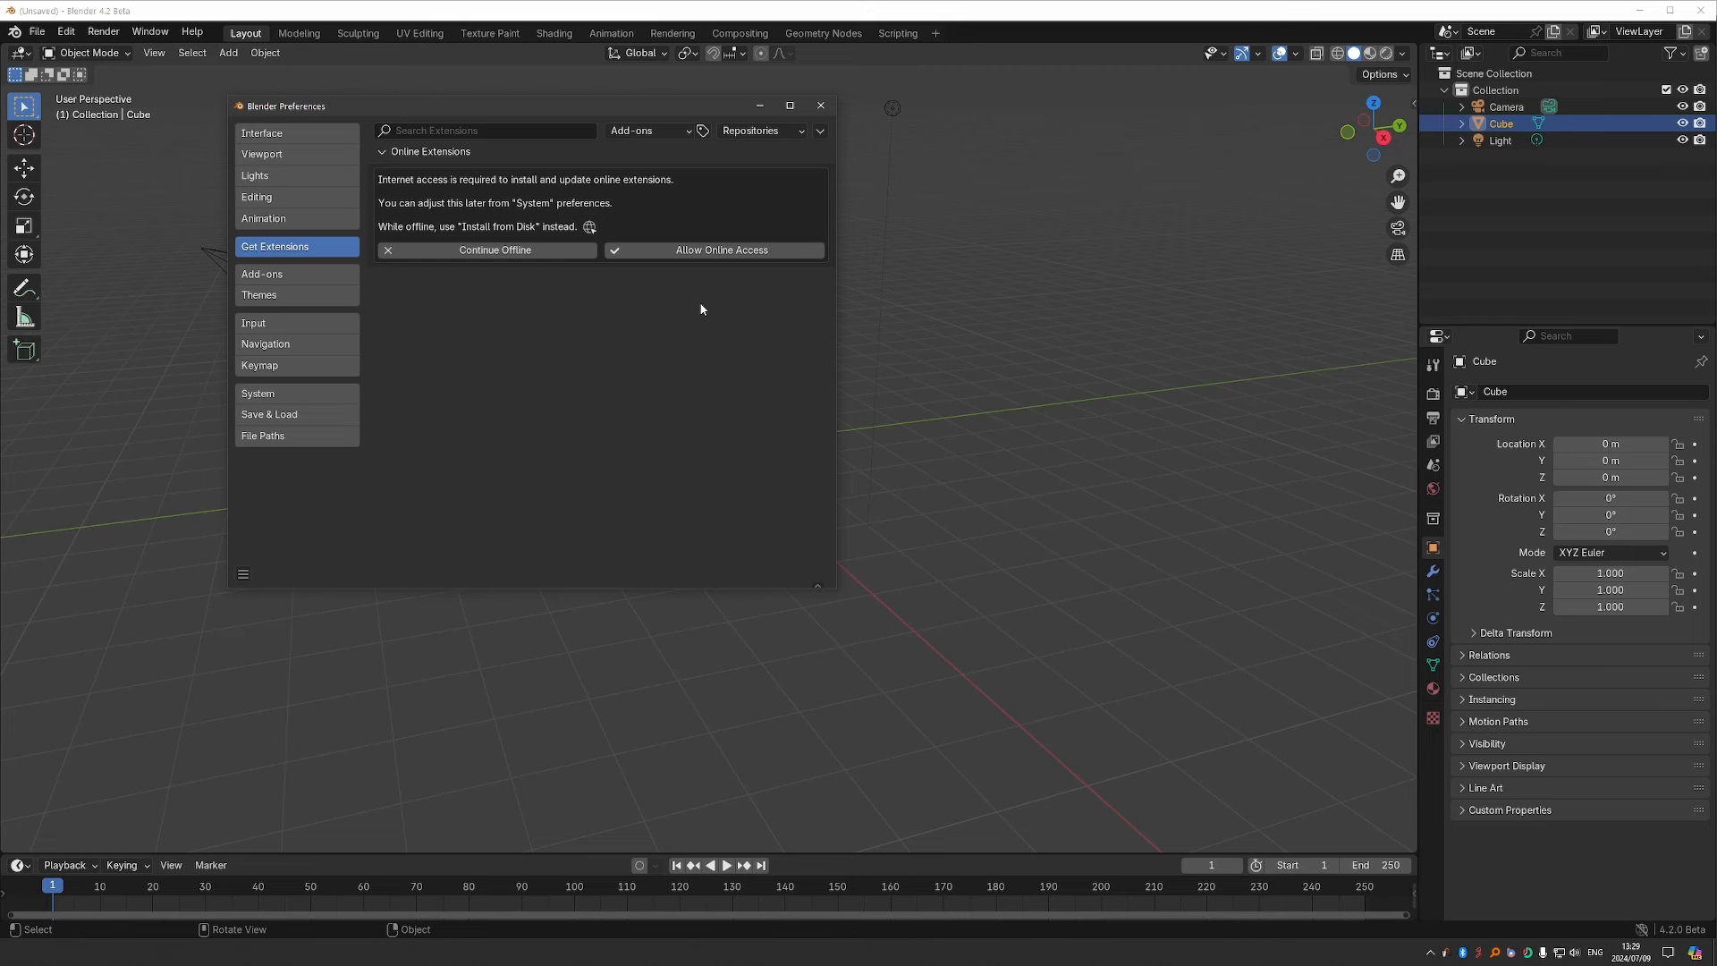
{"action": "left_click", "coordinate": [686, 252]}
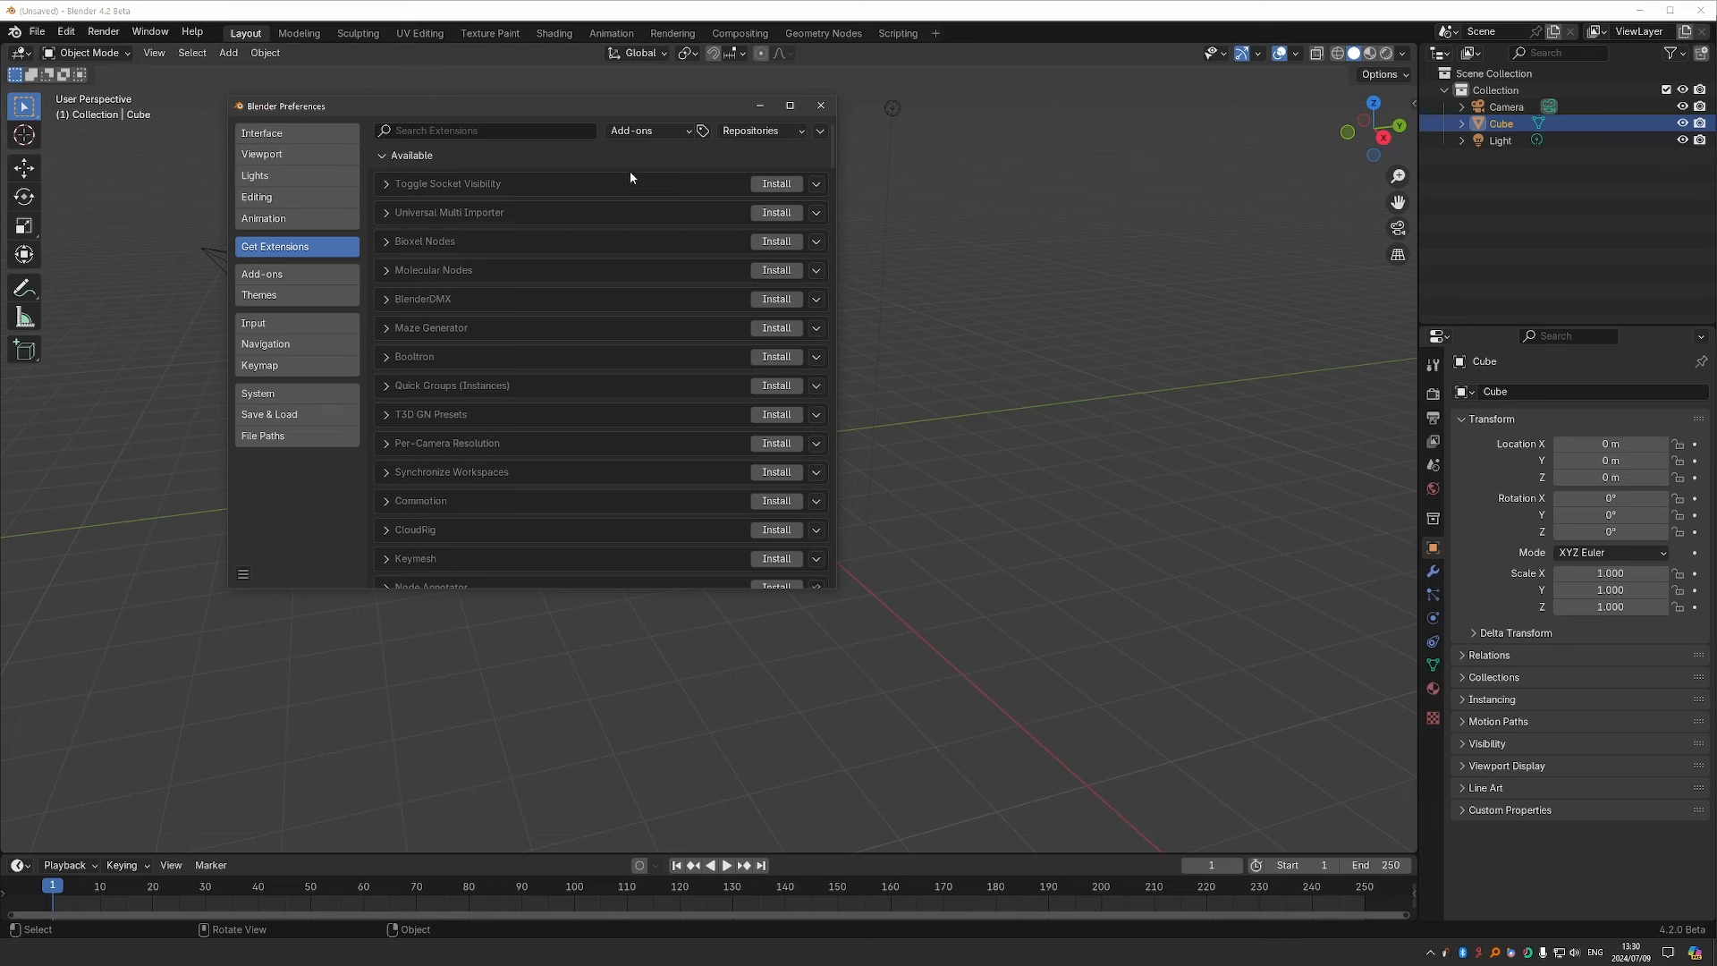
{"action": "scroll", "coordinate": [630, 164], "scroll_direction": "down", "scroll_amount": 3}
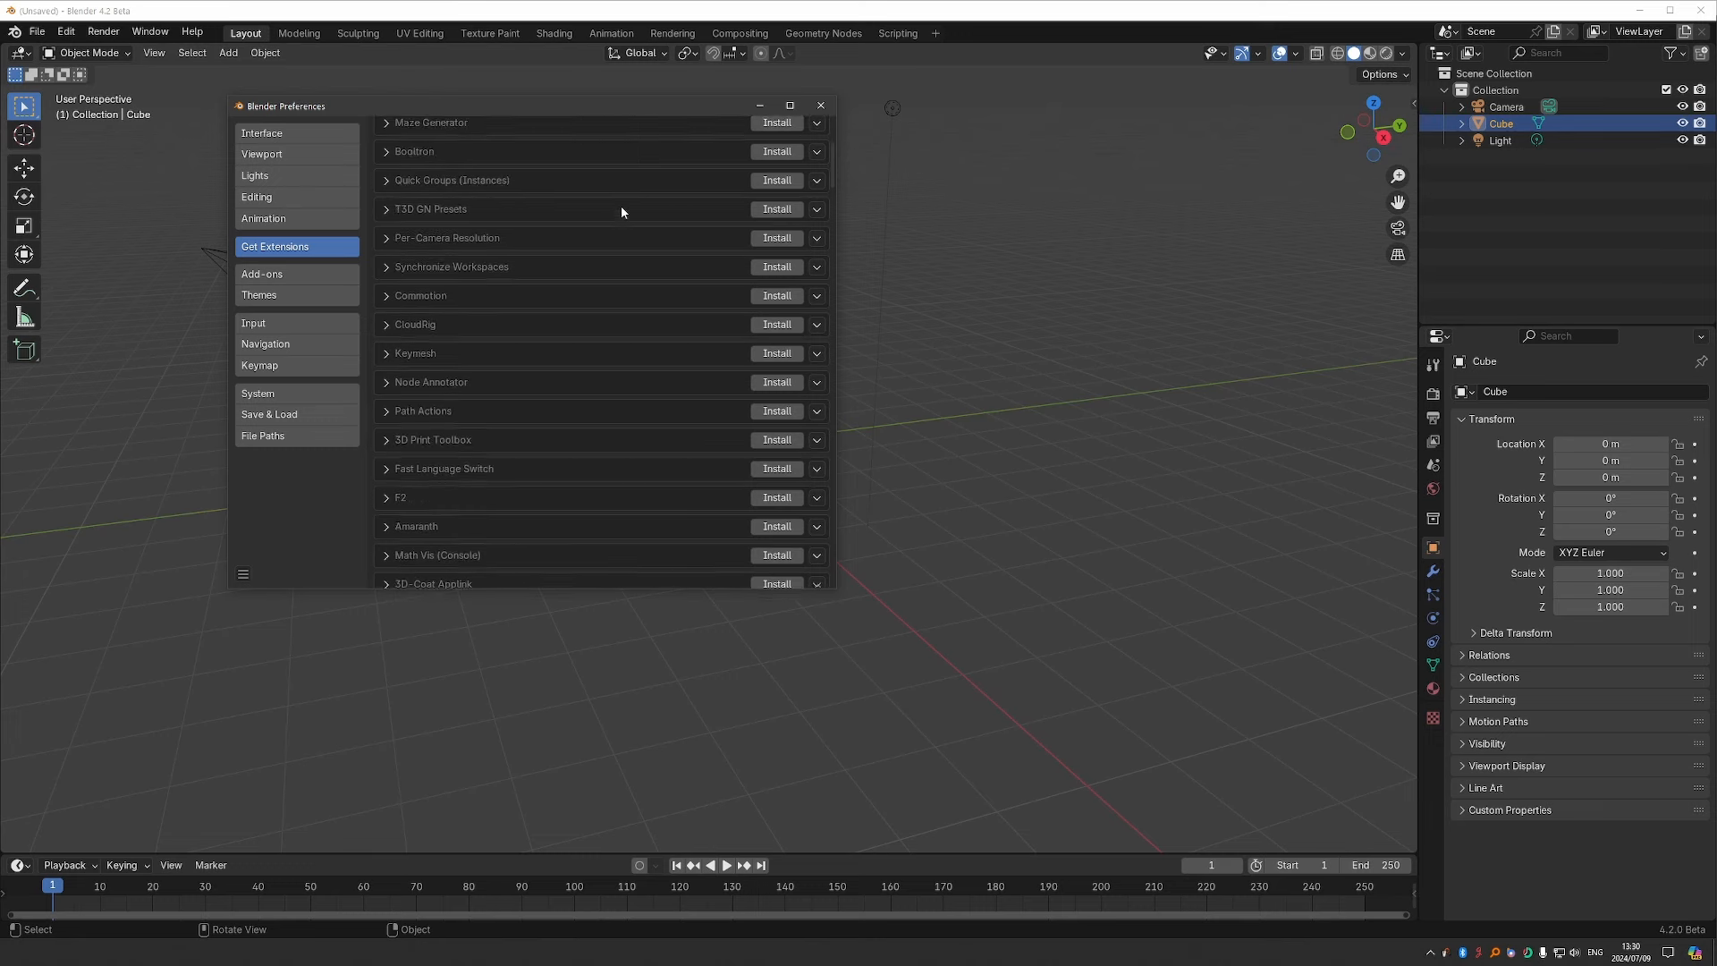
{"action": "scroll", "coordinate": [621, 206], "scroll_direction": "up", "scroll_amount": 3}
Filter the extensions by Themes and return the type filter to Add-ons.
{"action": "left_click", "coordinate": [639, 131]}
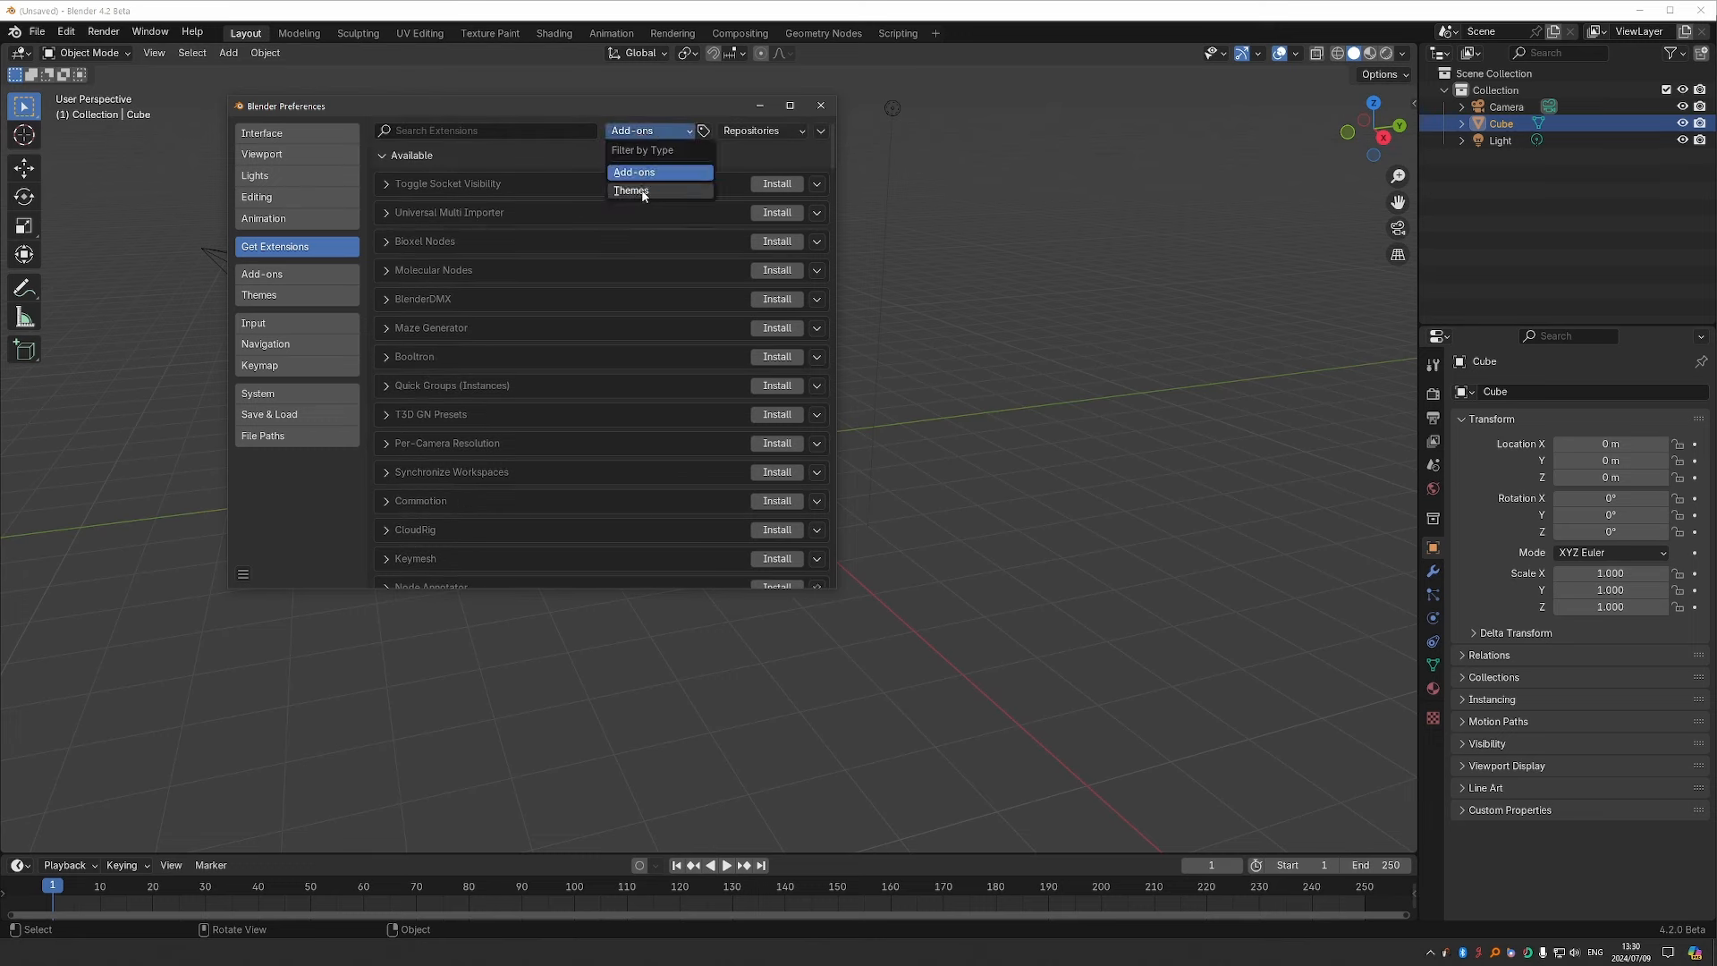
{"action": "left_click", "coordinate": [640, 190]}
{"action": "left_click", "coordinate": [638, 131]}
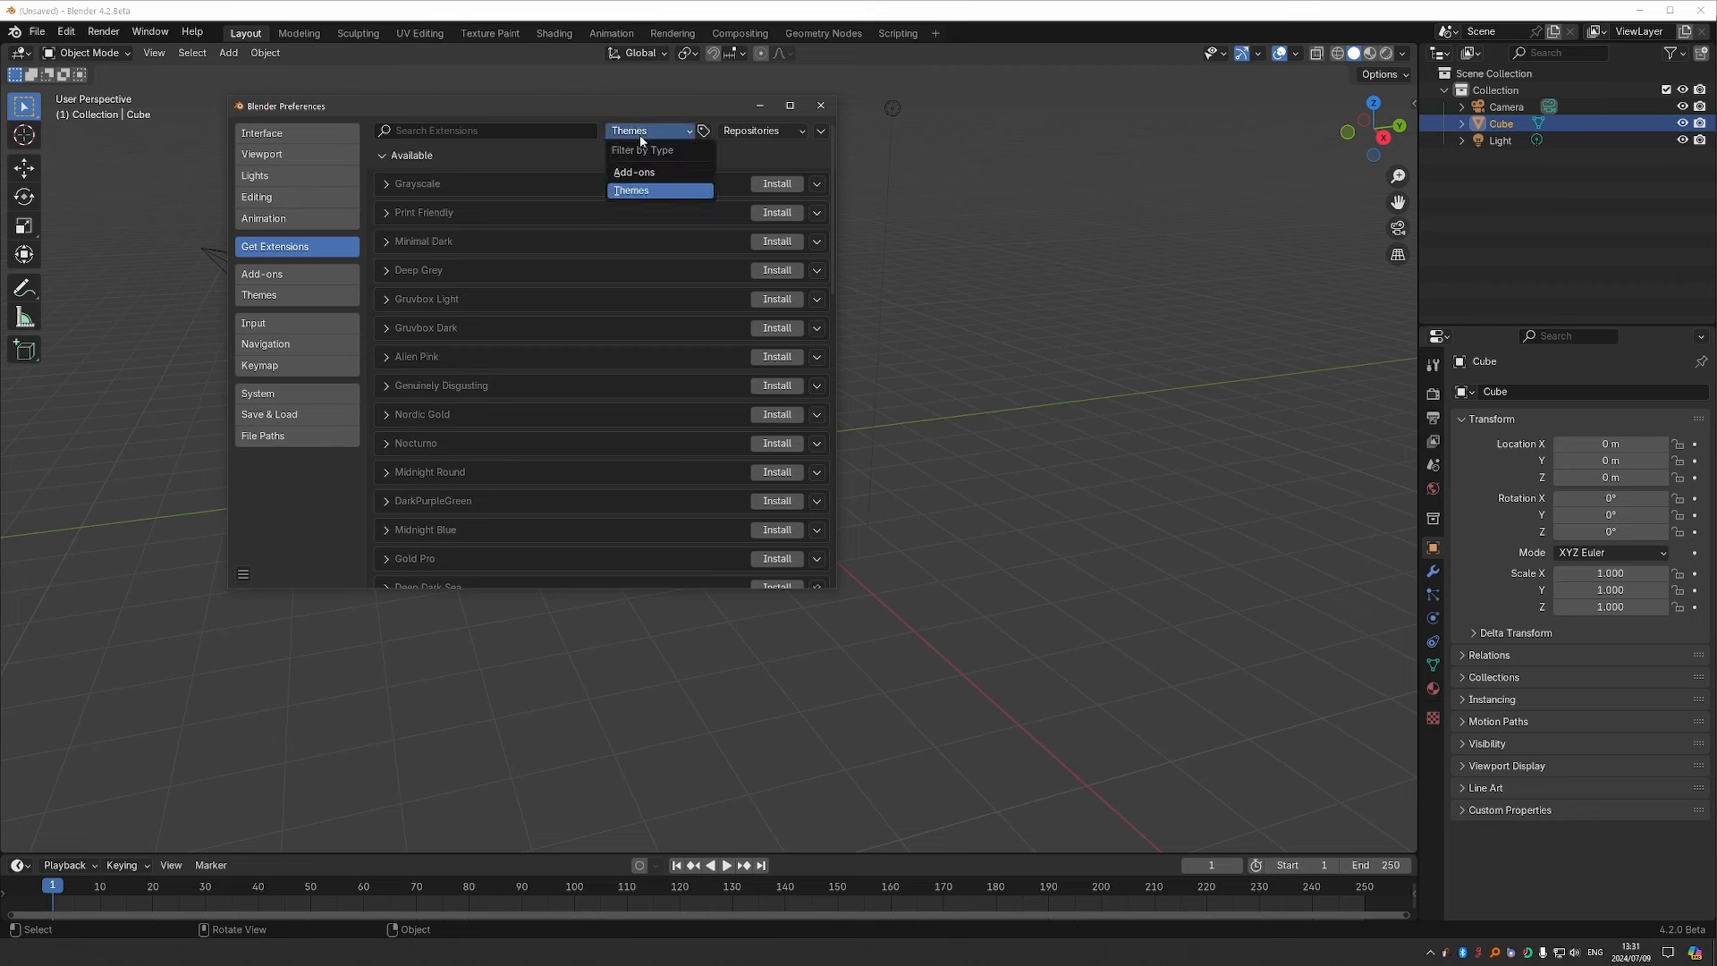
{"action": "left_click", "coordinate": [643, 174]}
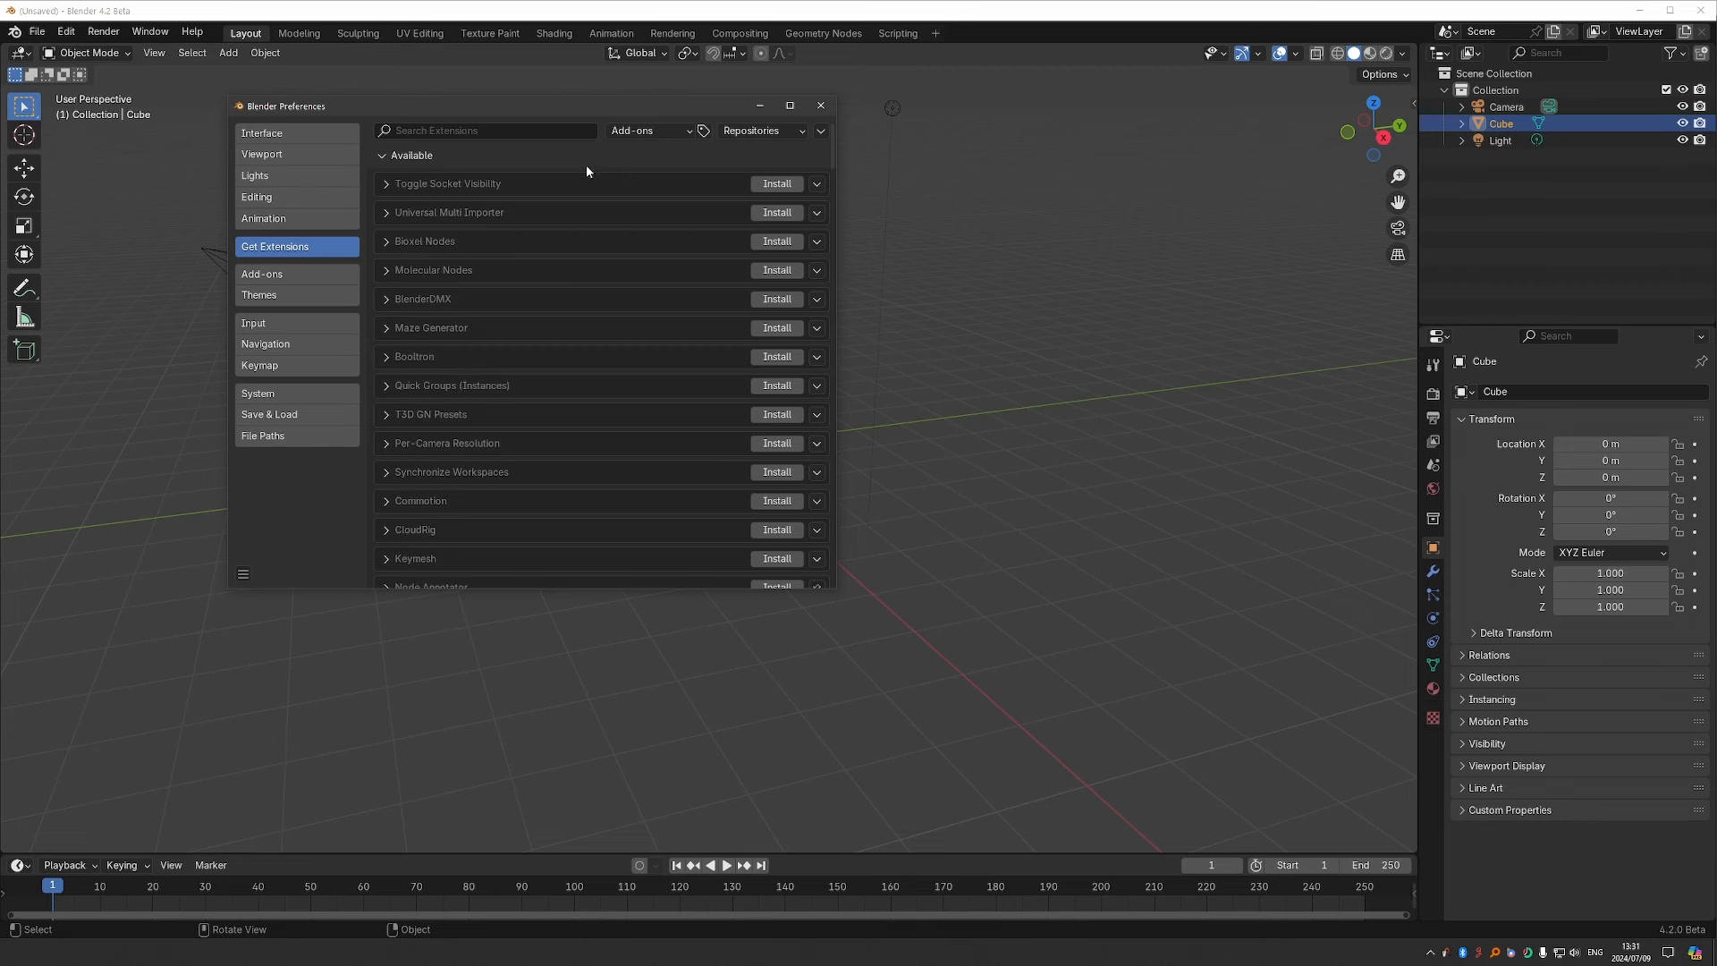
Search the available extensions for "f2" and install the F2 add-on.
{"action": "left_click", "coordinate": [481, 130]}
{"action": "type", "text": "f"}
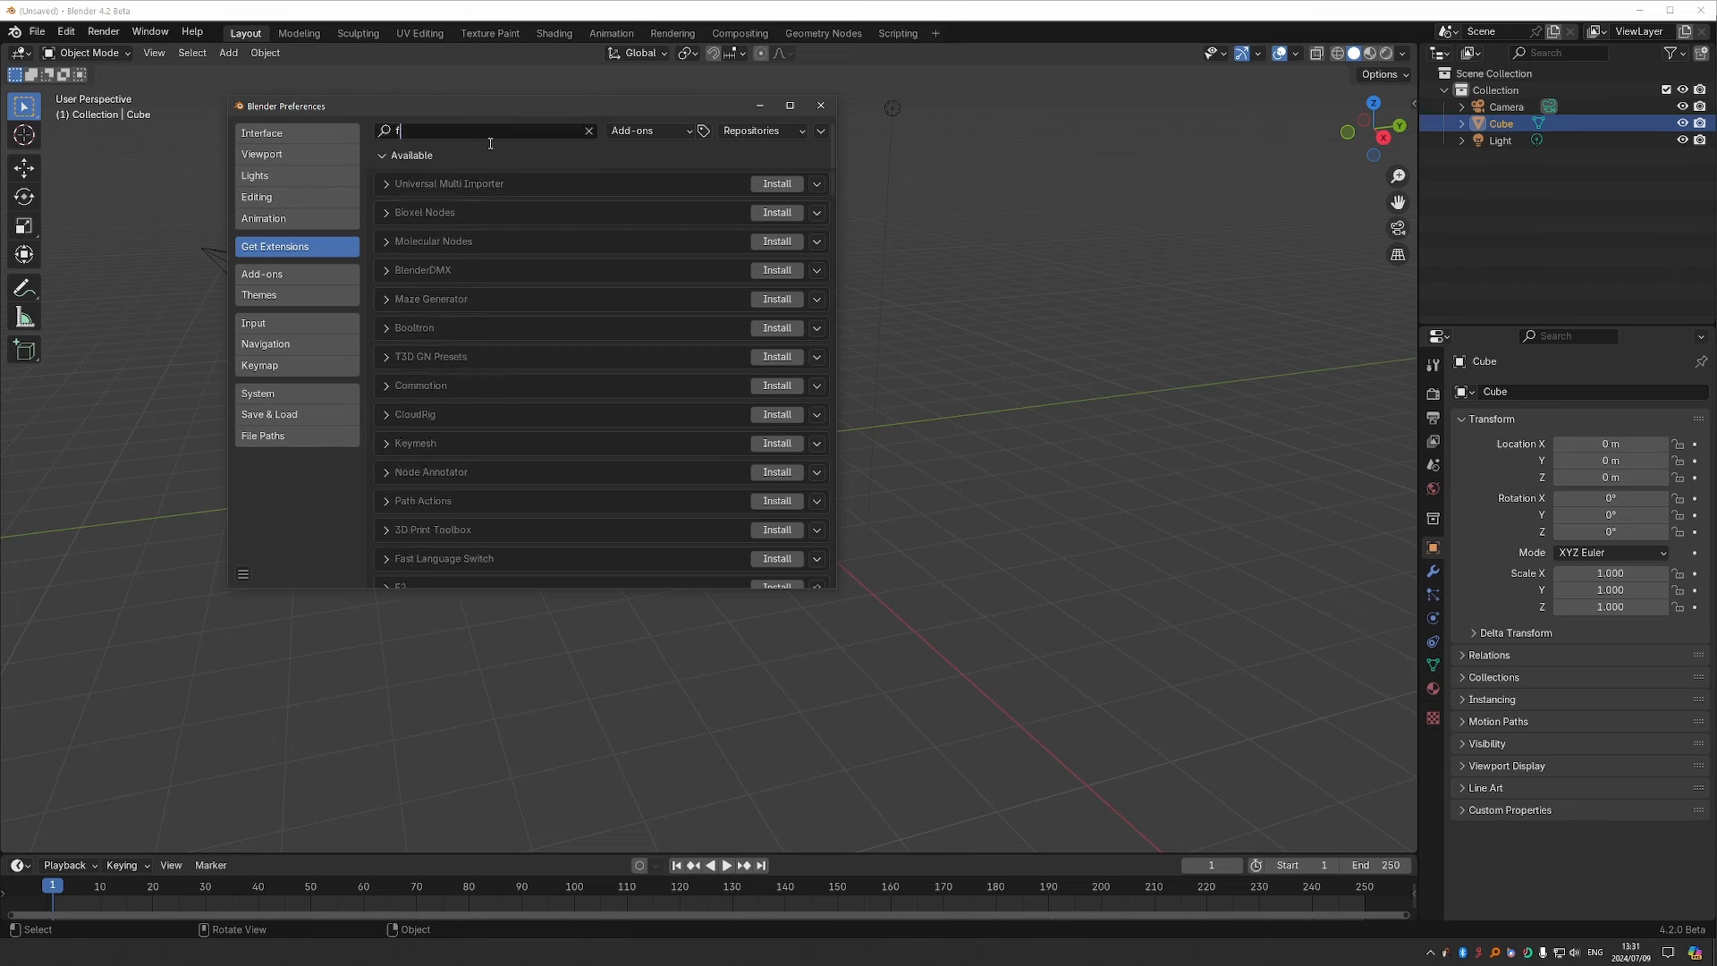
{"action": "type", "text": "2"}
{"action": "key", "text": "Return"}
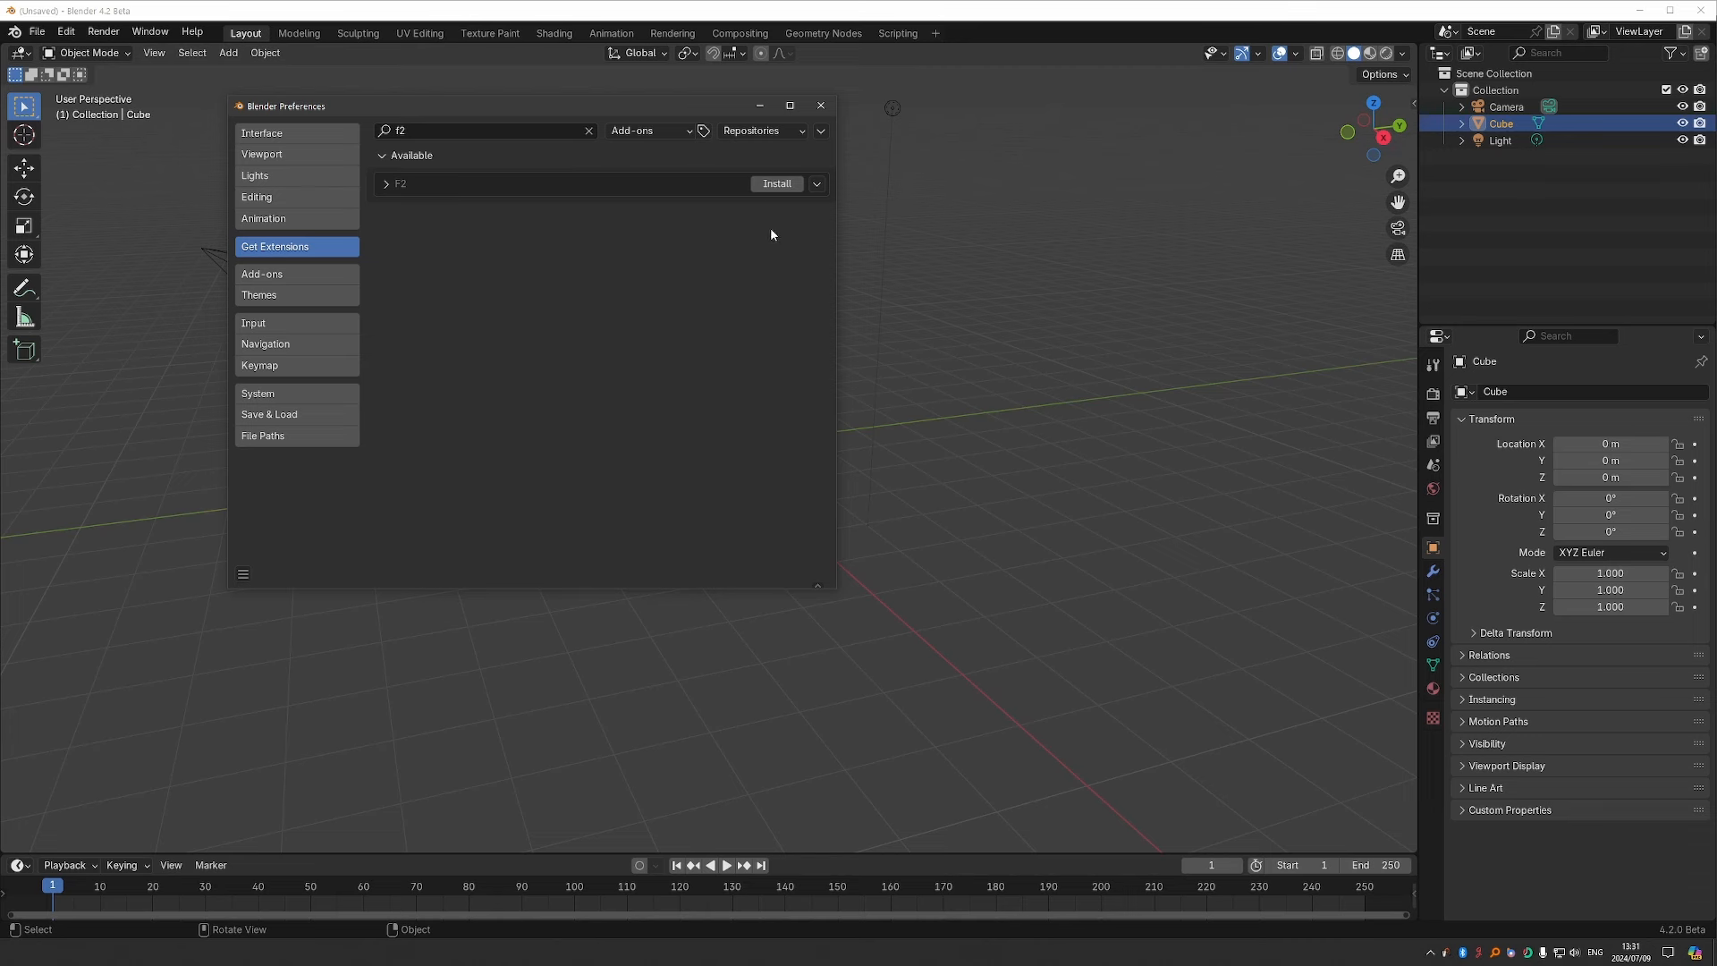
Check the details and preferences of the F2 add-on in the installed add-ons list.
{"action": "left_click", "coordinate": [304, 272]}
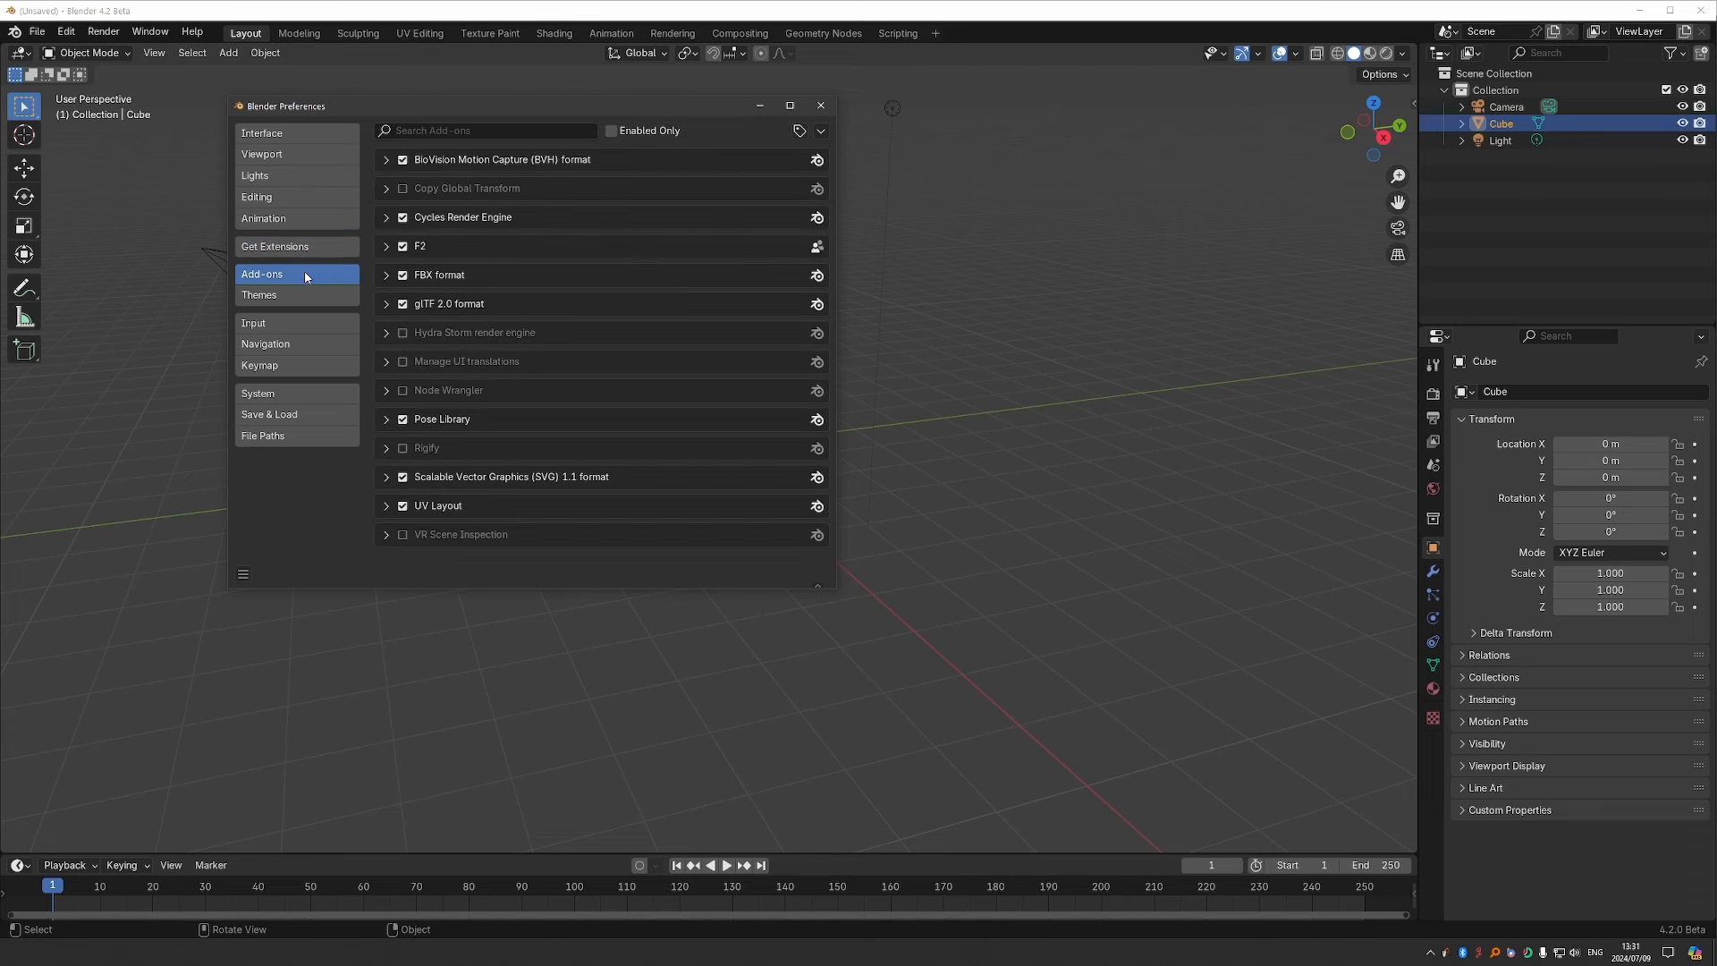
{"action": "left_click", "coordinate": [386, 246]}
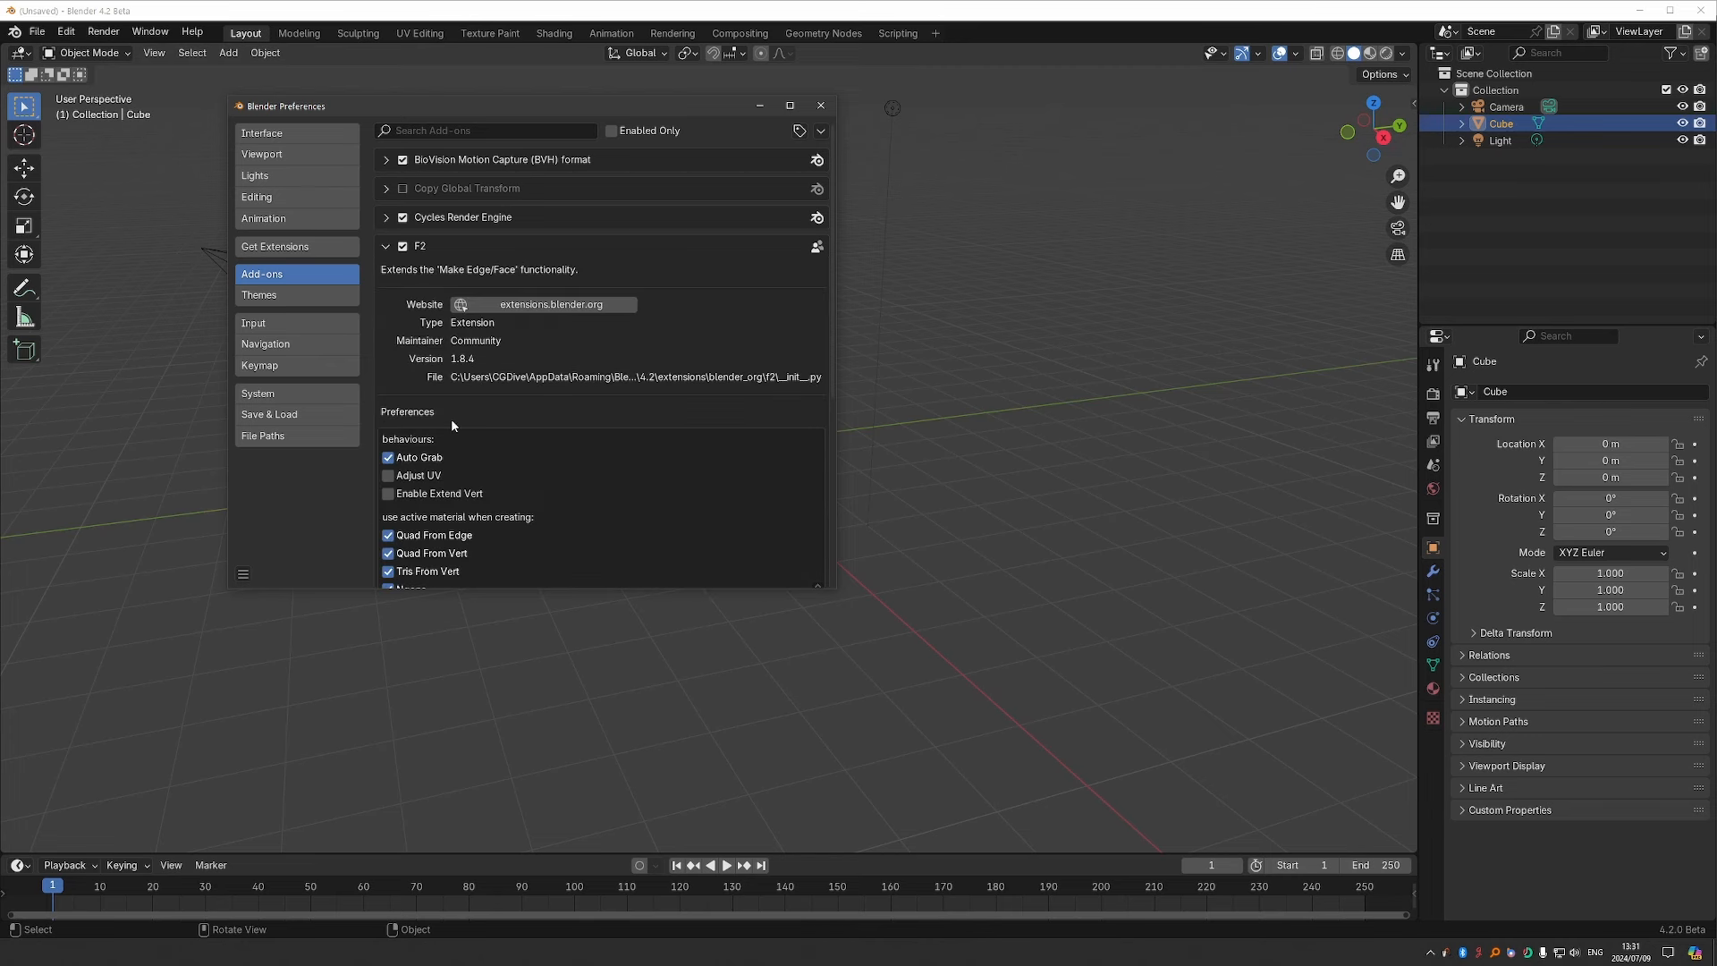
{"action": "left_click", "coordinate": [386, 247]}
Search the available extensions for "loop" and install the LoopTools add-on.
{"action": "left_click", "coordinate": [295, 245]}
{"action": "left_click", "coordinate": [438, 131]}
{"action": "type", "text": "lo"}
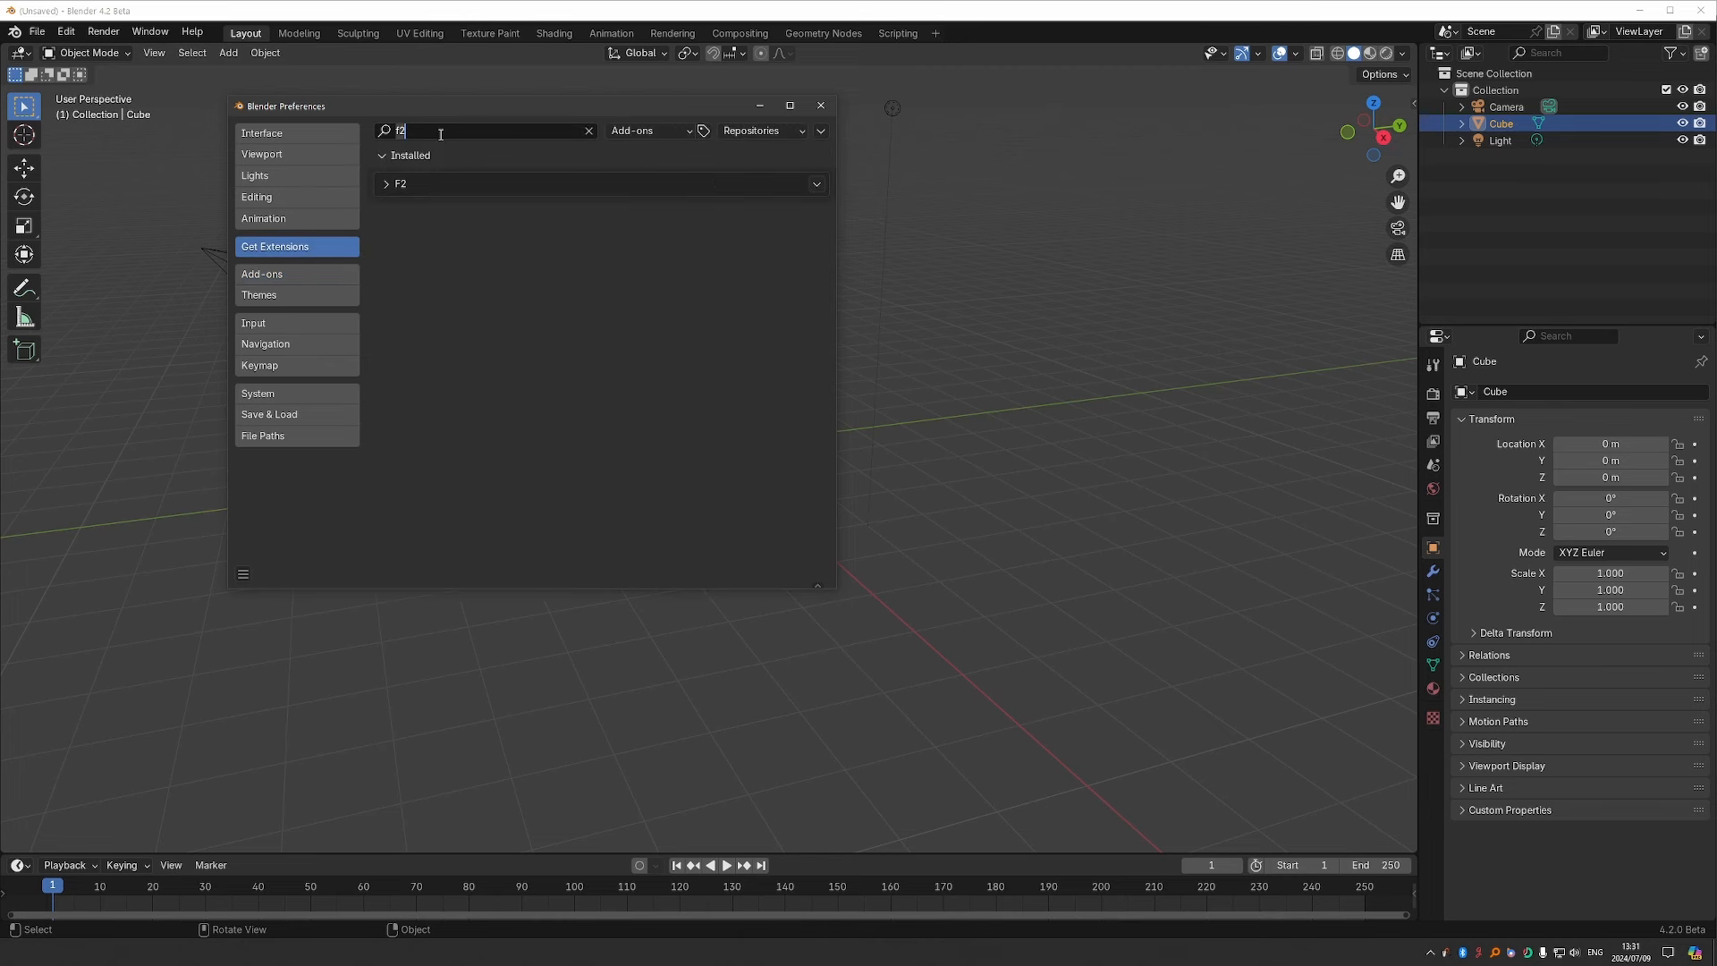
{"action": "type", "text": "op"}
{"action": "key", "text": "Return"}
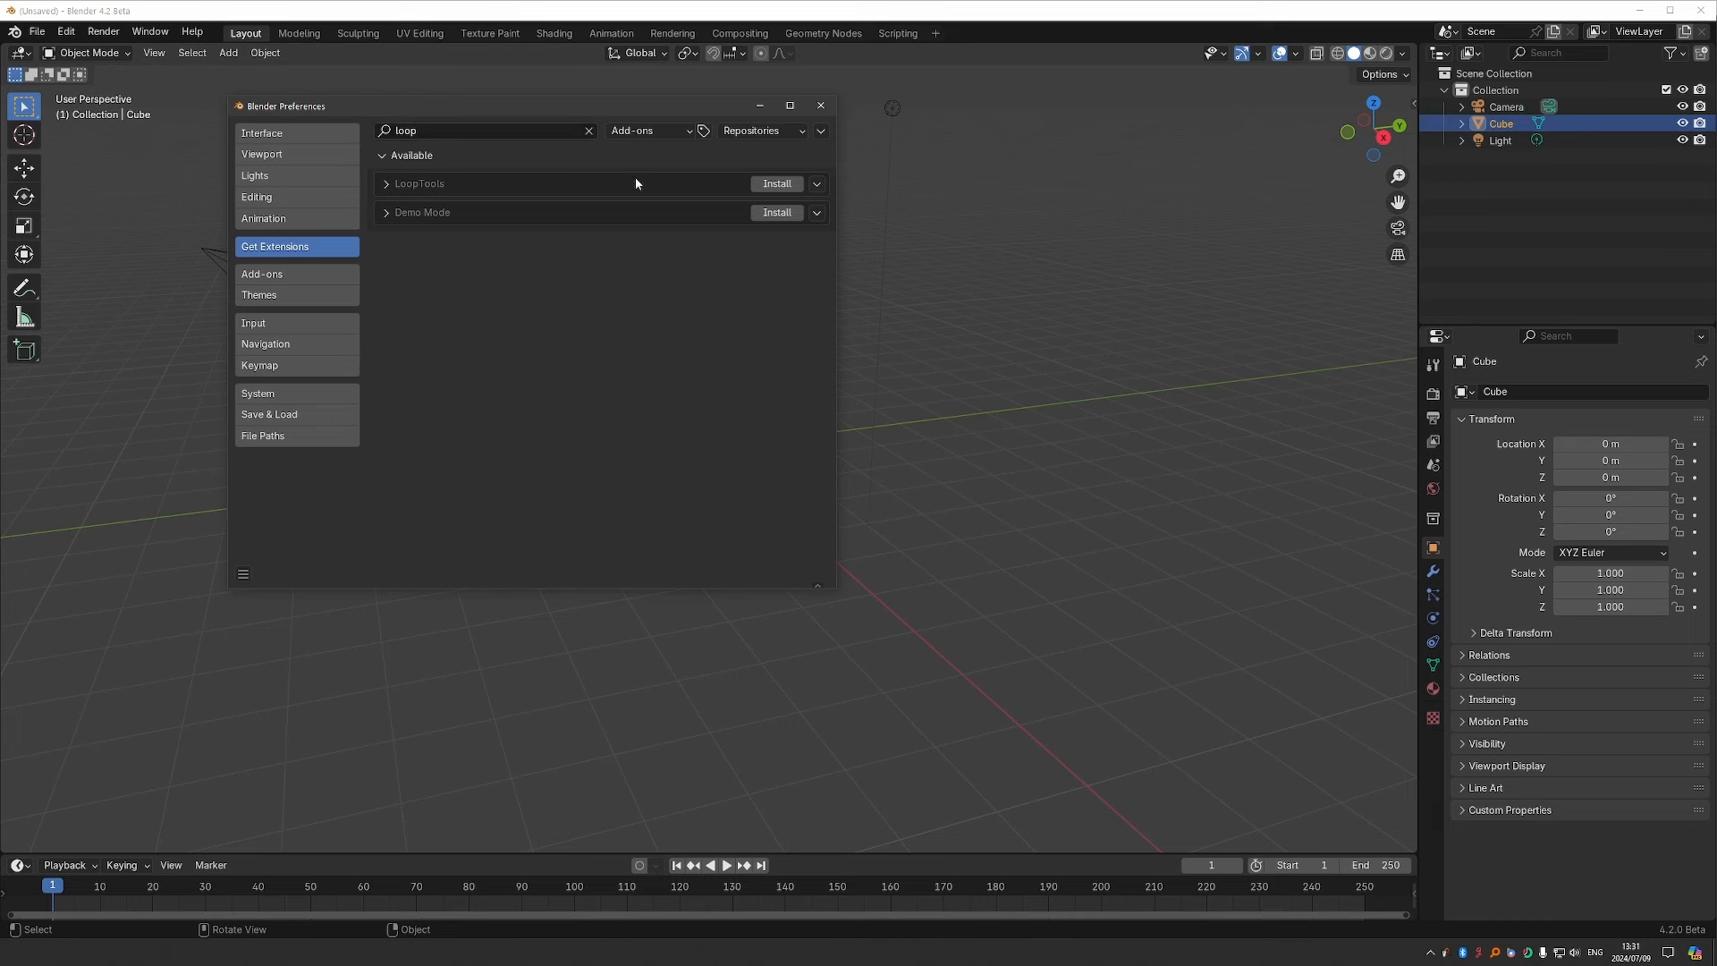
Enable the bundled Rigify and Node Wrangler add-ons in the installed add-ons list.
{"action": "left_click", "coordinate": [308, 275]}
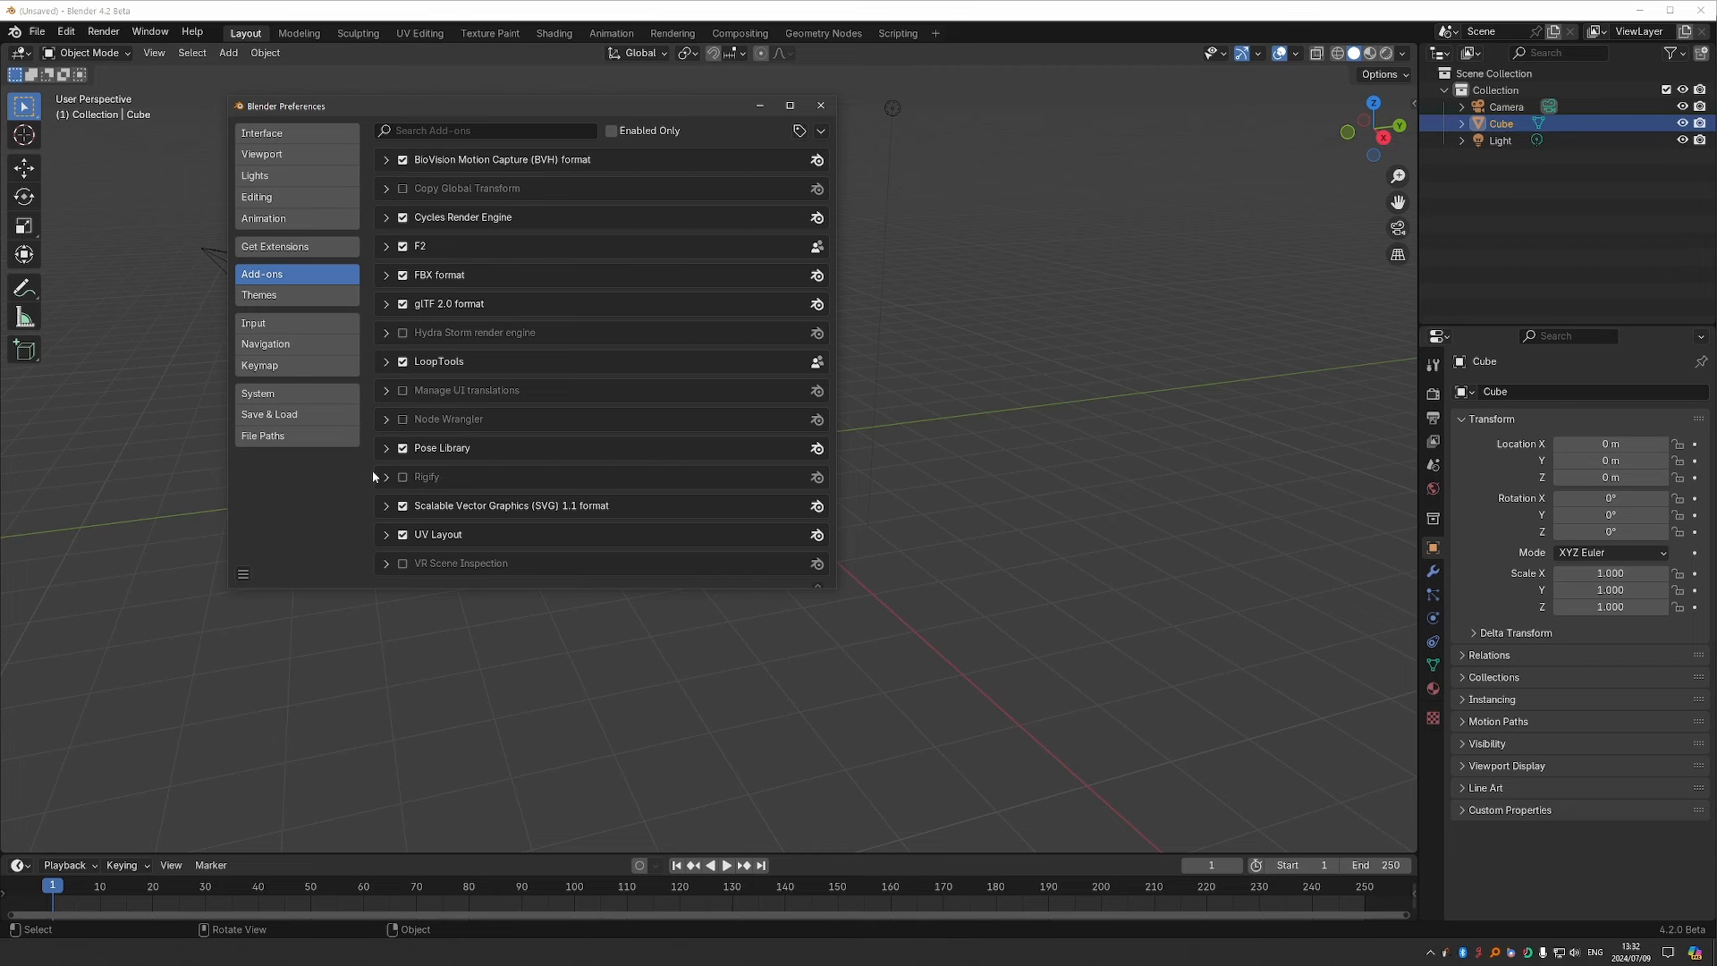
{"action": "left_click", "coordinate": [402, 476]}
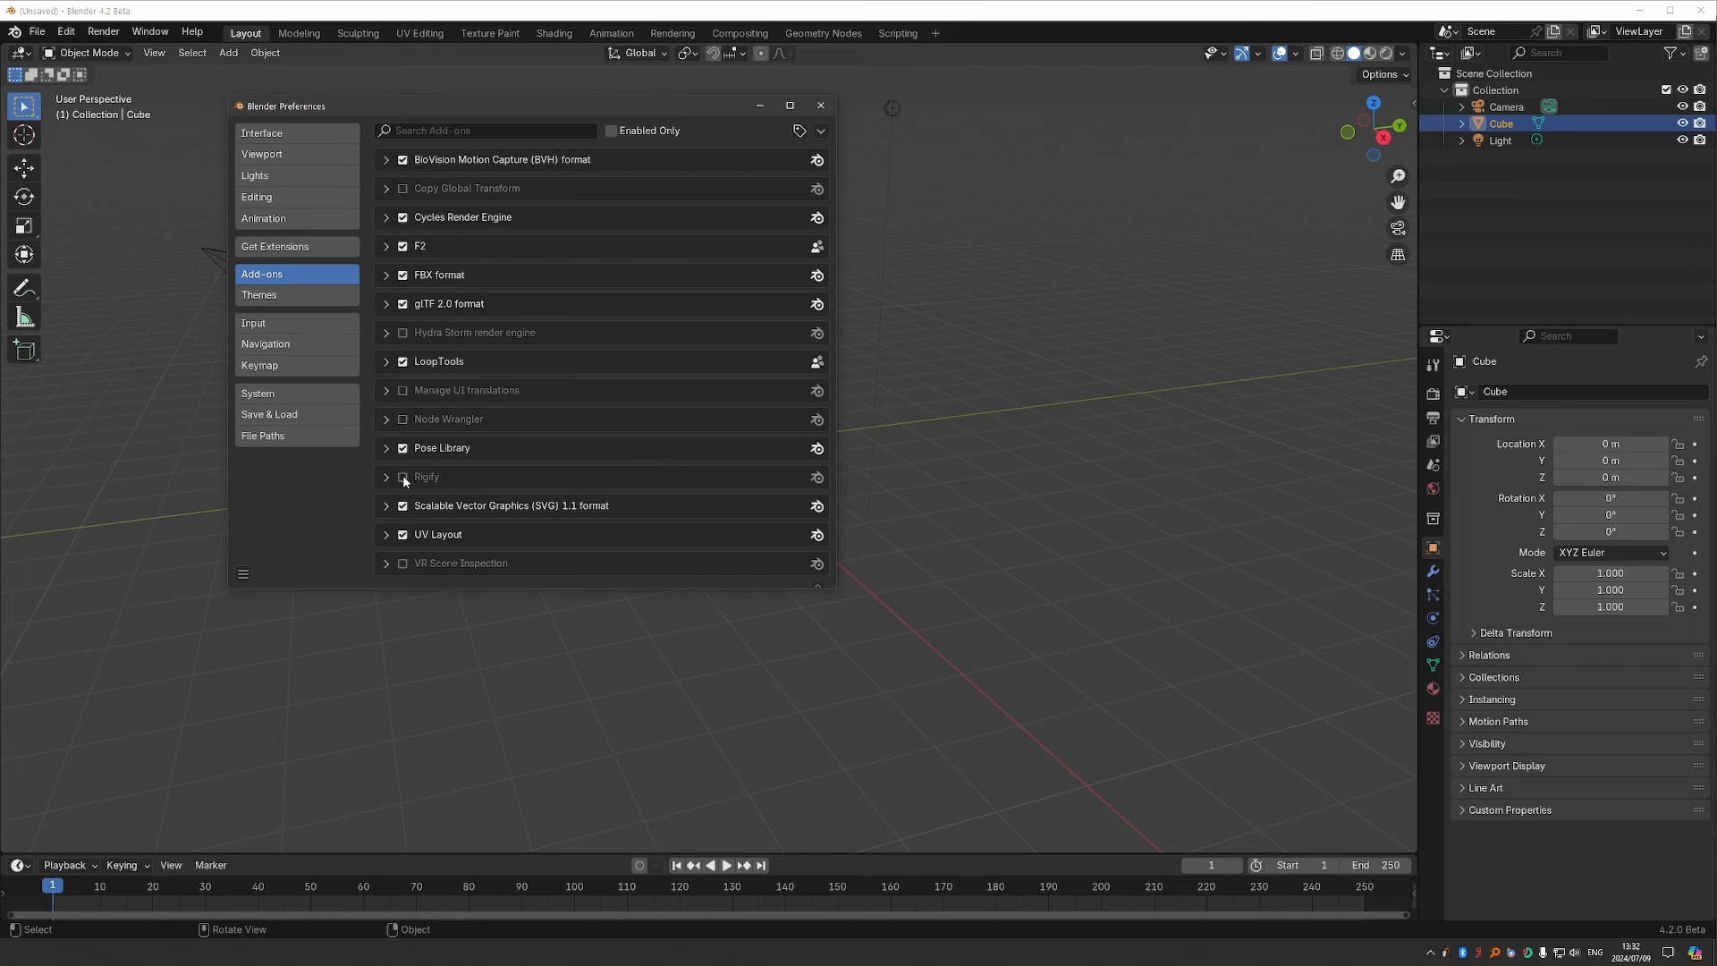
{"action": "left_click", "coordinate": [402, 418]}
Visit the online Extensions Platform from the Get Extensions section and open its Add-ons listing in the widened browser window.
{"action": "left_click", "coordinate": [329, 247]}
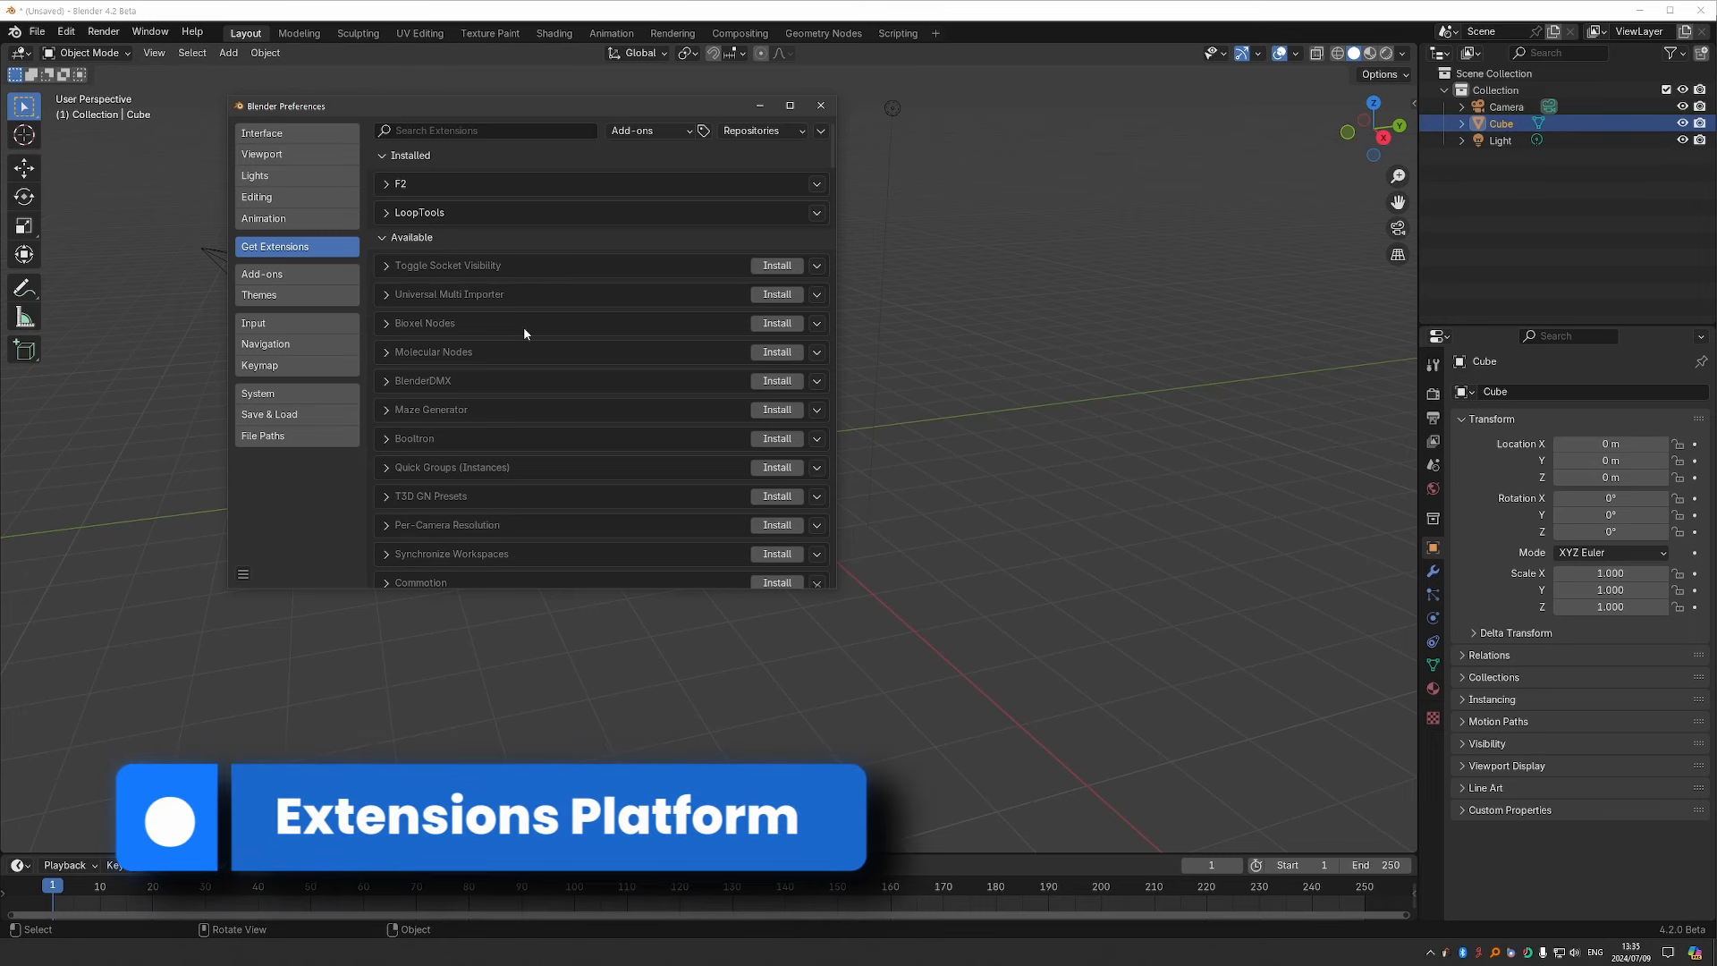
{"action": "left_click", "coordinate": [820, 134]}
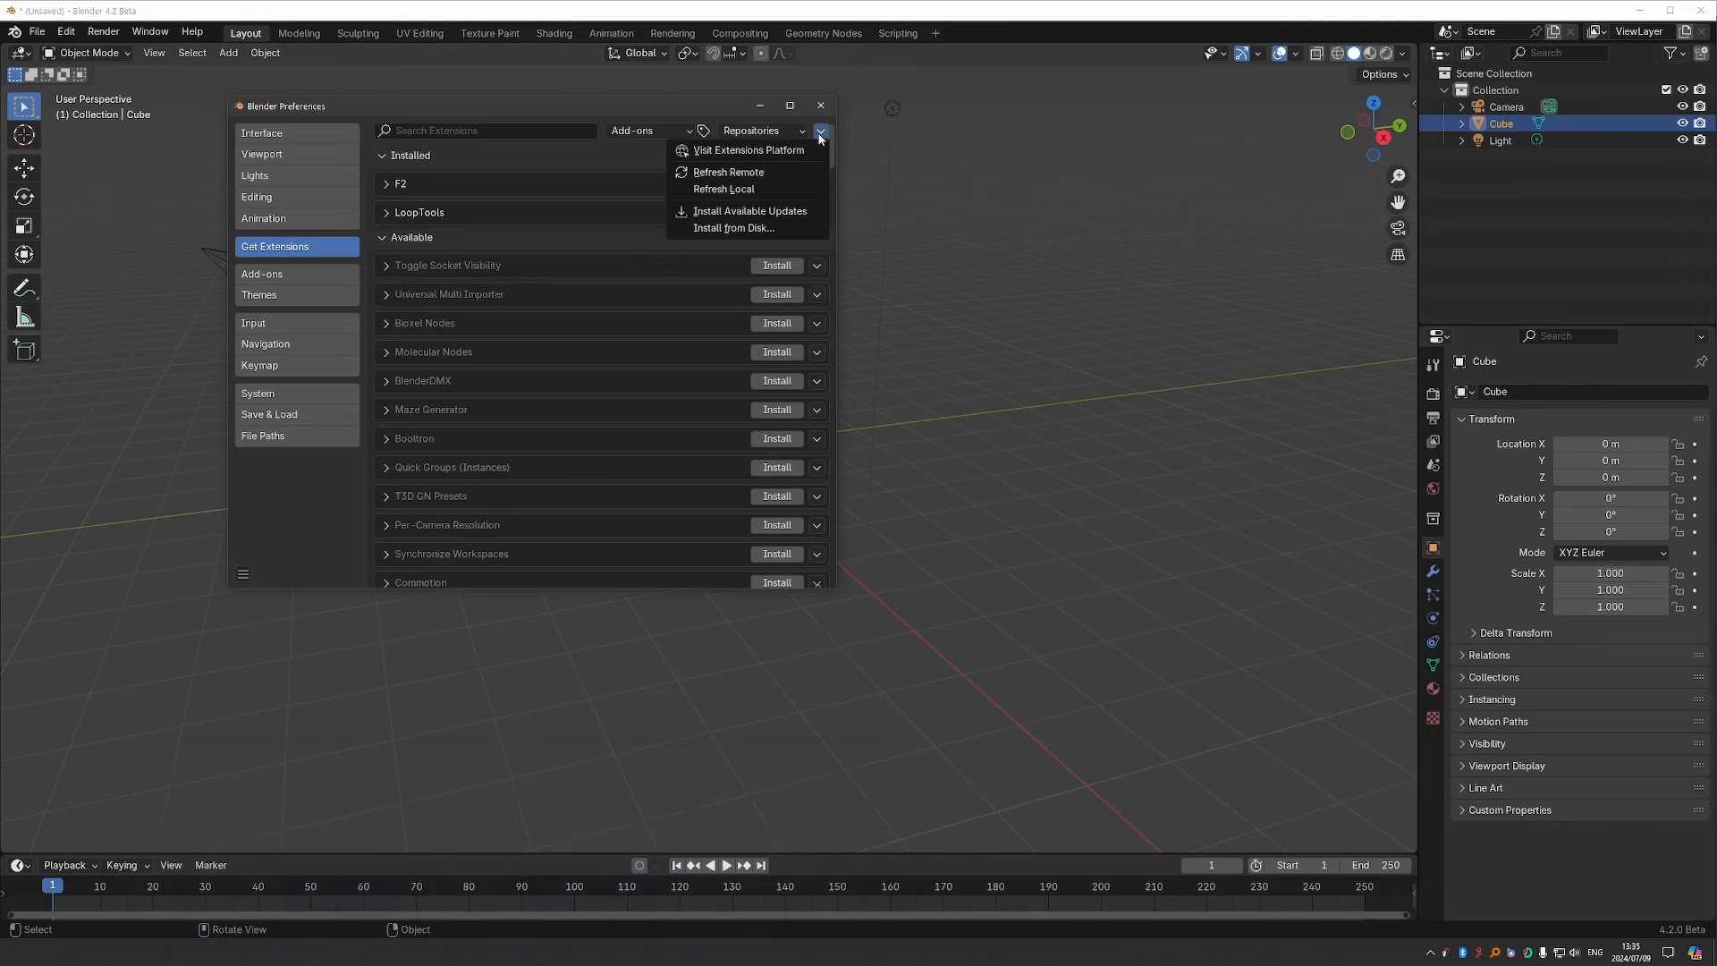
{"action": "left_click", "coordinate": [777, 158]}
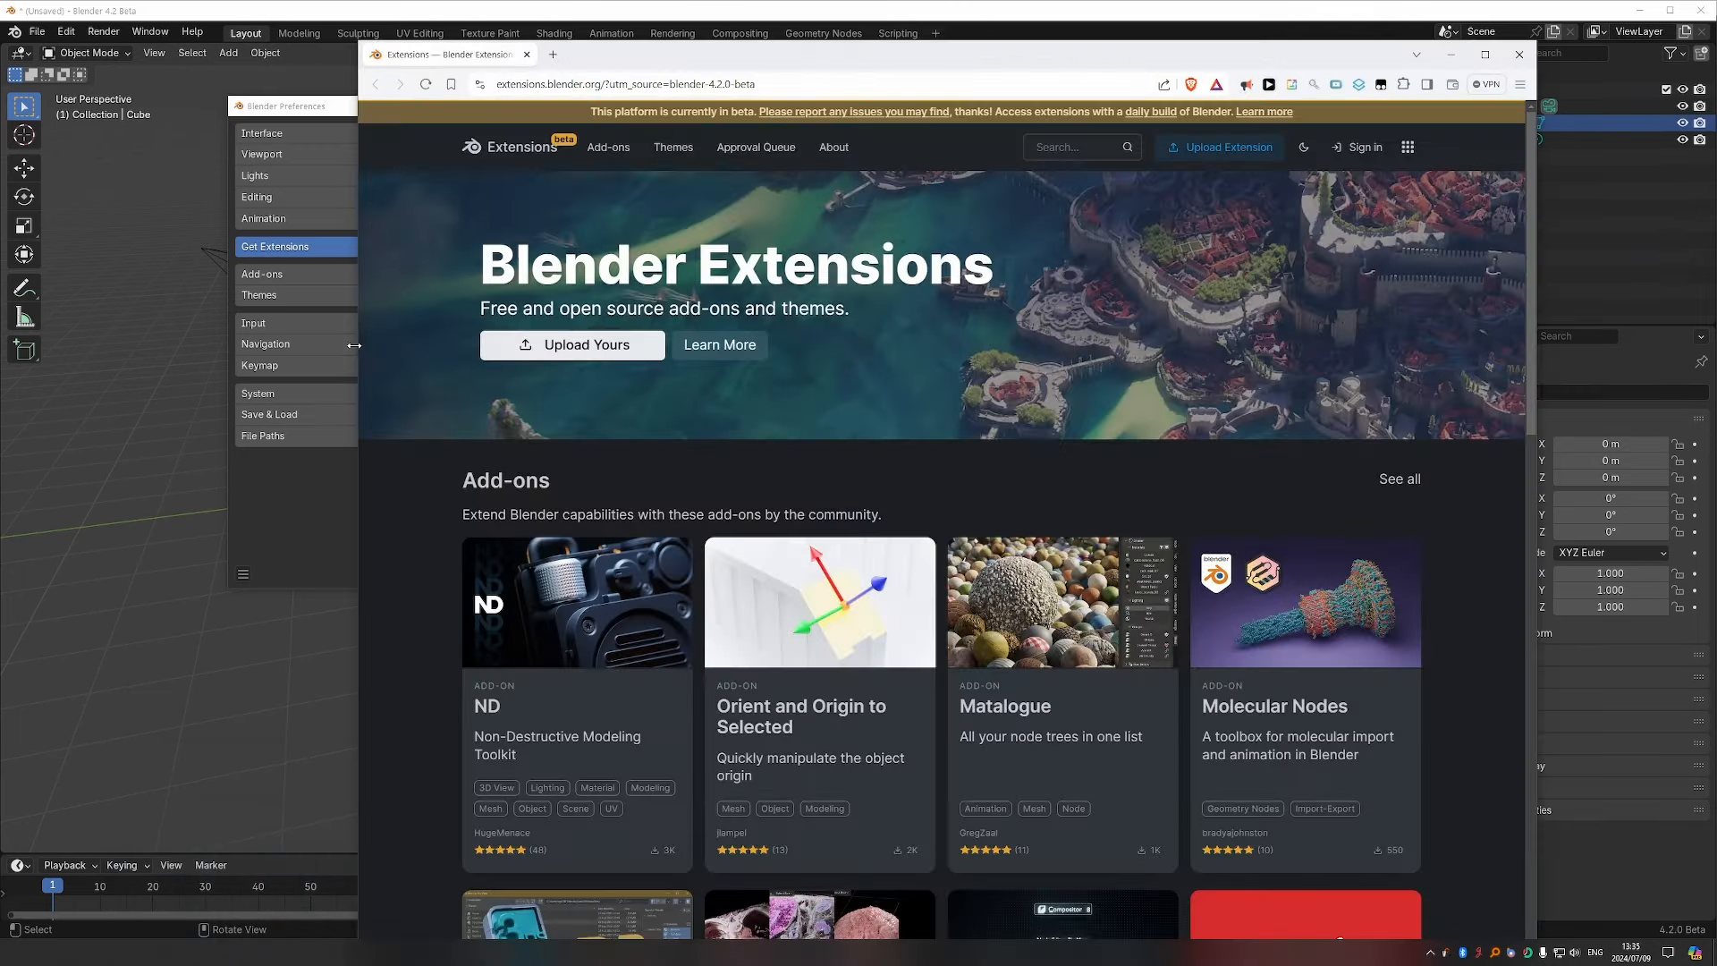
{"action": "left_click_drag", "start_coordinate": [355, 345], "coordinate": [212, 358]}
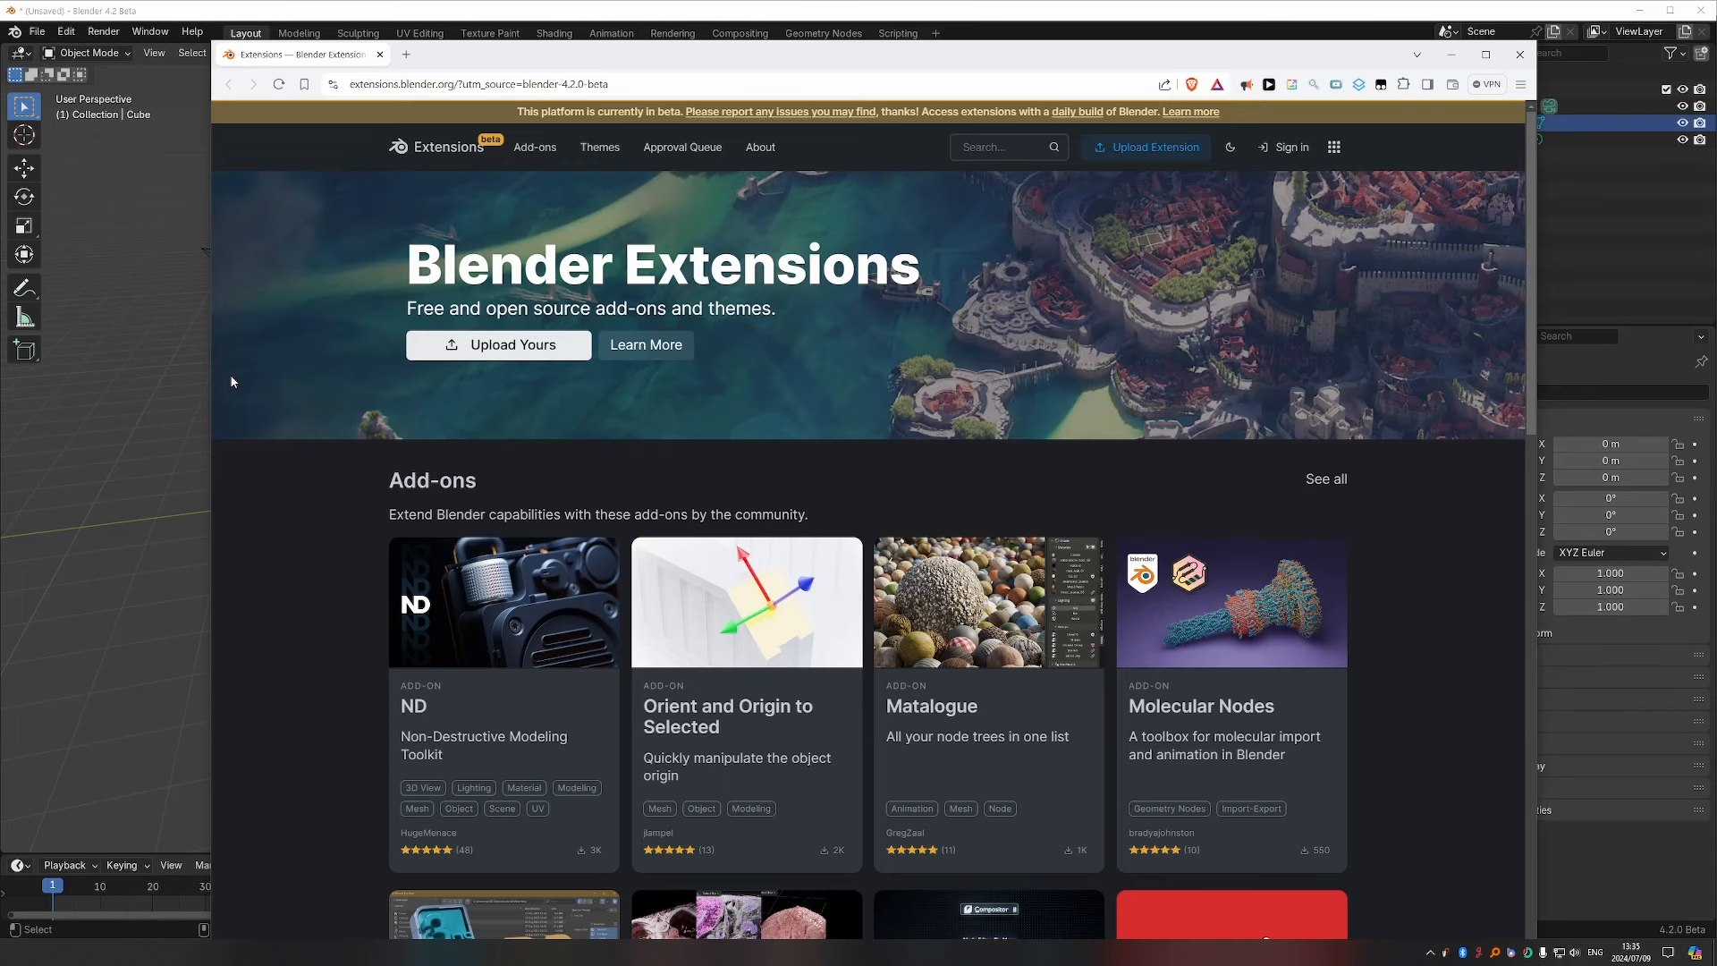
{"action": "left_click", "coordinate": [534, 152]}
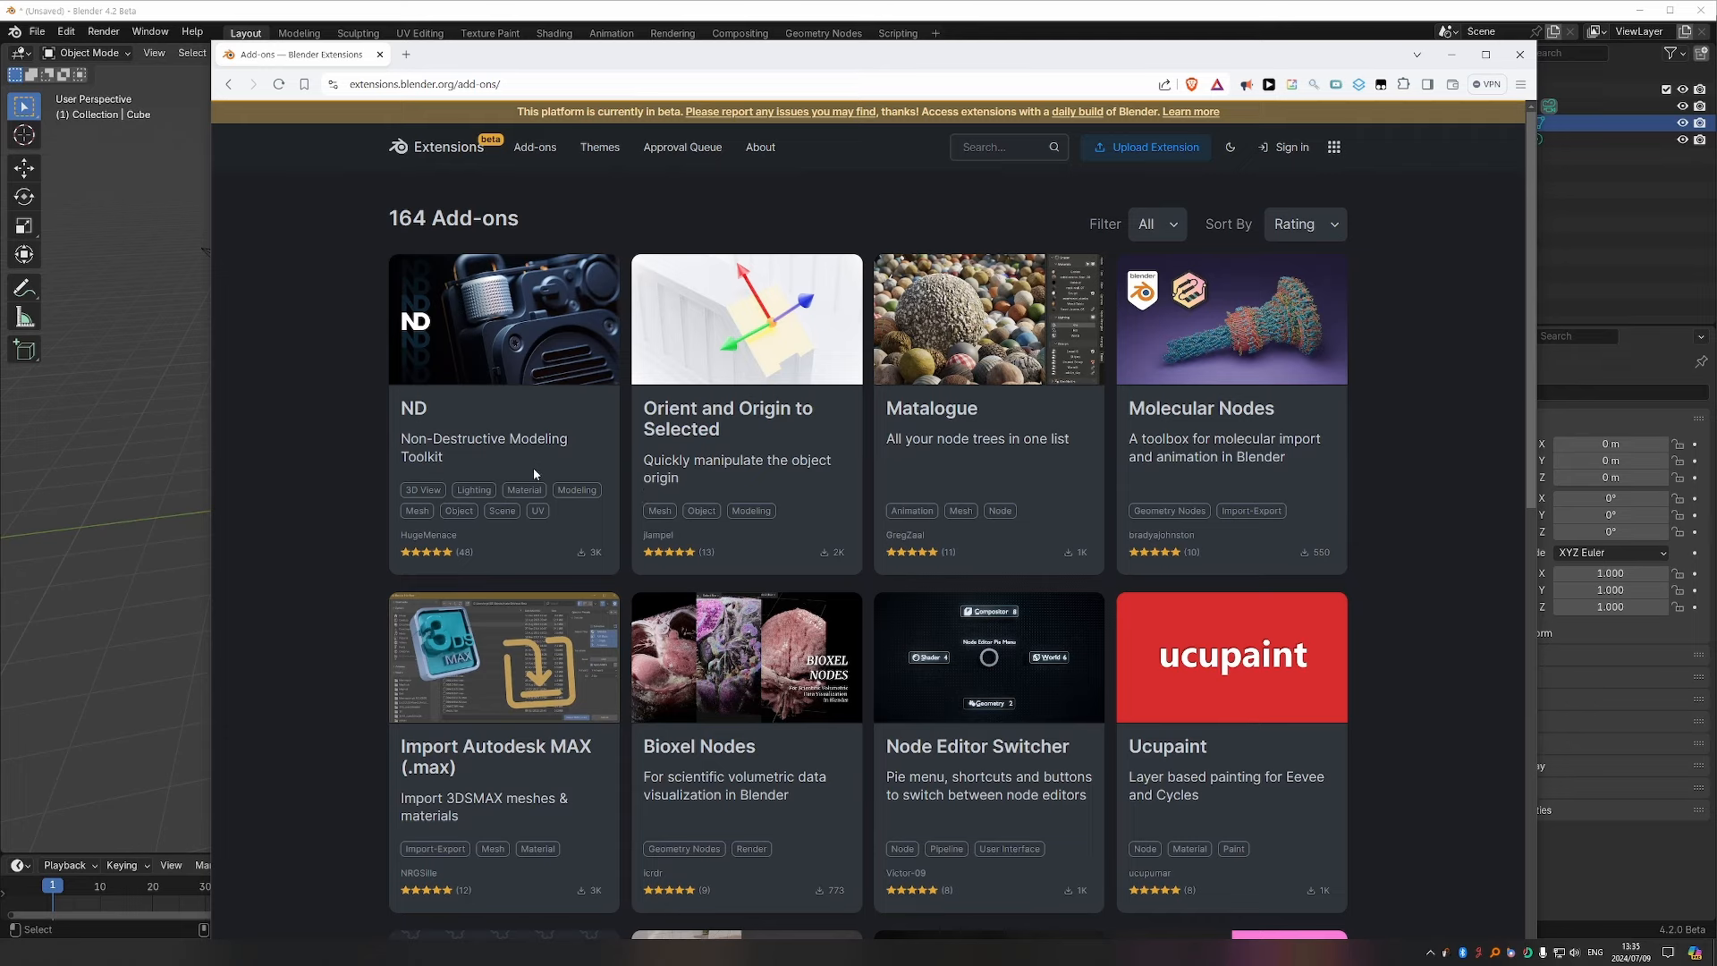
Open the Orient and Origin to Selected add-on's page on the Extensions website and examine its description, details and reviews.
{"action": "left_click", "coordinate": [306, 6]}
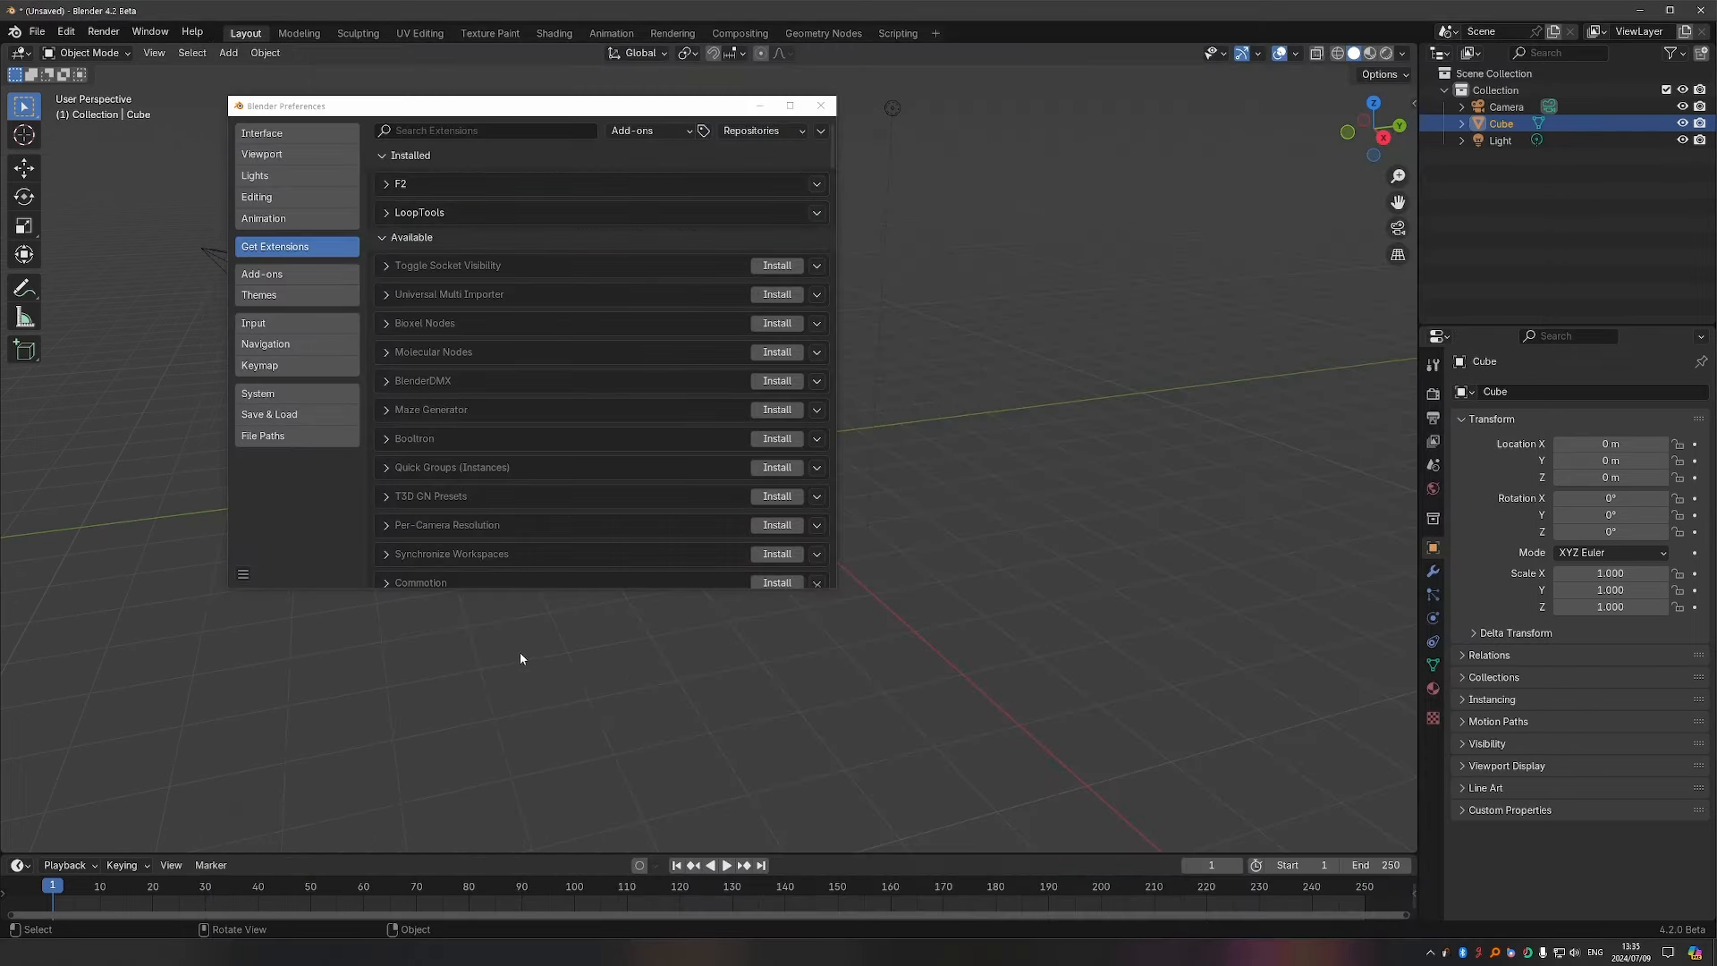
{"action": "key", "text": "alt+Tab"}
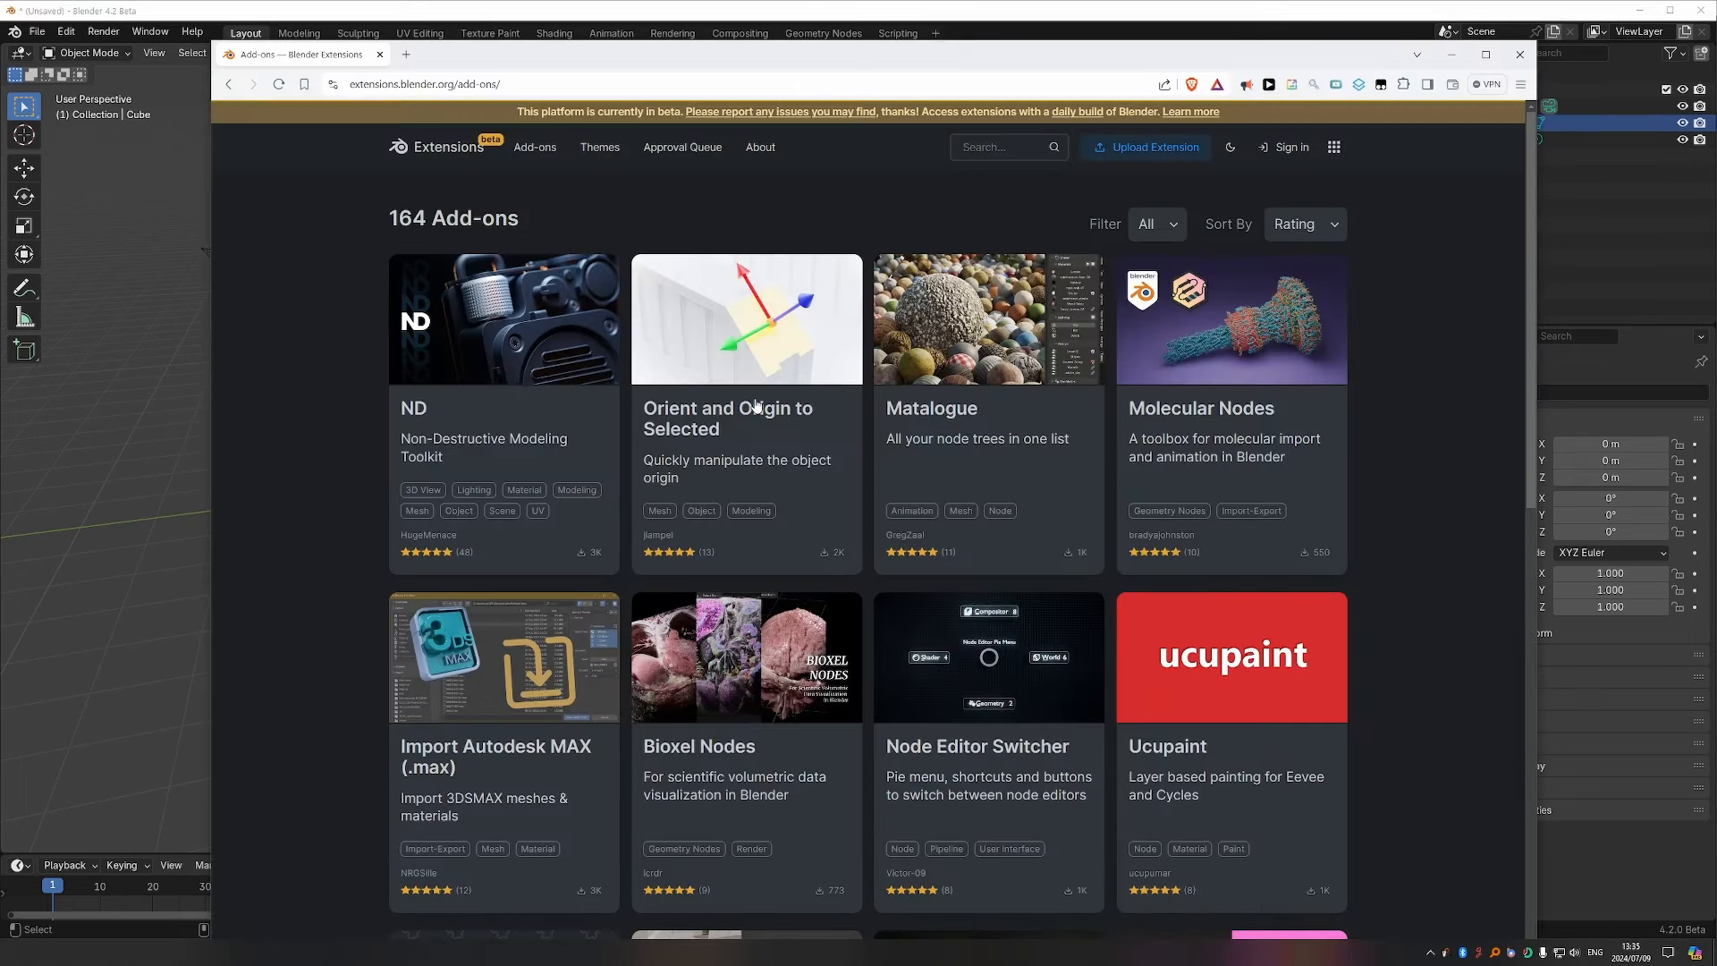
{"action": "left_click", "coordinate": [720, 311]}
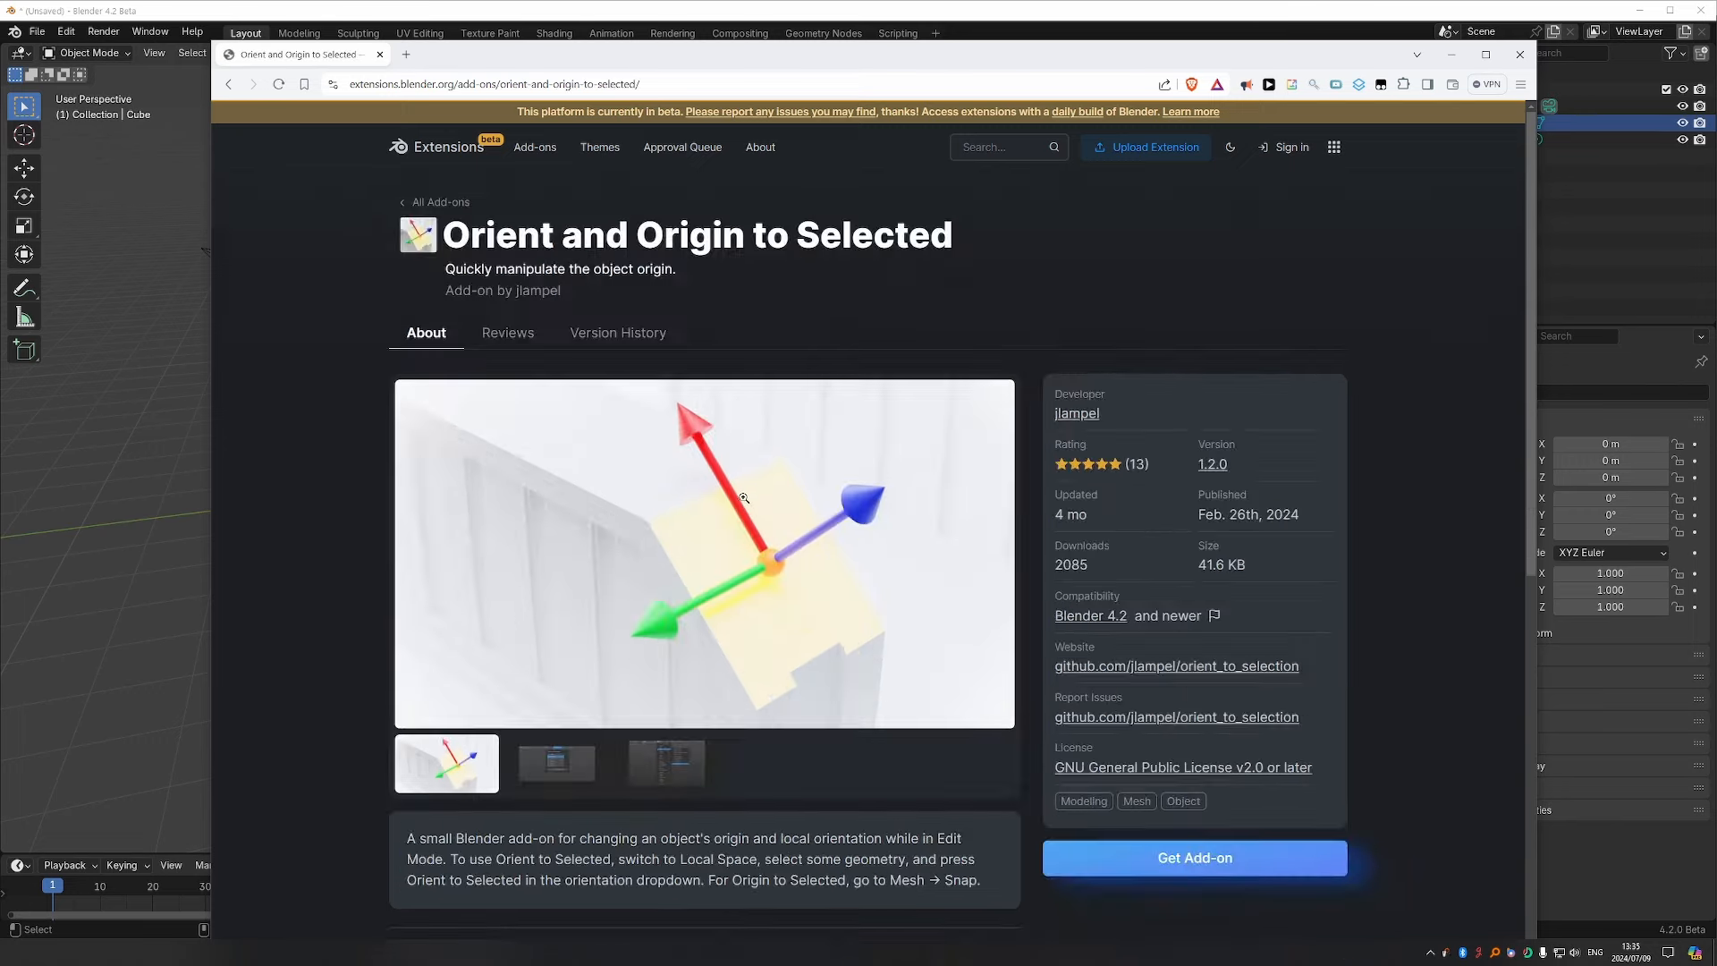
{"action": "scroll", "coordinate": [426, 687], "scroll_direction": "down", "scroll_amount": 3}
{"action": "left_click_drag", "start_coordinate": [406, 615], "coordinate": [981, 658]}
{"action": "left_click", "coordinate": [846, 607]}
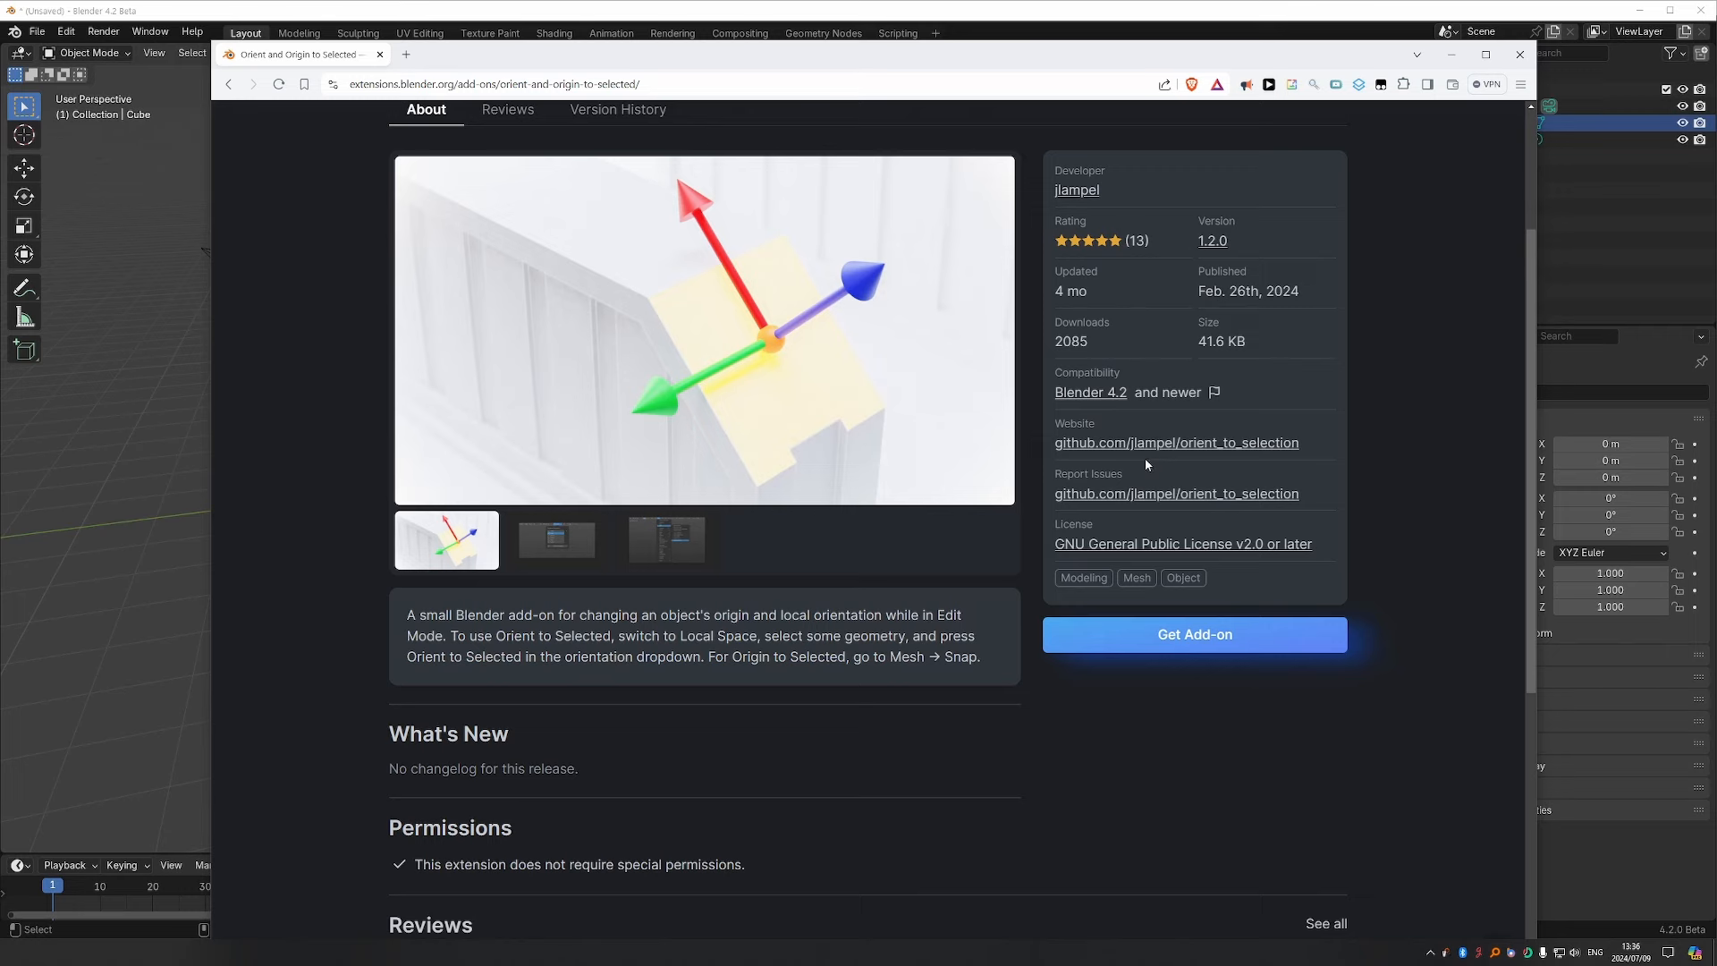
{"action": "scroll", "coordinate": [901, 567], "scroll_direction": "down", "scroll_amount": 3}
{"action": "scroll", "coordinate": [903, 566], "scroll_direction": "up", "scroll_amount": 4}
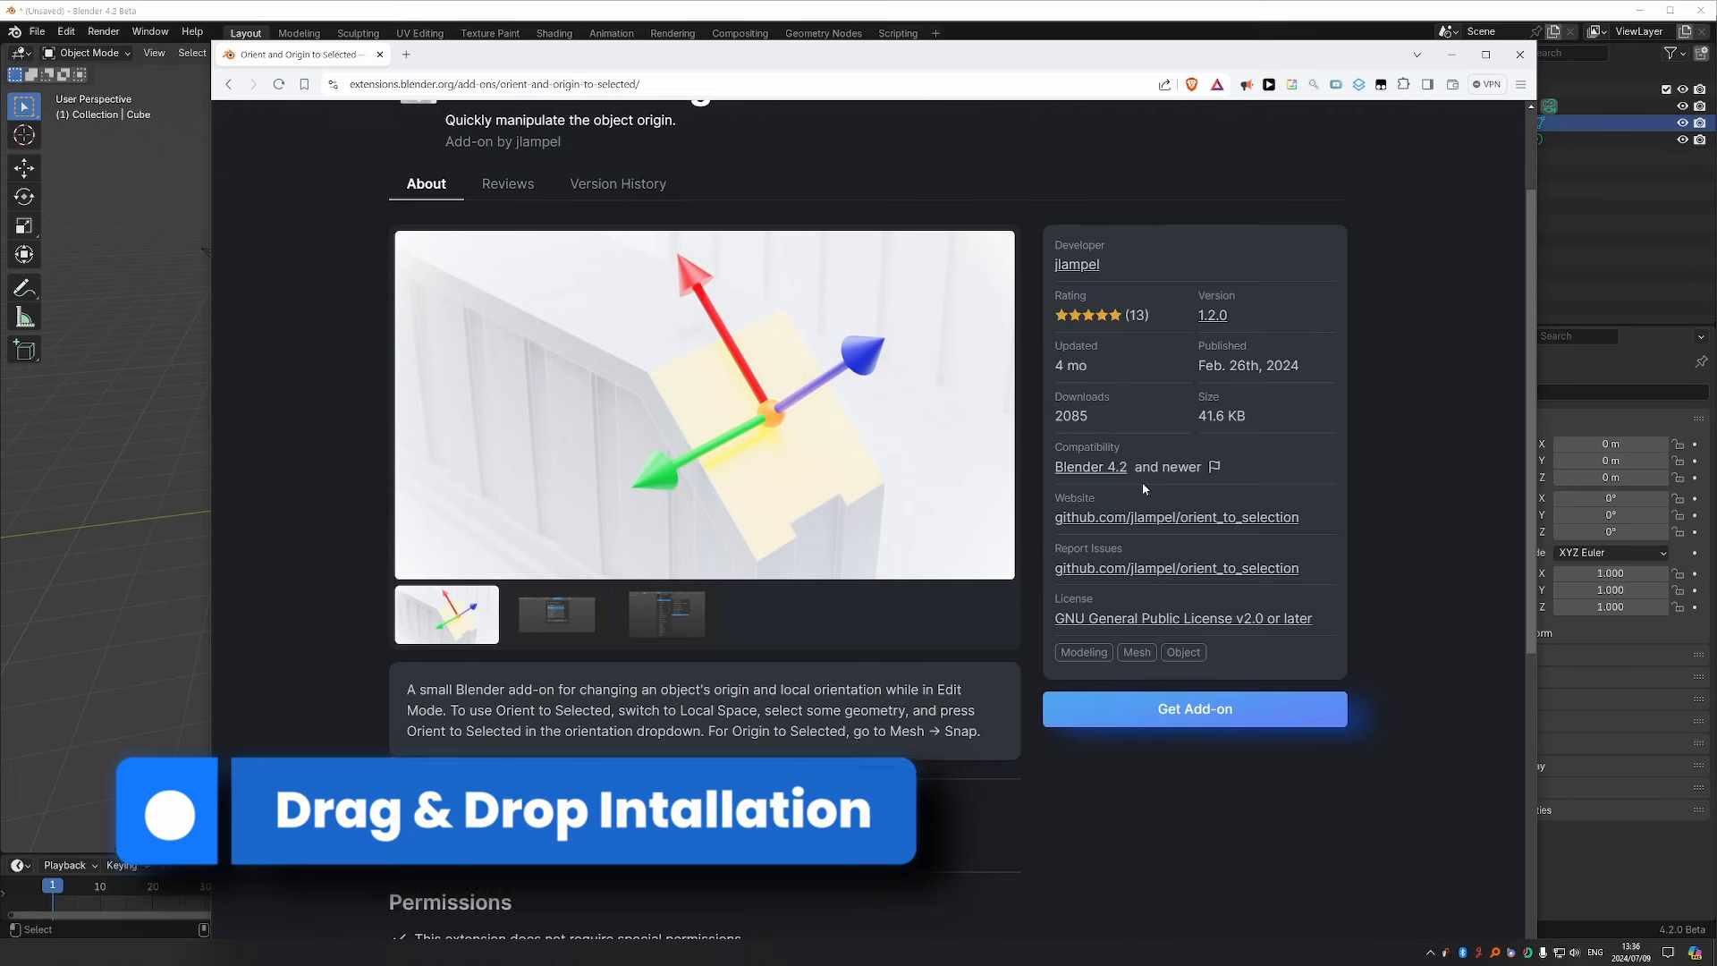
Install the Orient and Origin to Selected add-on from its web page into Blender with Enable Add-on checked, and check the installed add-ons list.
{"action": "left_click", "coordinate": [1184, 716]}
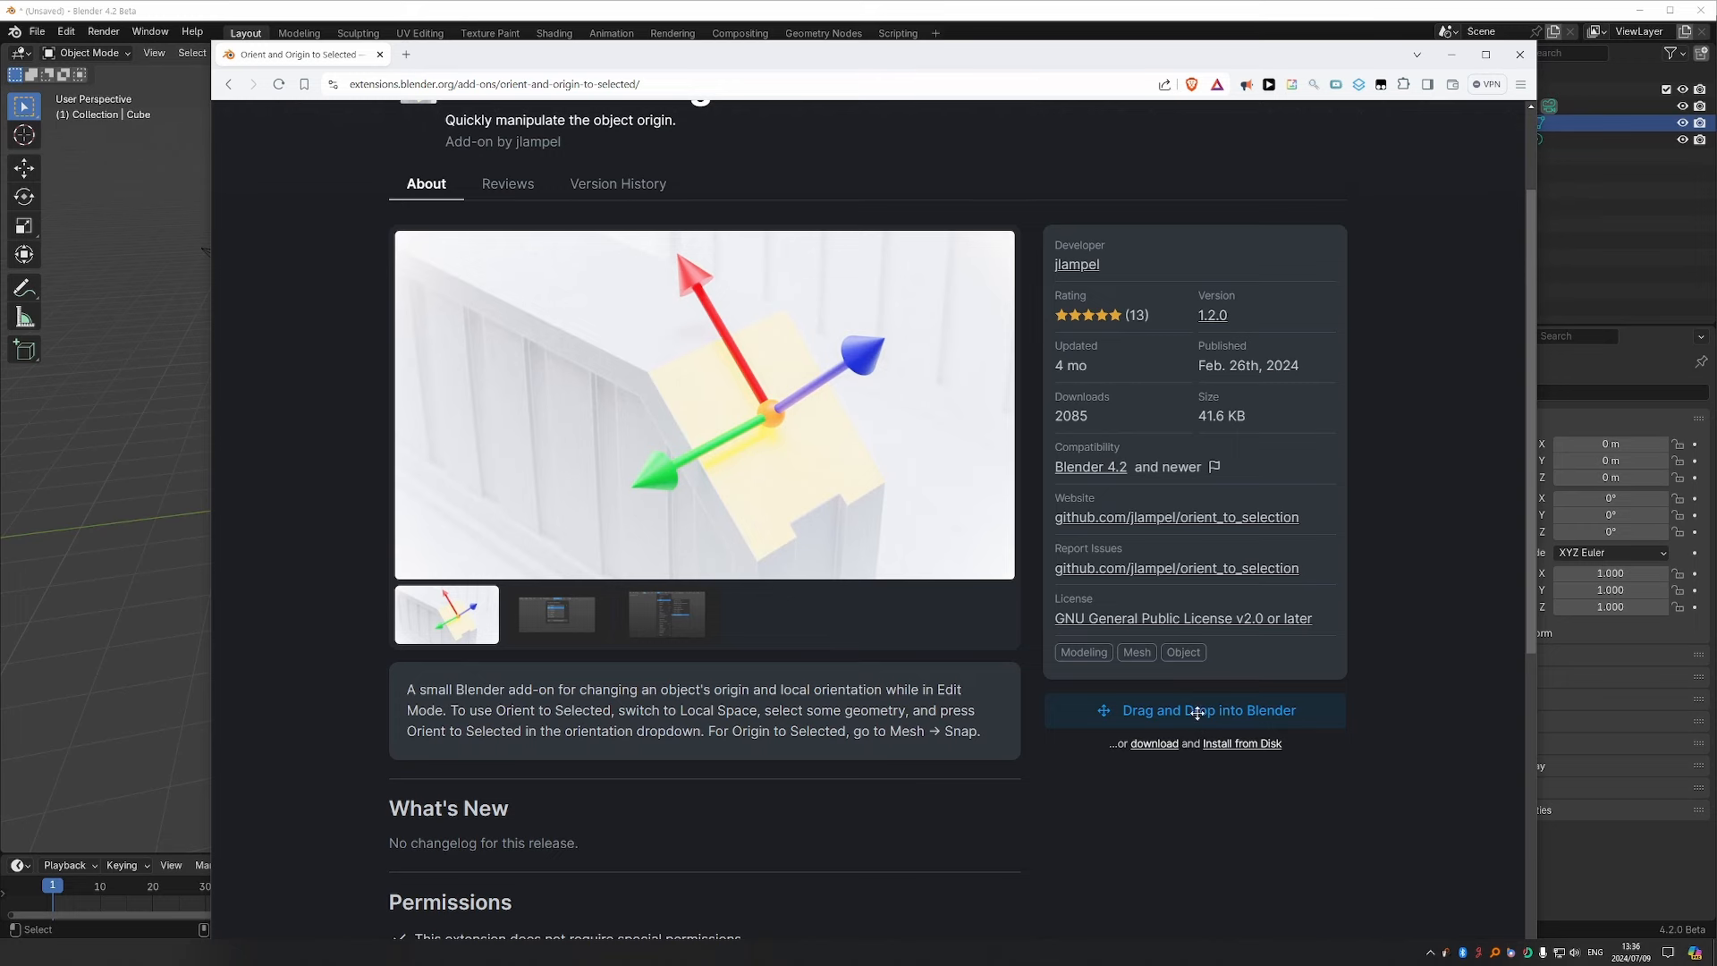
{"action": "left_click_drag", "start_coordinate": [1197, 712], "coordinate": [111, 539]}
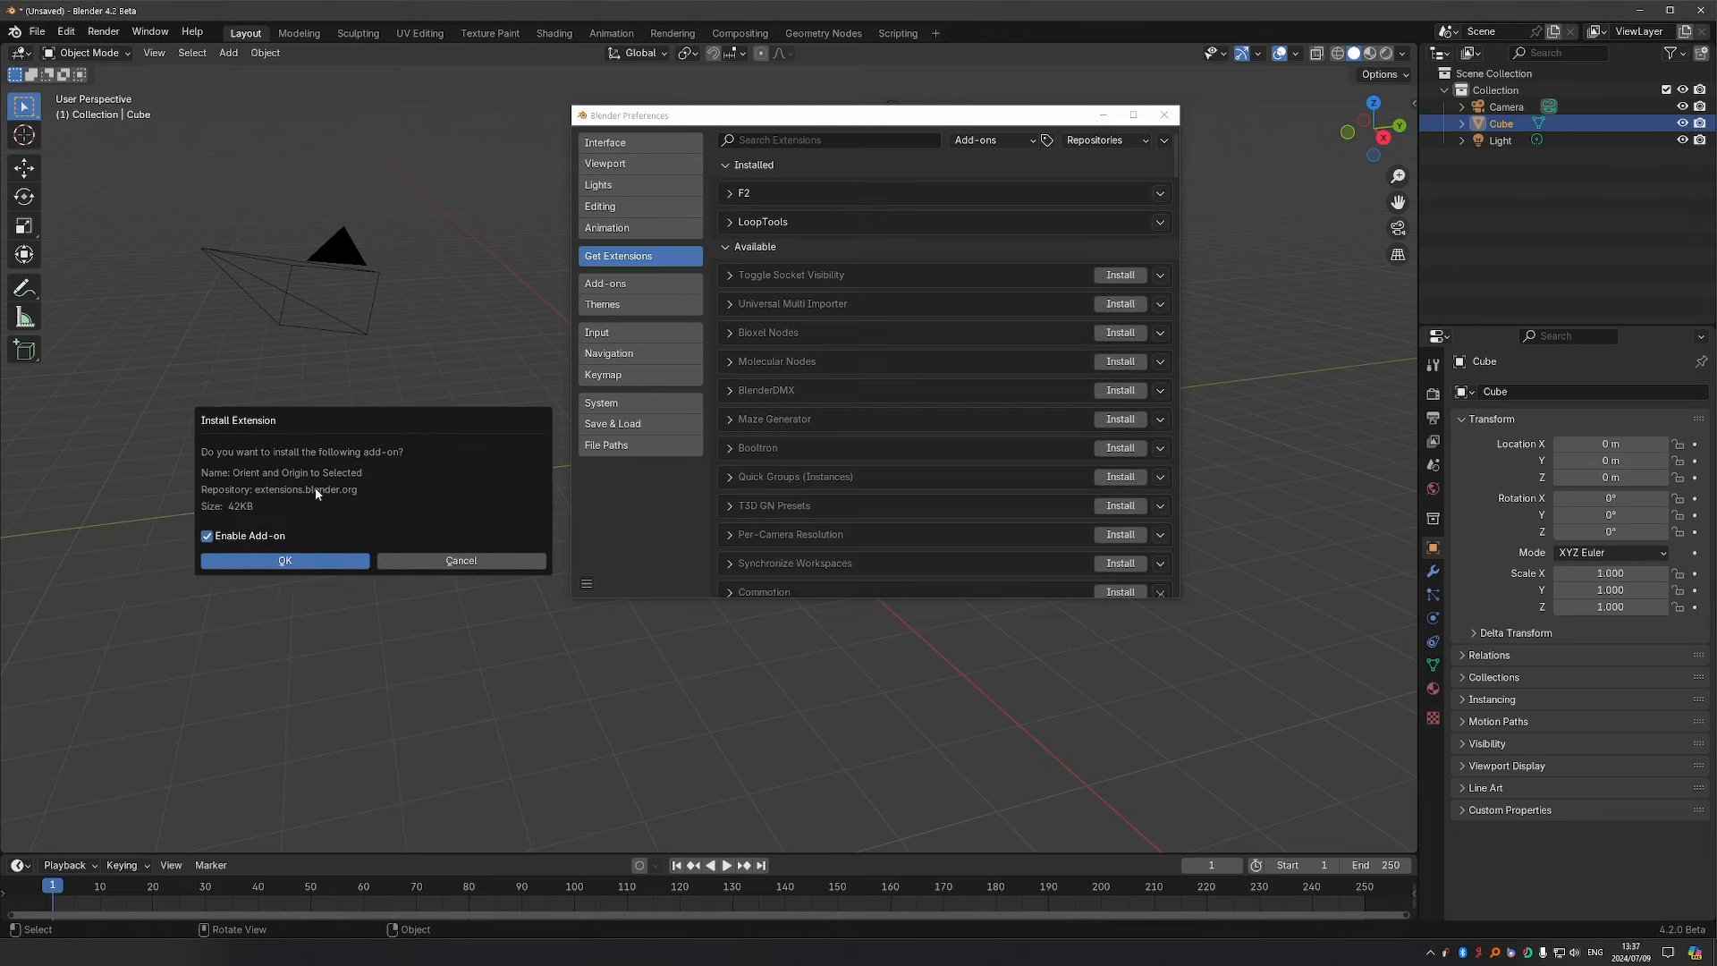
{"action": "left_click", "coordinate": [300, 561]}
{"action": "left_click", "coordinate": [642, 283]}
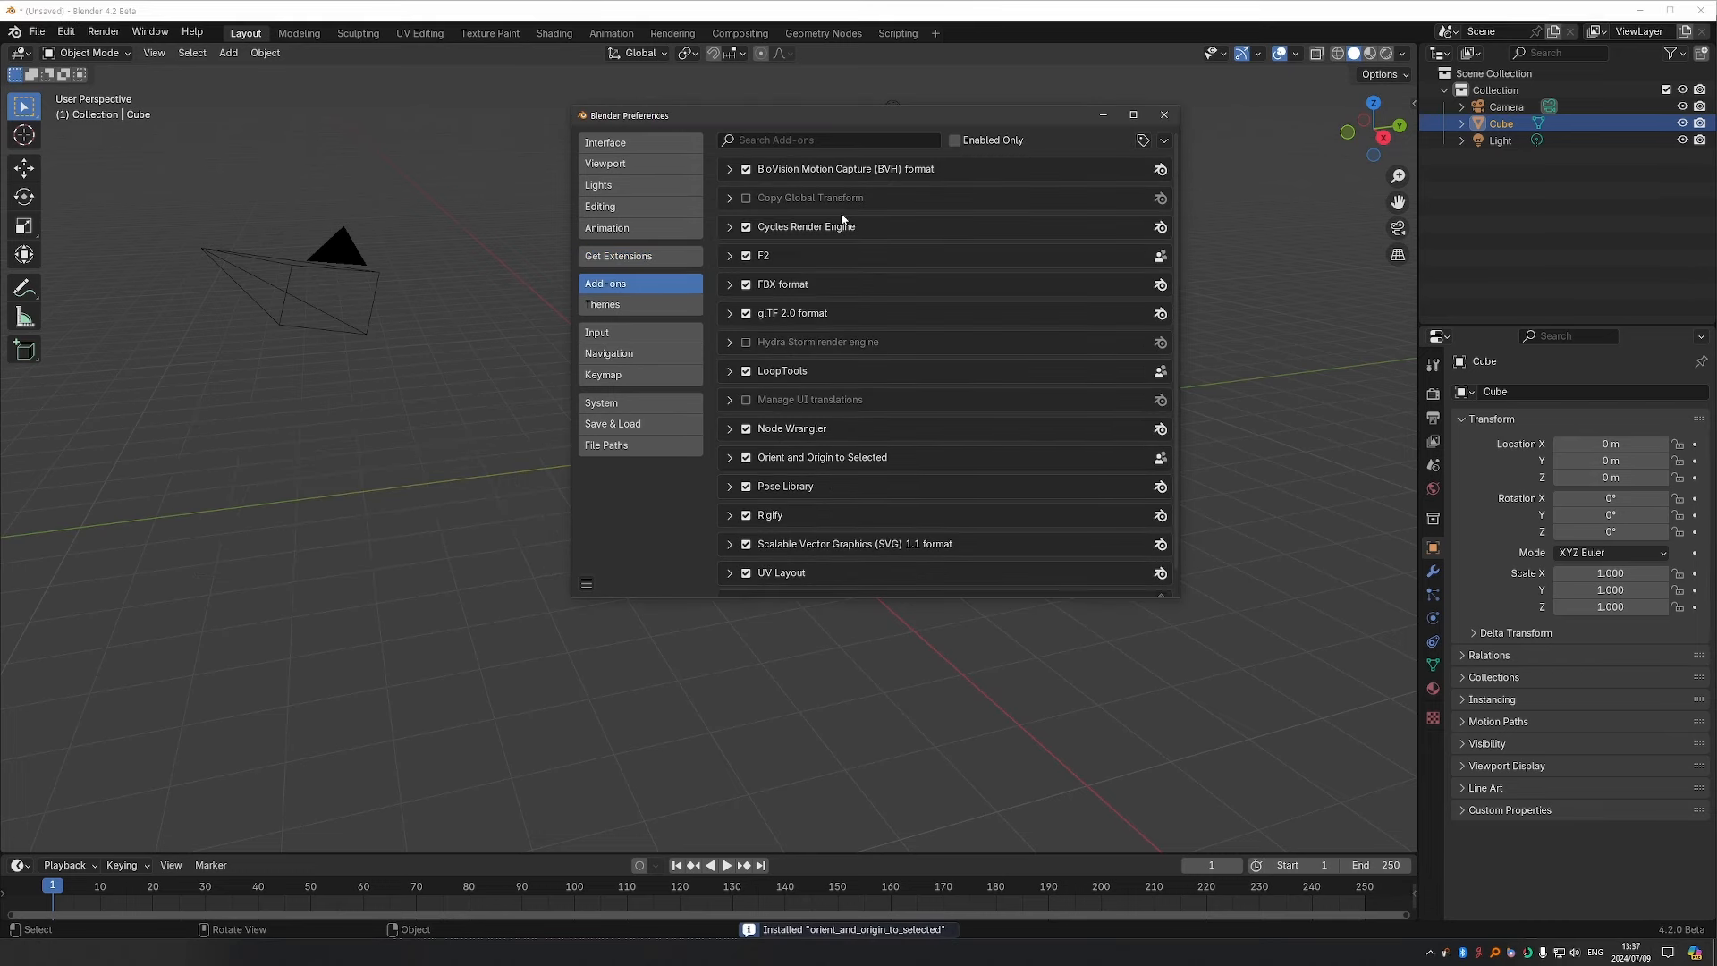
{"action": "scroll", "coordinate": [843, 268], "scroll_direction": "down", "scroll_amount": 1}
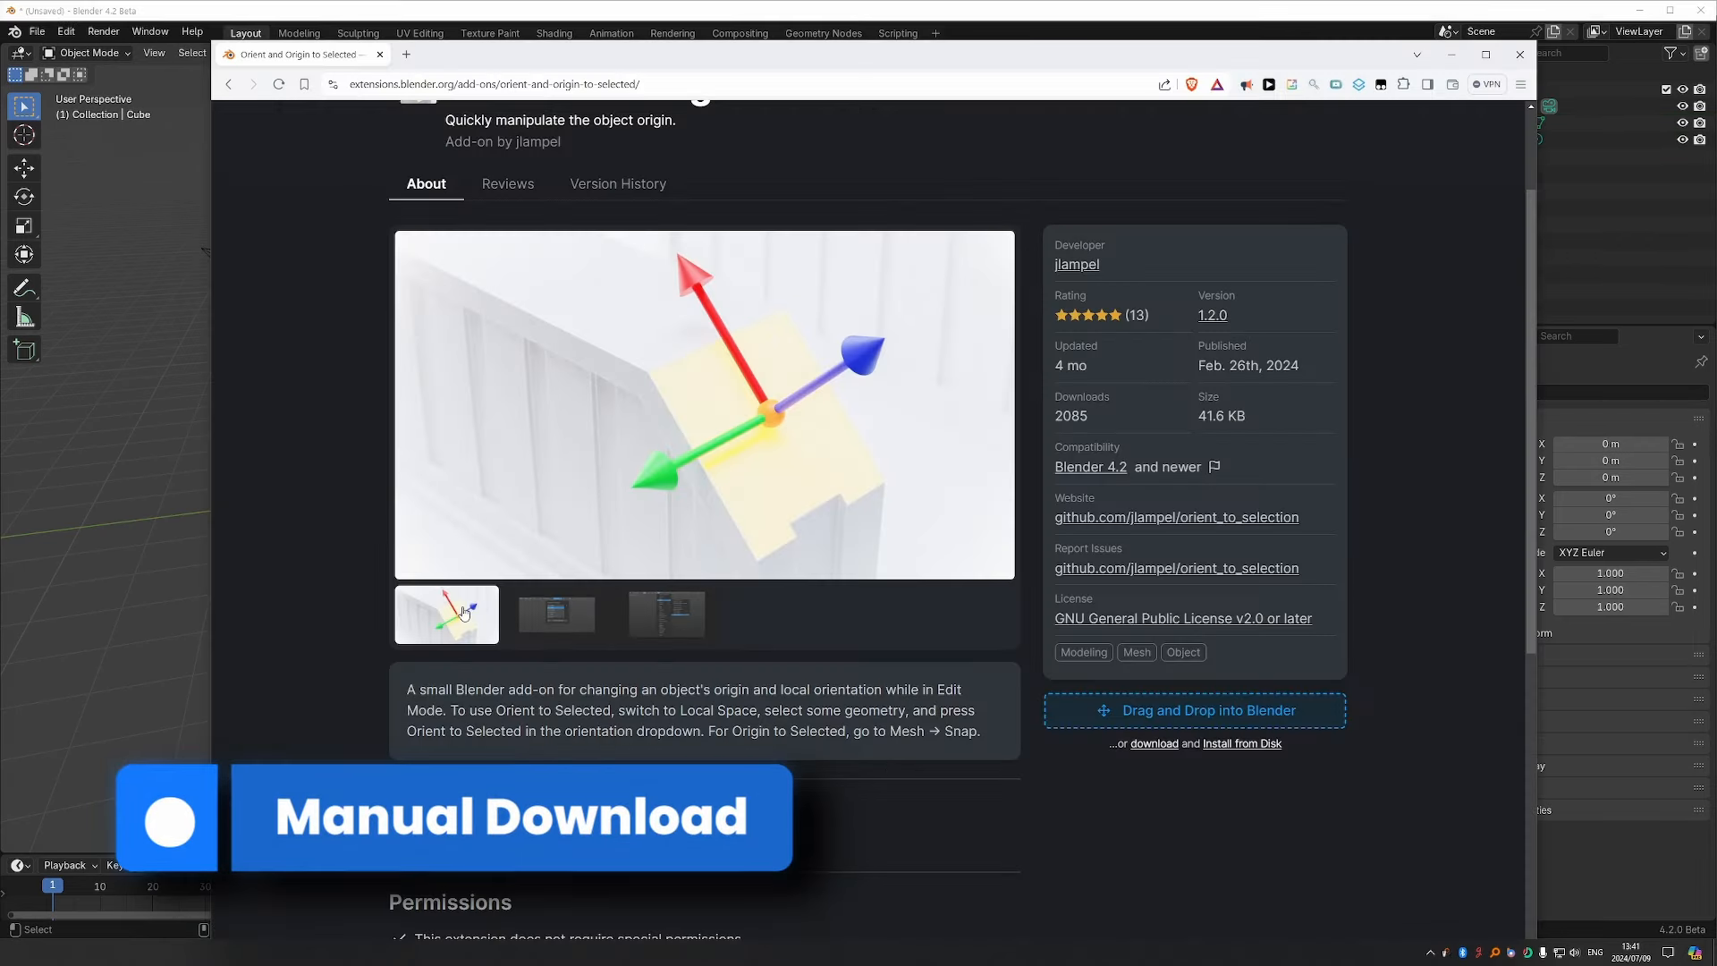
Open the Ucupaint page from the Extensions website's Add-ons listing and download the add-on file.
{"action": "scroll", "coordinate": [524, 347], "scroll_direction": "up", "scroll_amount": 2}
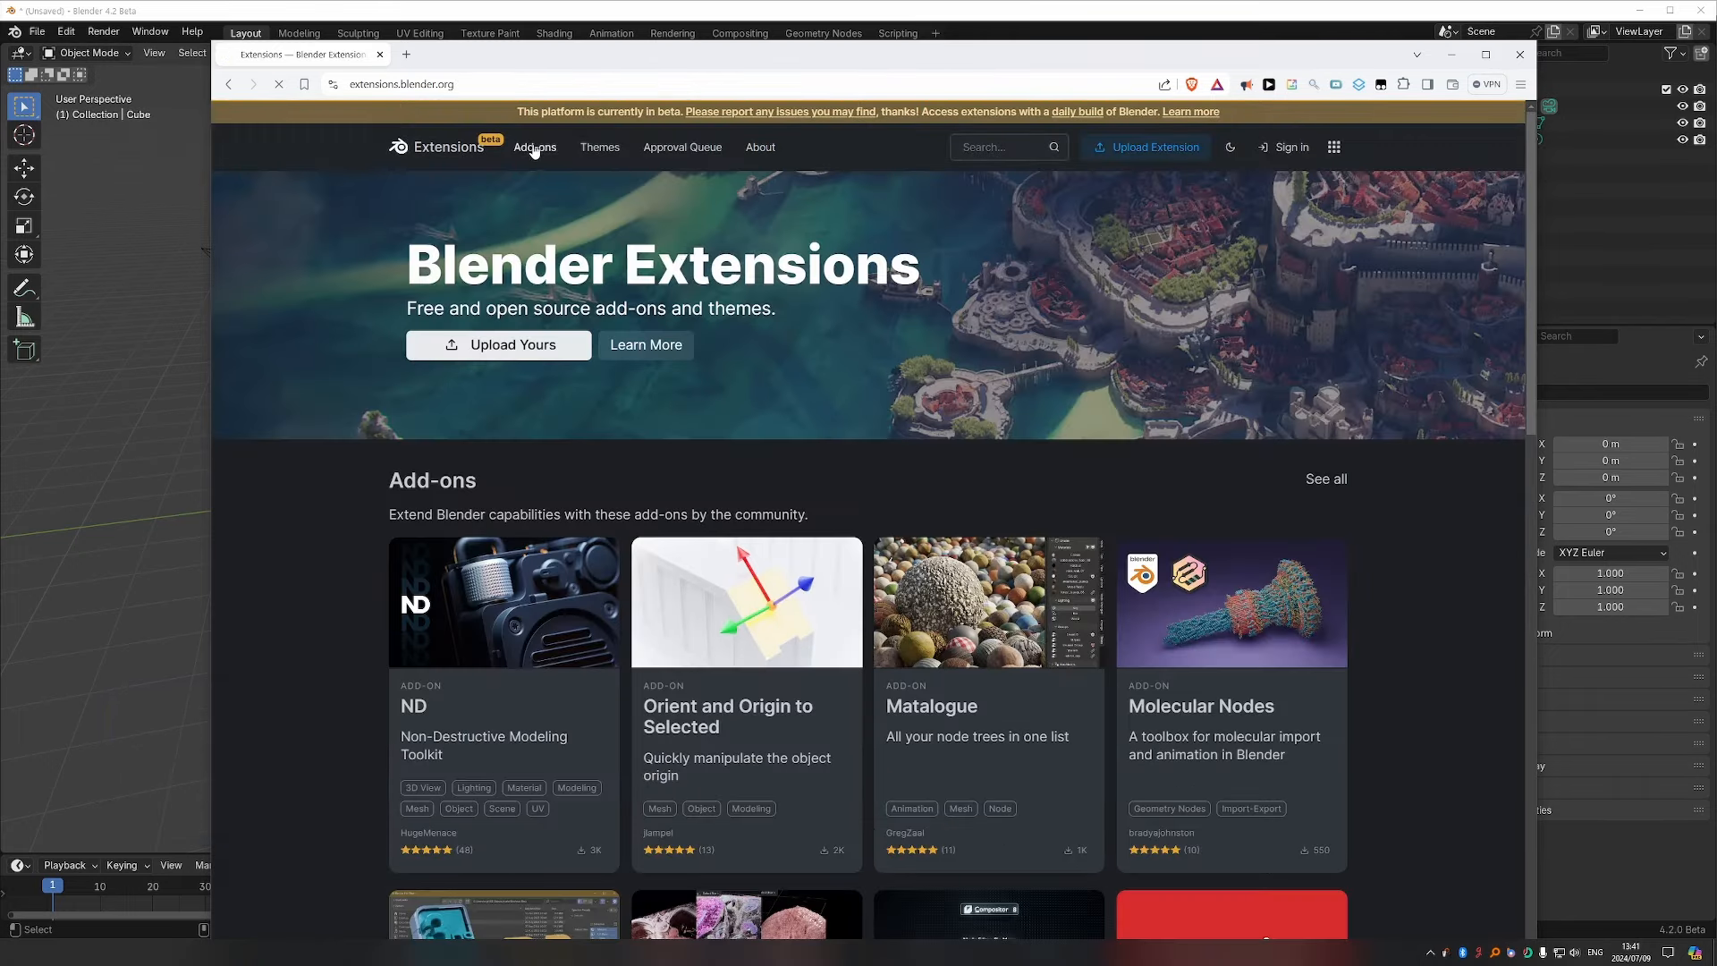
{"action": "left_click", "coordinate": [534, 147]}
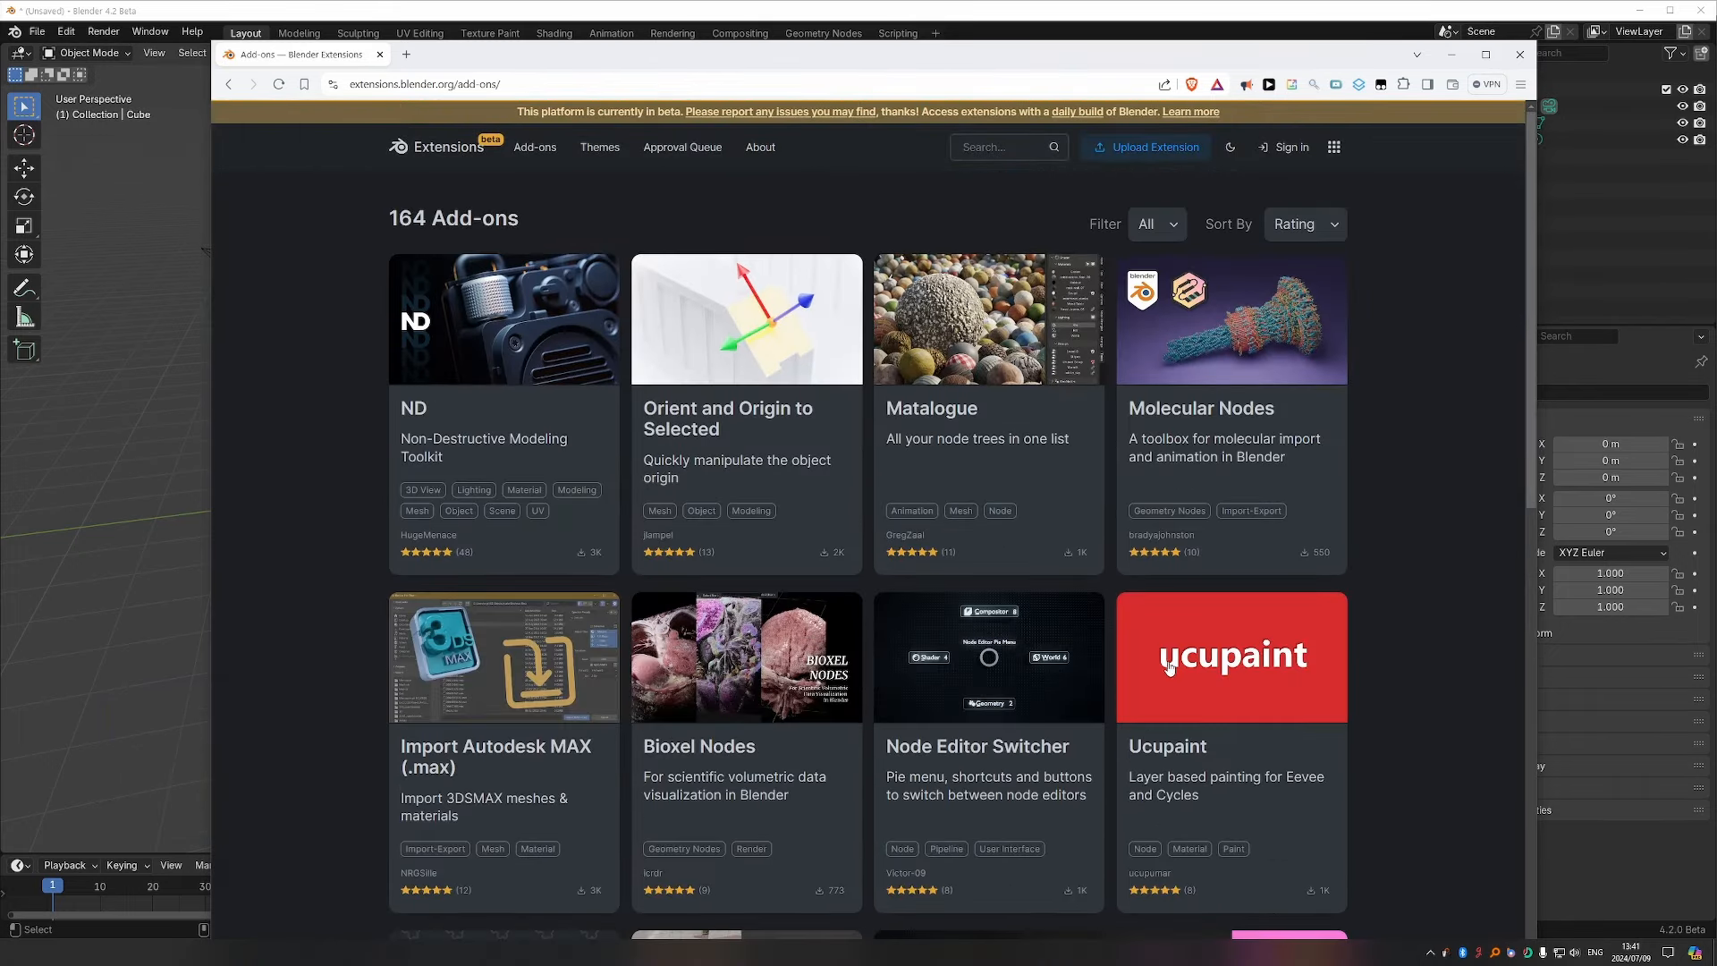
{"action": "left_click", "coordinate": [1168, 667]}
{"action": "scroll", "coordinate": [1198, 639], "scroll_direction": "down", "scroll_amount": 3}
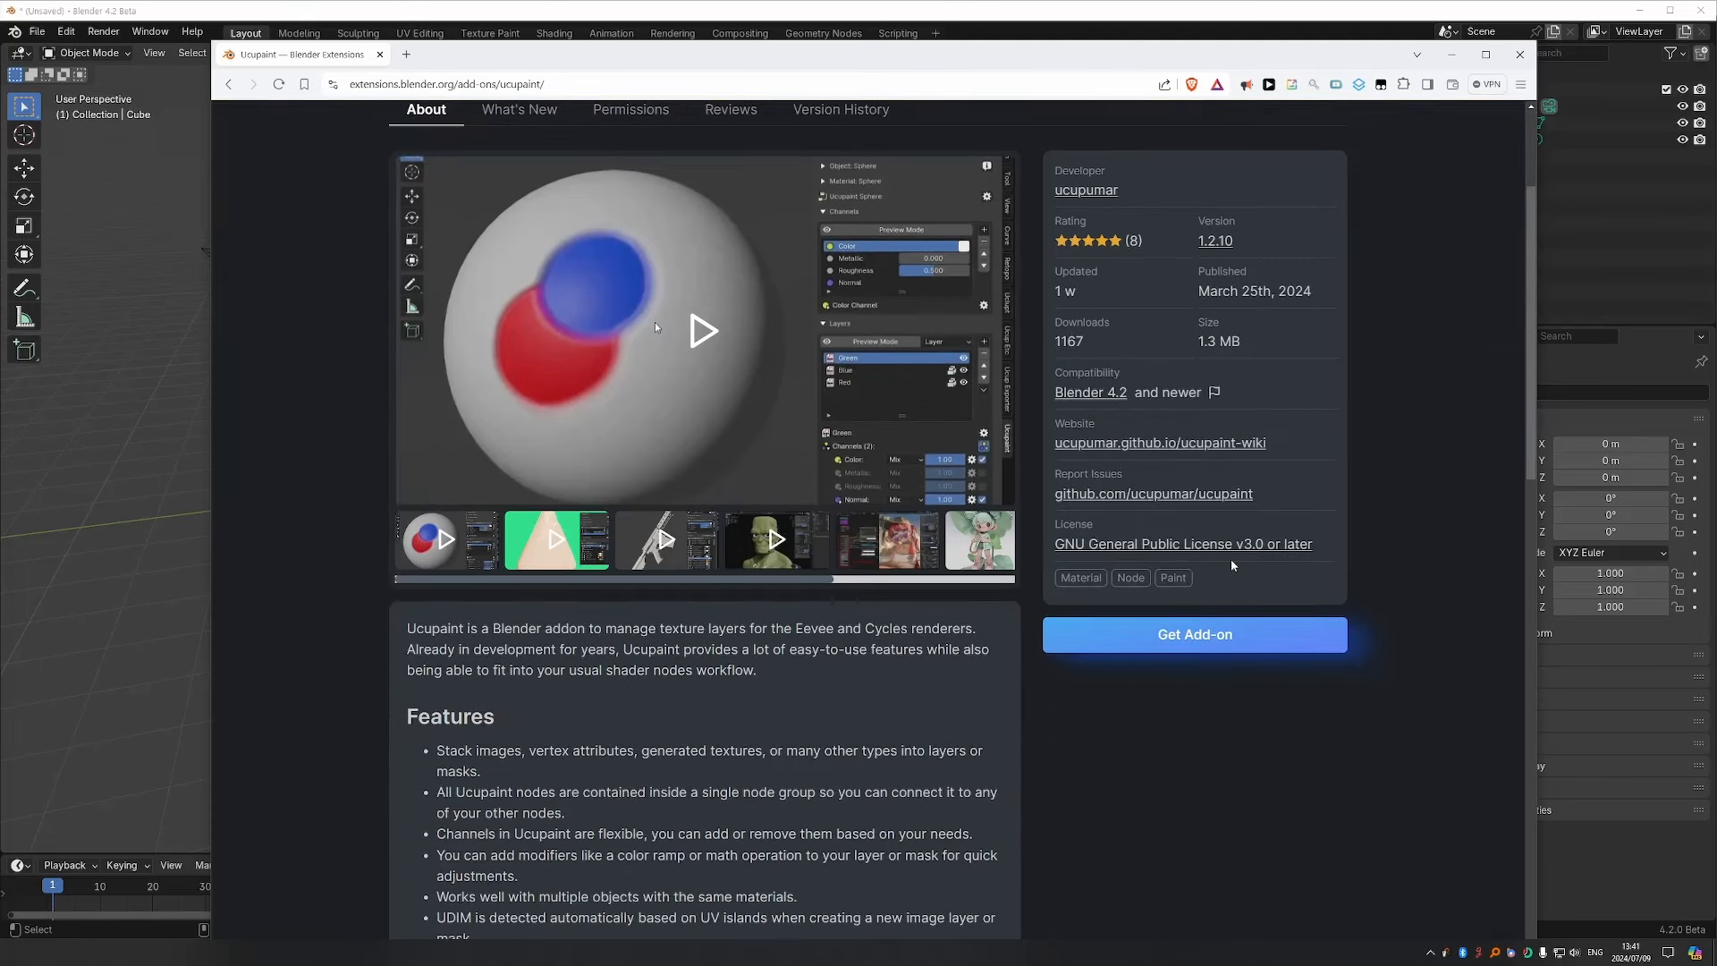
{"action": "left_click", "coordinate": [1189, 649]}
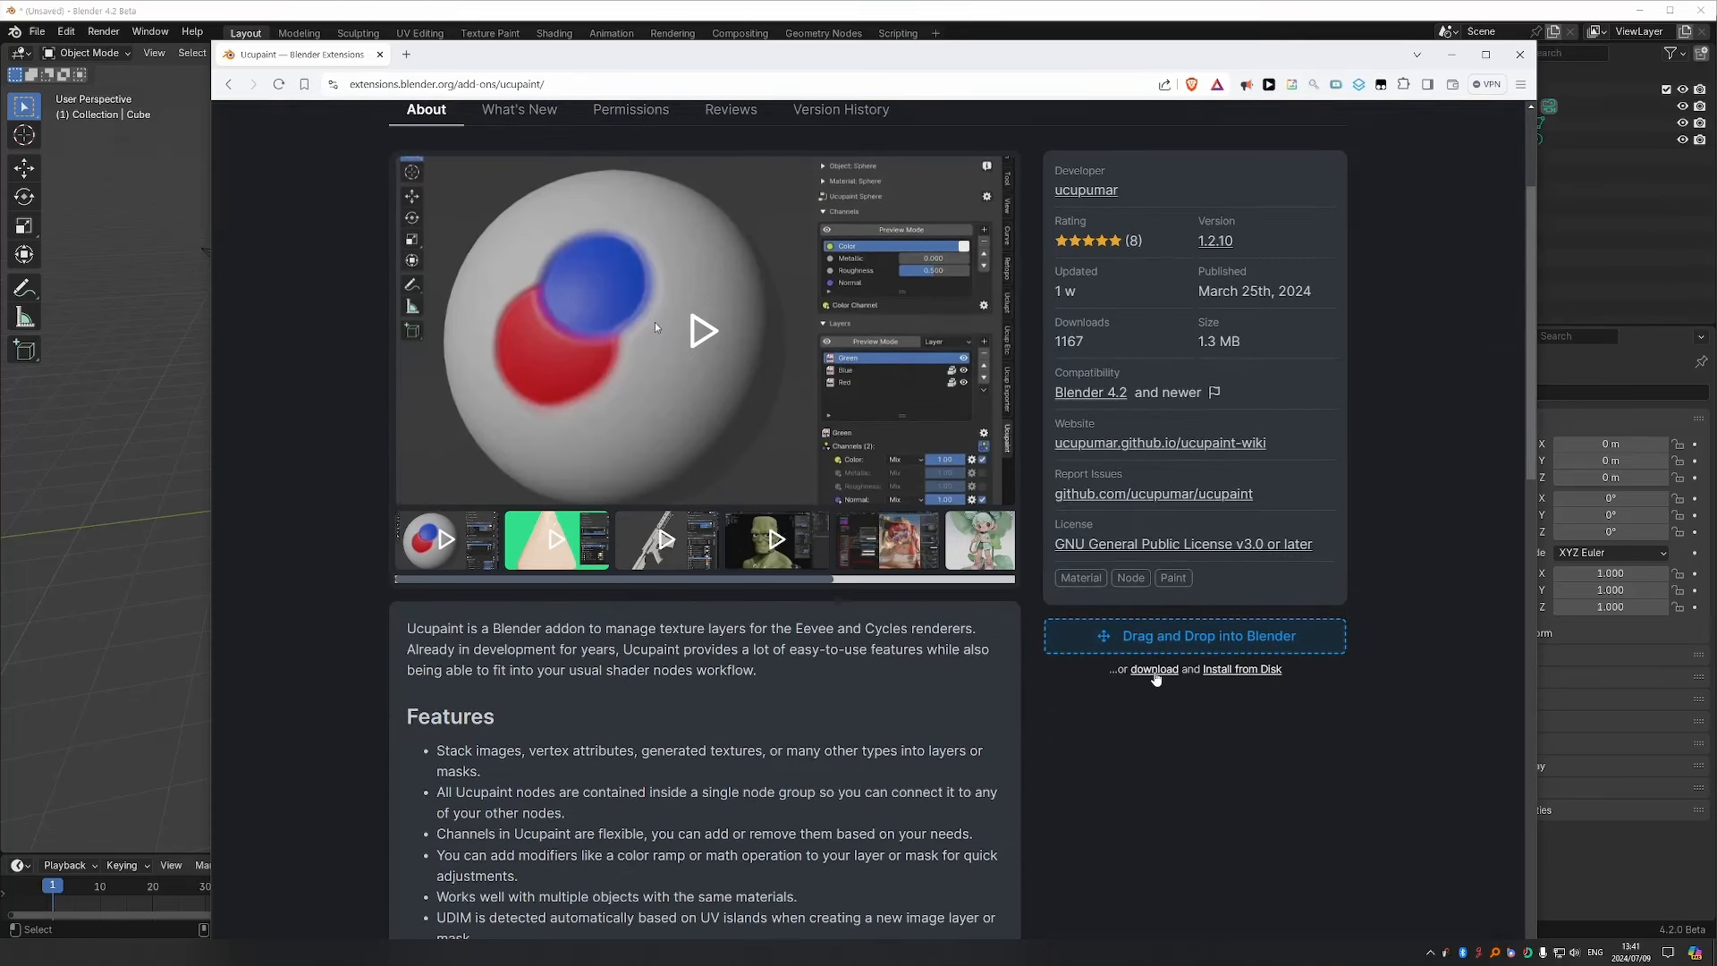
{"action": "left_click", "coordinate": [1154, 671]}
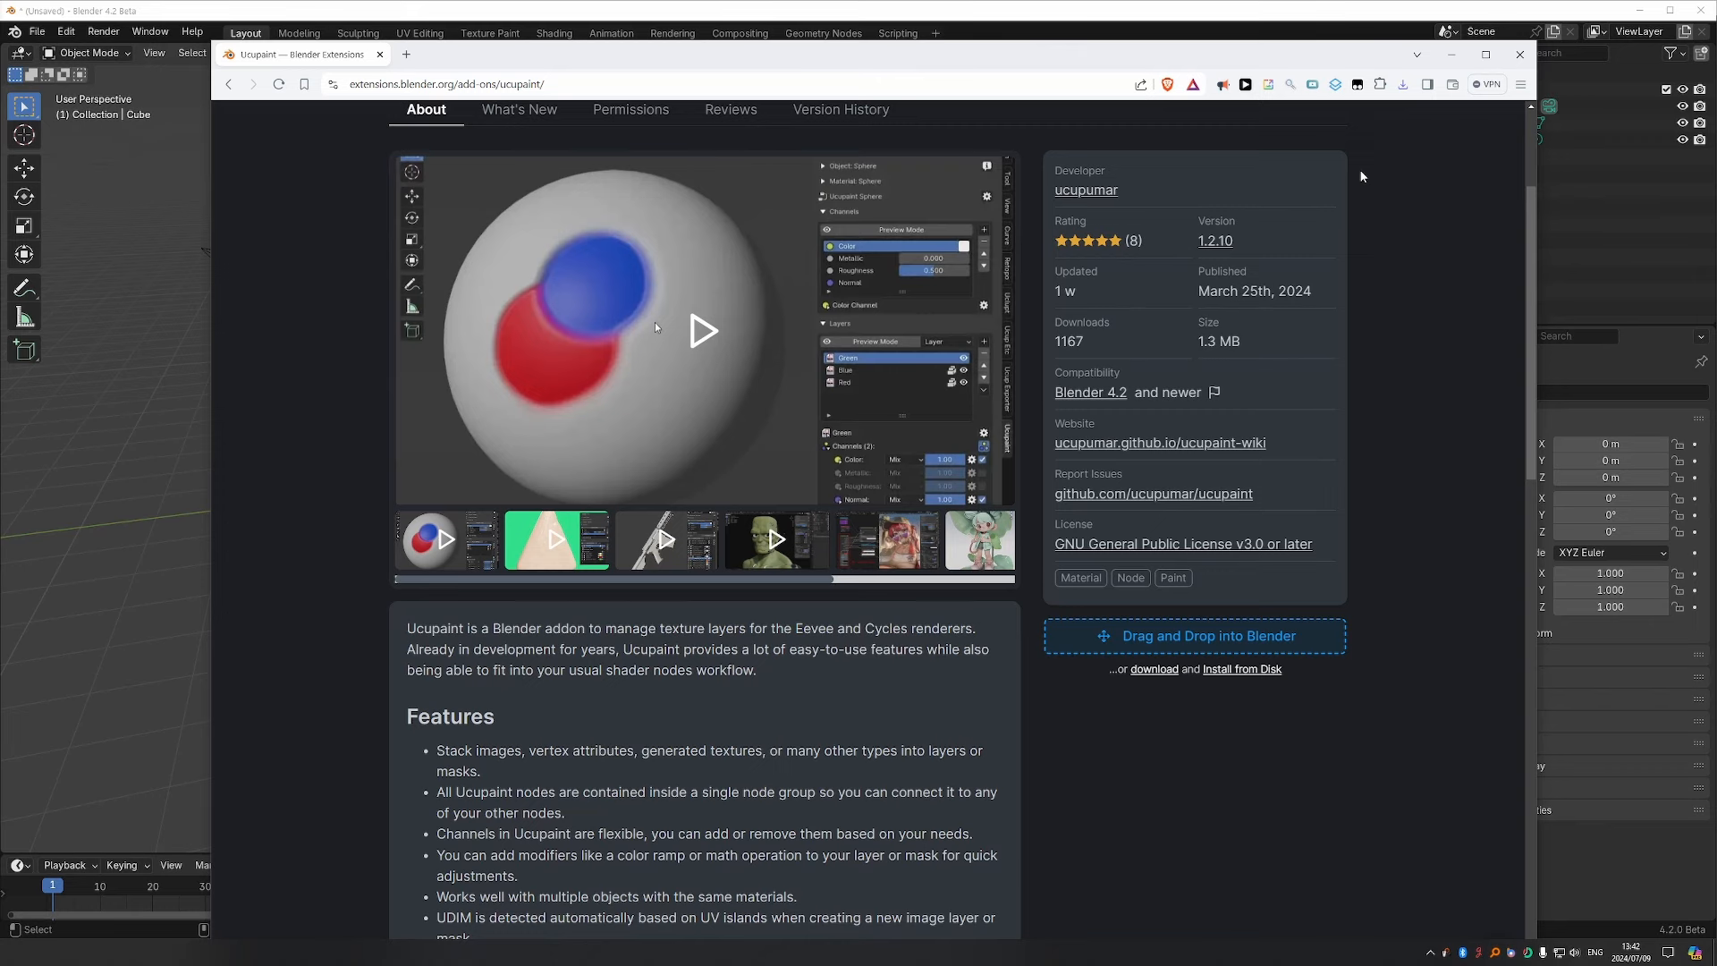
Switch to Blender and install add-on-ucupaint-v1.2.10.zip from disk, picking it in the Downloads folder.
{"action": "left_click", "coordinate": [1171, 24]}
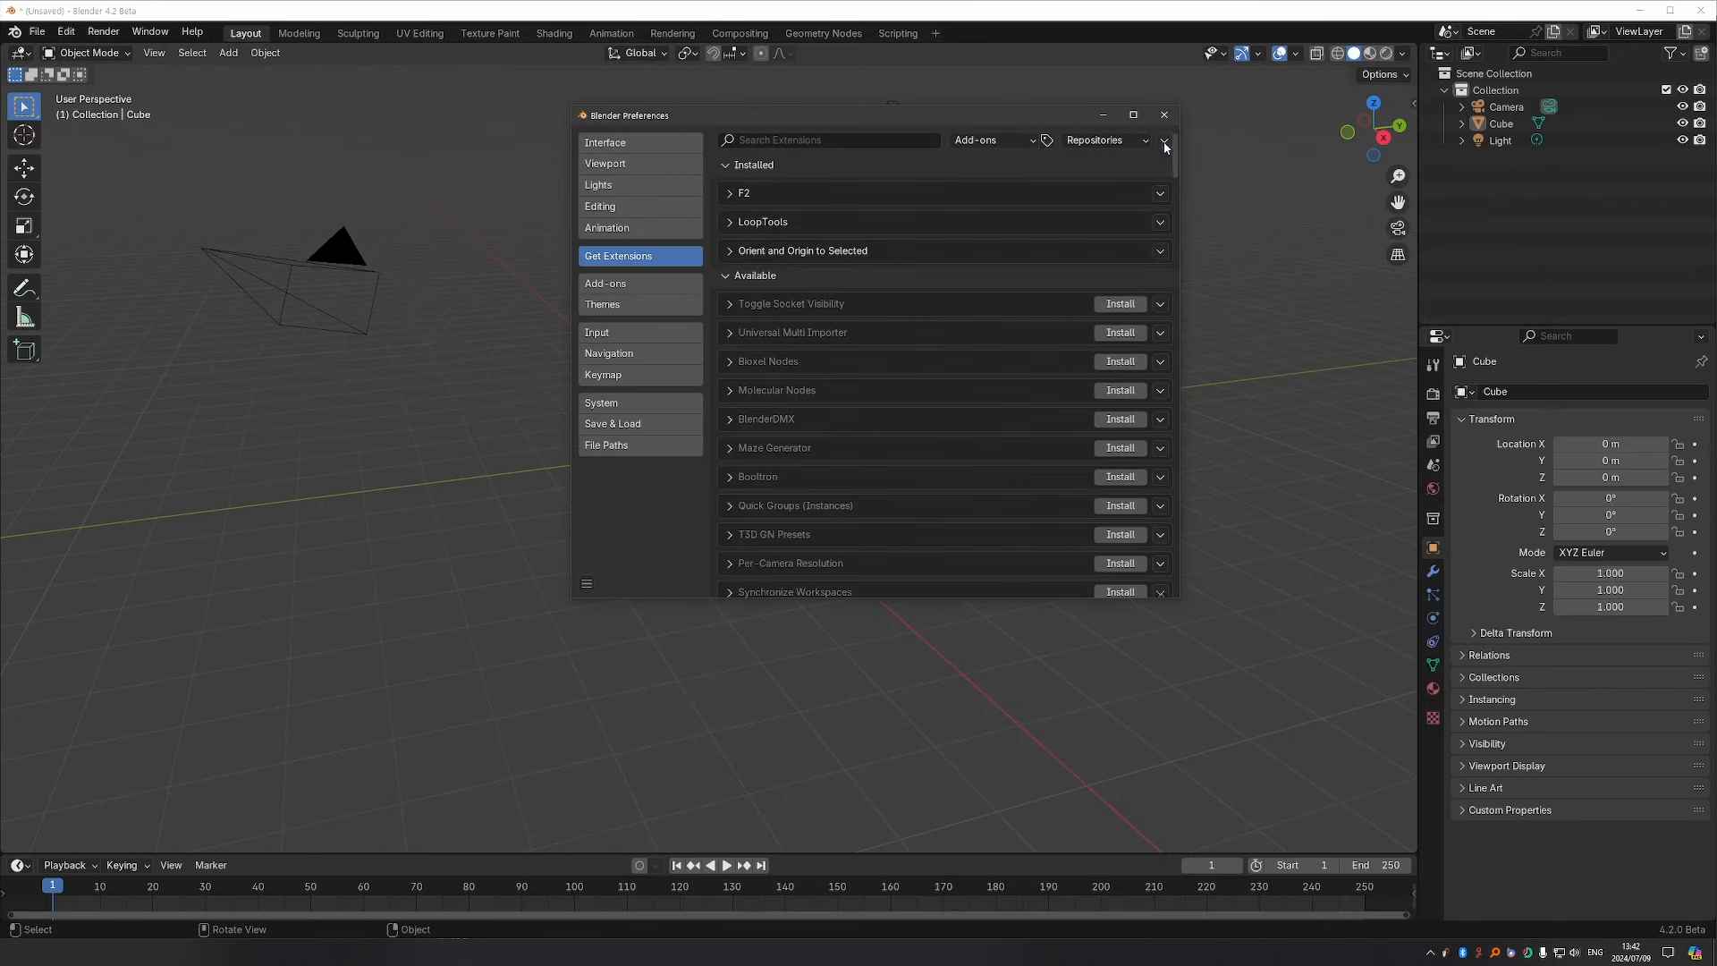
{"action": "left_click", "coordinate": [1164, 141]}
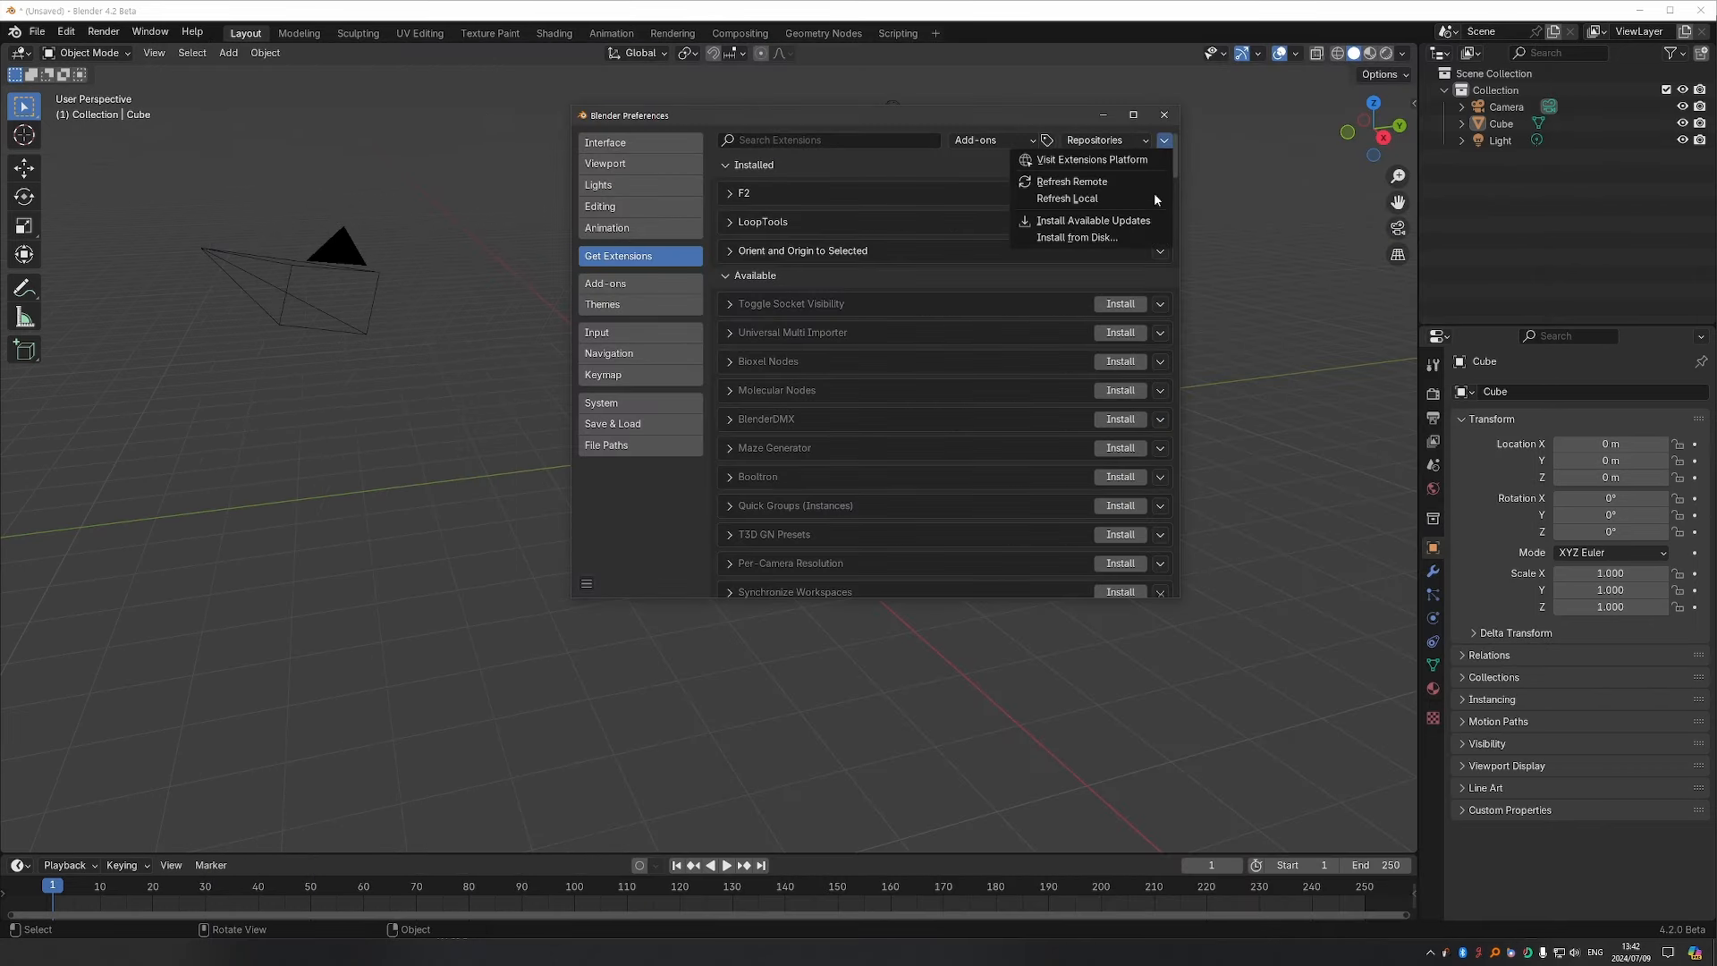
{"action": "left_click", "coordinate": [1114, 235]}
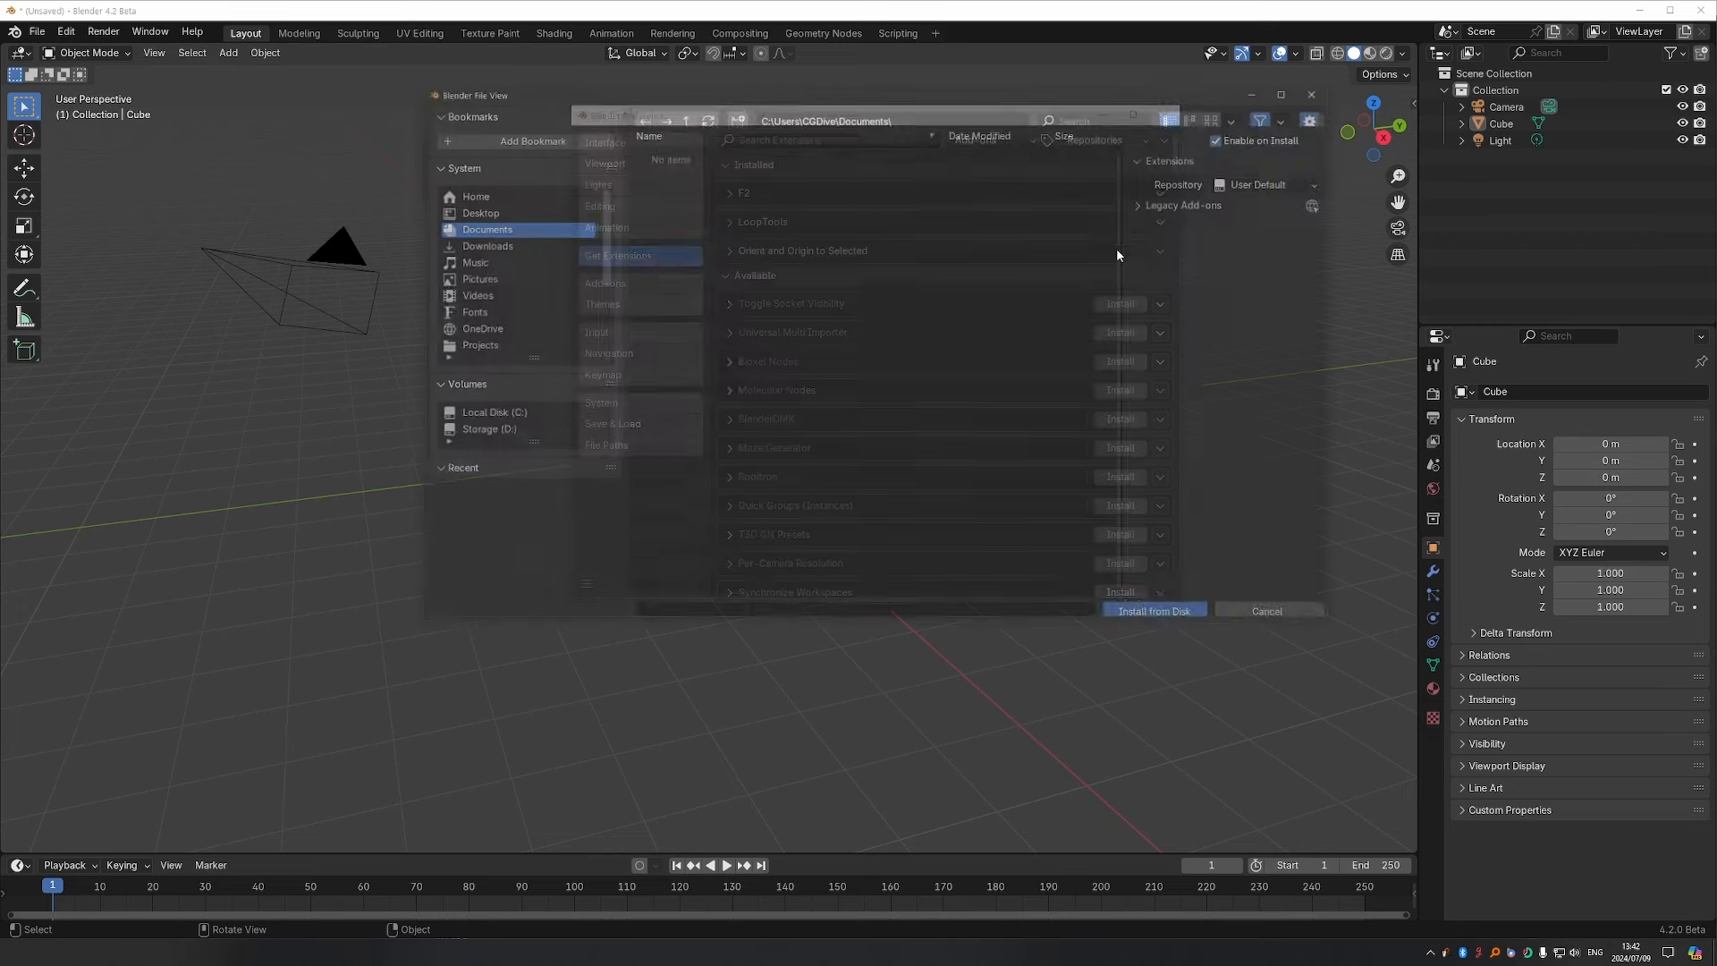
{"action": "left_click", "coordinate": [481, 244]}
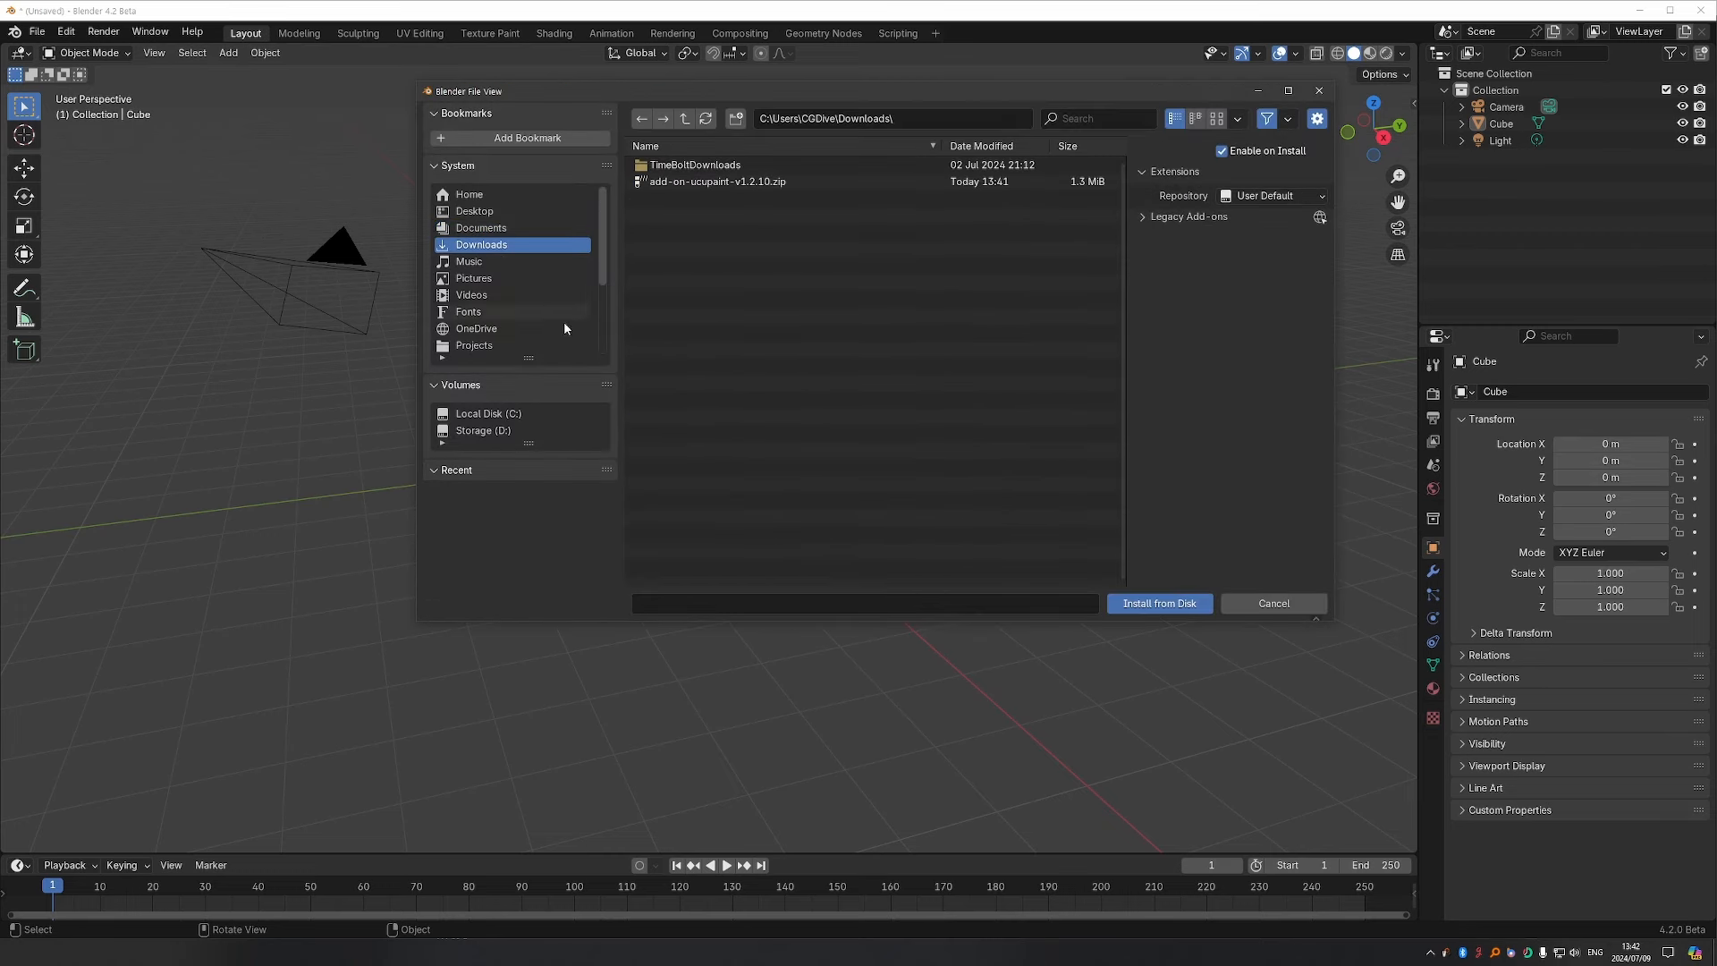
{"action": "double_click", "coordinate": [719, 182]}
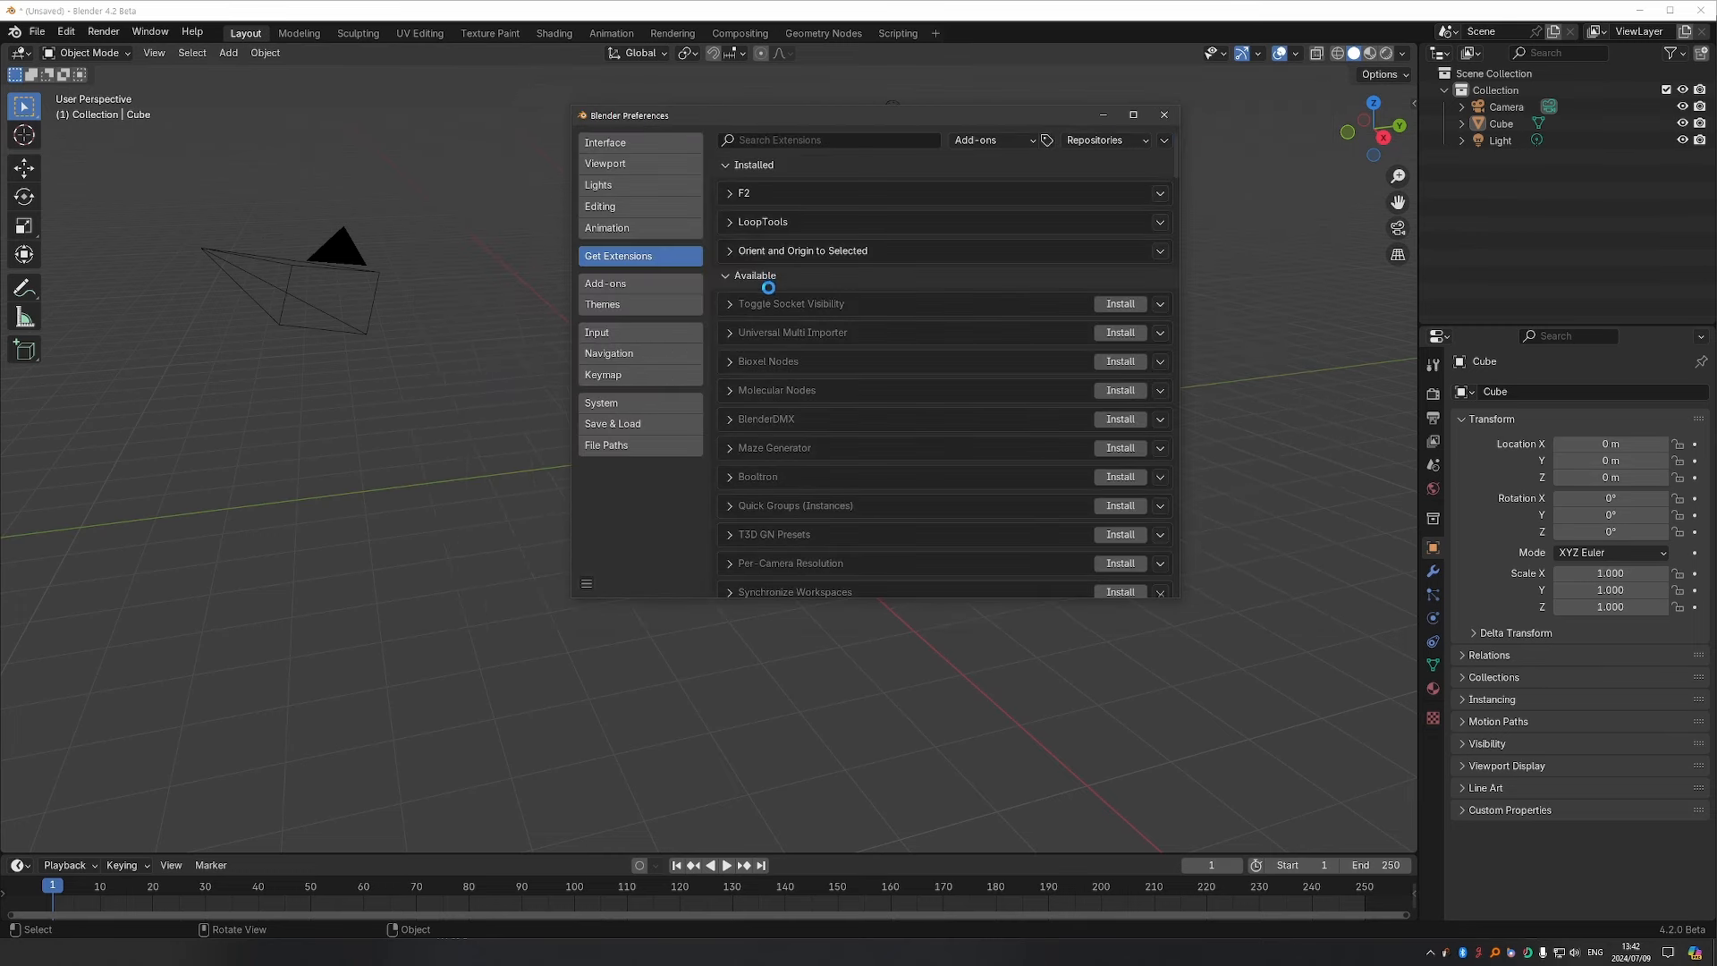
Examine Ucupaint's details among the installed extensions and its preferences in the installed add-ons list.
{"action": "left_click", "coordinate": [731, 280]}
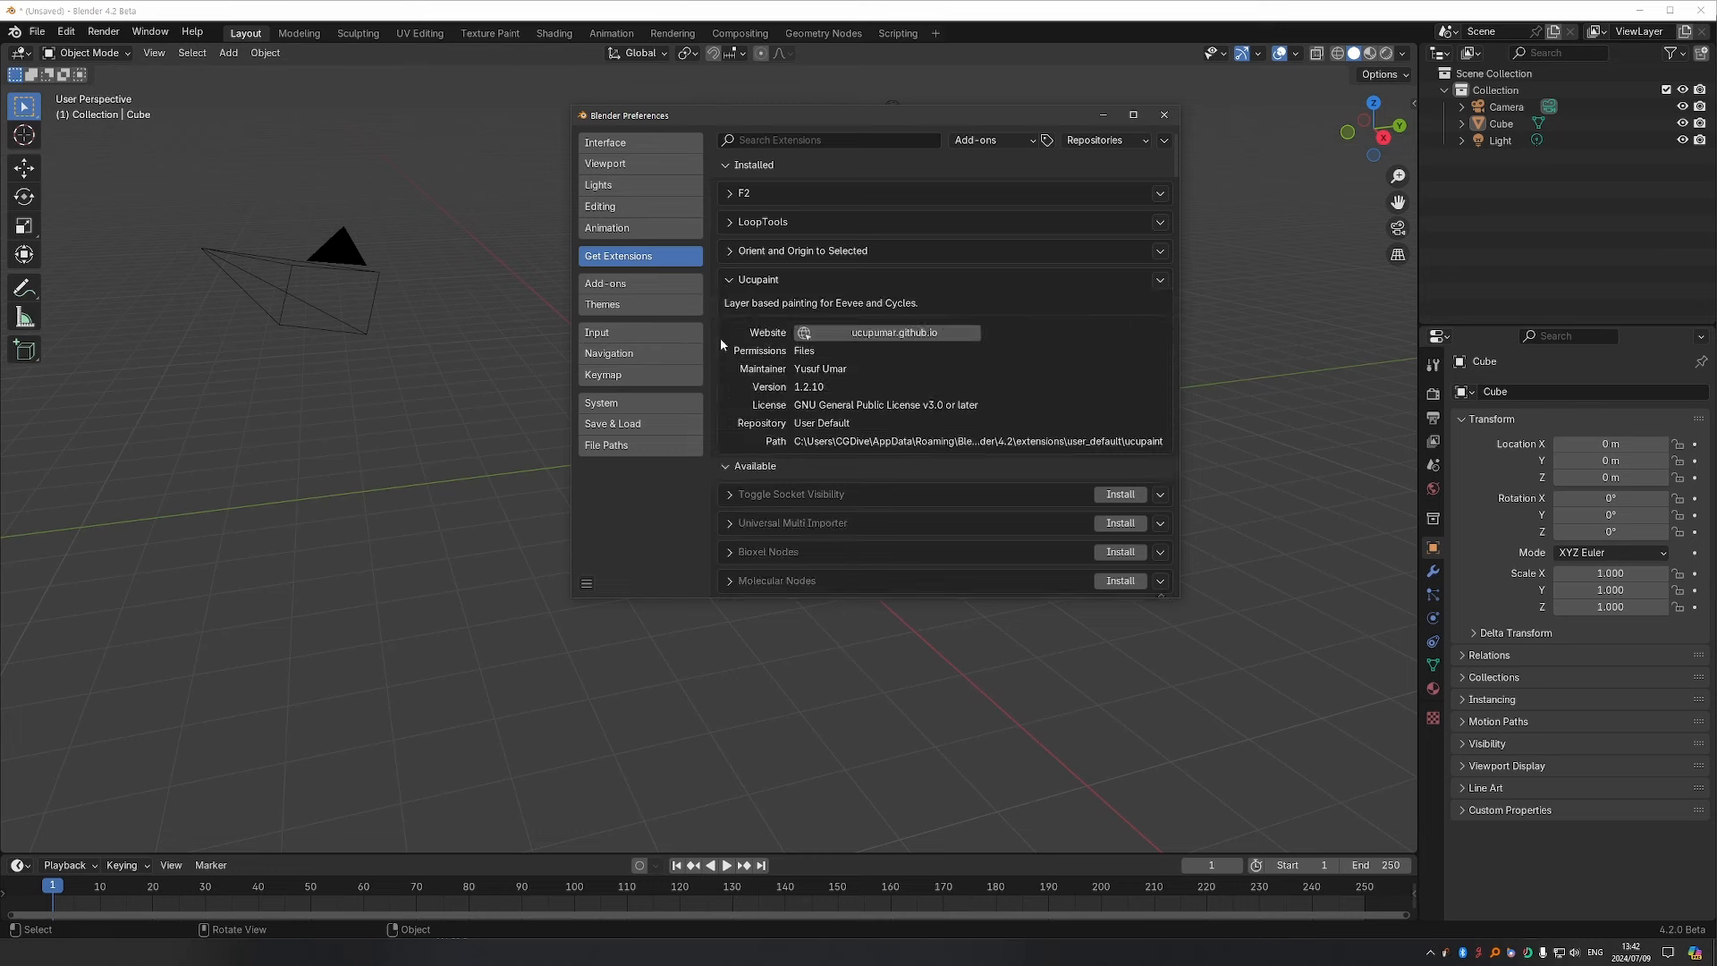
{"action": "left_click", "coordinate": [640, 283]}
{"action": "scroll", "coordinate": [731, 523], "scroll_direction": "down", "scroll_amount": 5}
{"action": "scroll", "coordinate": [736, 515], "scroll_direction": "down", "scroll_amount": 3}
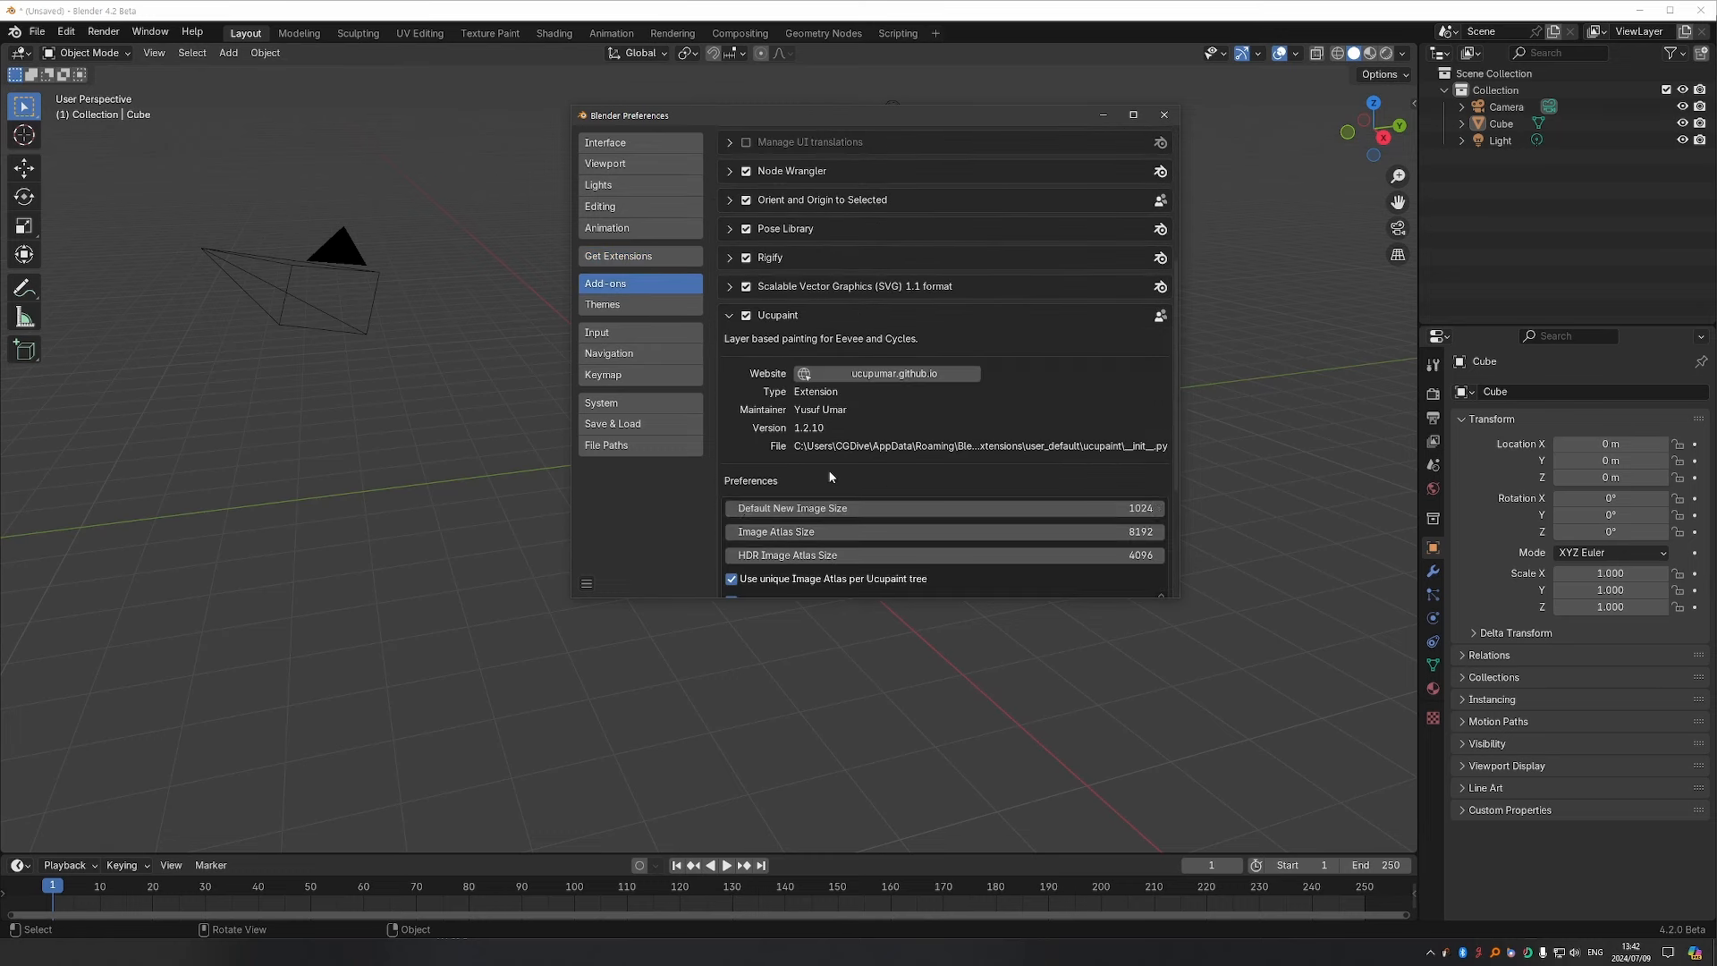
{"action": "scroll", "coordinate": [955, 483], "scroll_direction": "up", "scroll_amount": 7}
{"action": "left_click", "coordinate": [1163, 140]}
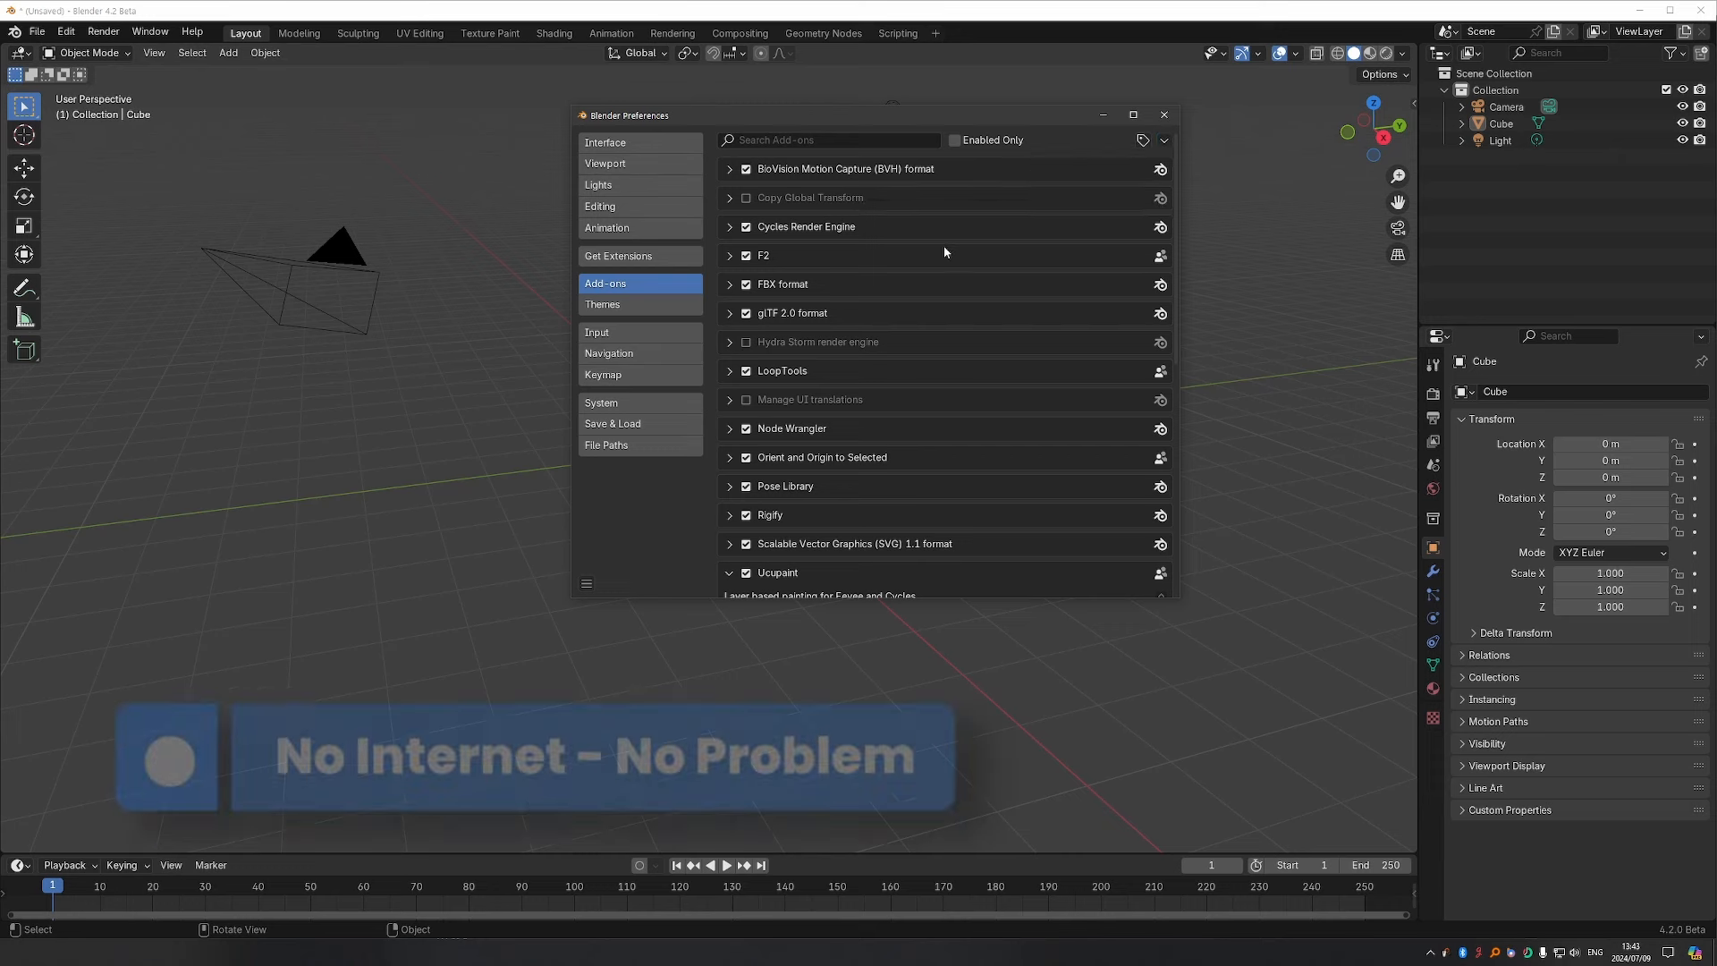
{"action": "left_click", "coordinate": [1163, 140]}
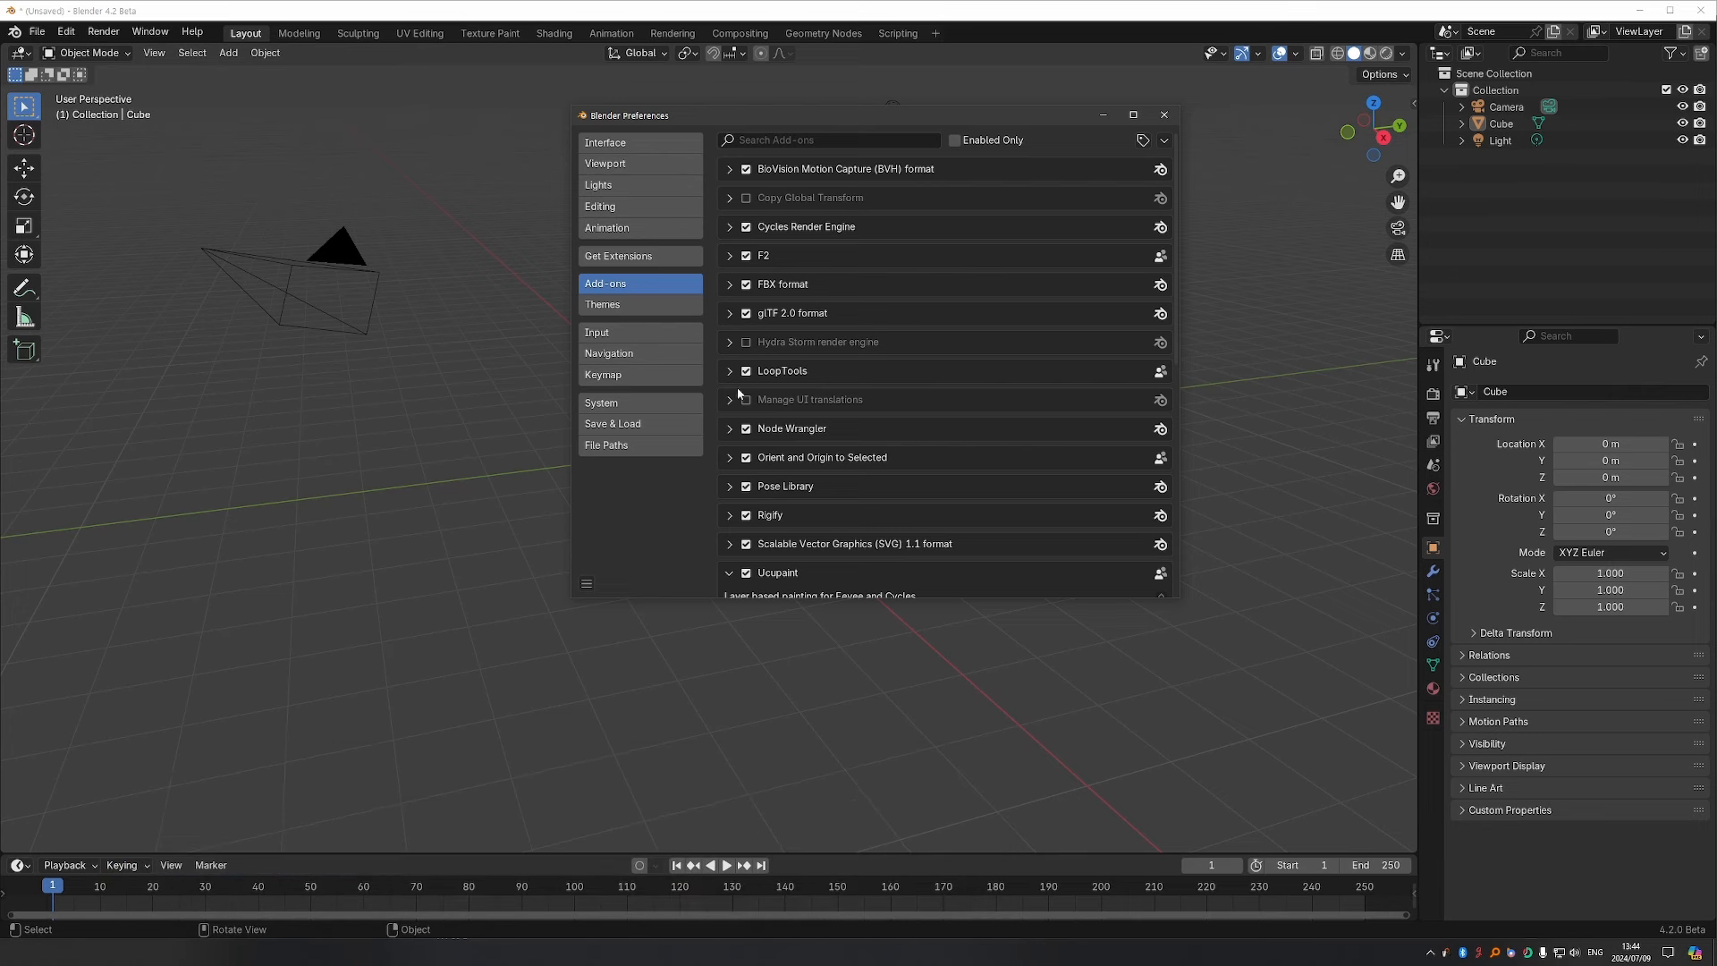
Compare the Allow Online Access setting in the System preferences with the Get Extensions section.
{"action": "left_click", "coordinate": [657, 403]}
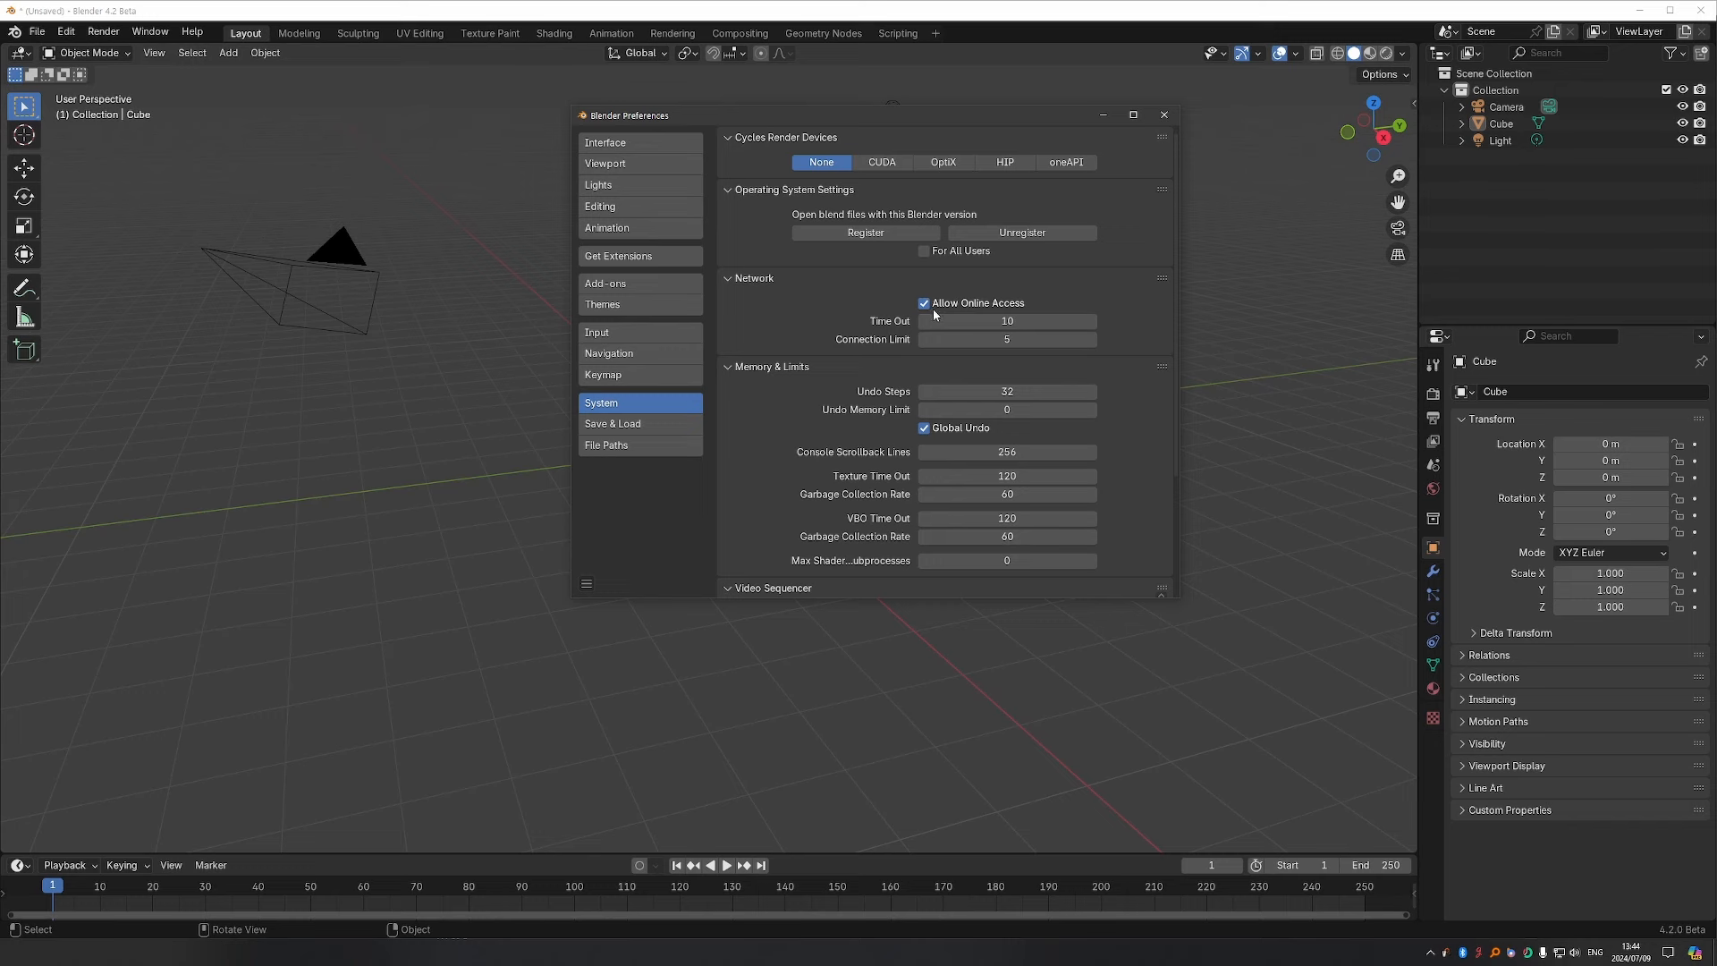
{"action": "left_click", "coordinate": [634, 257]}
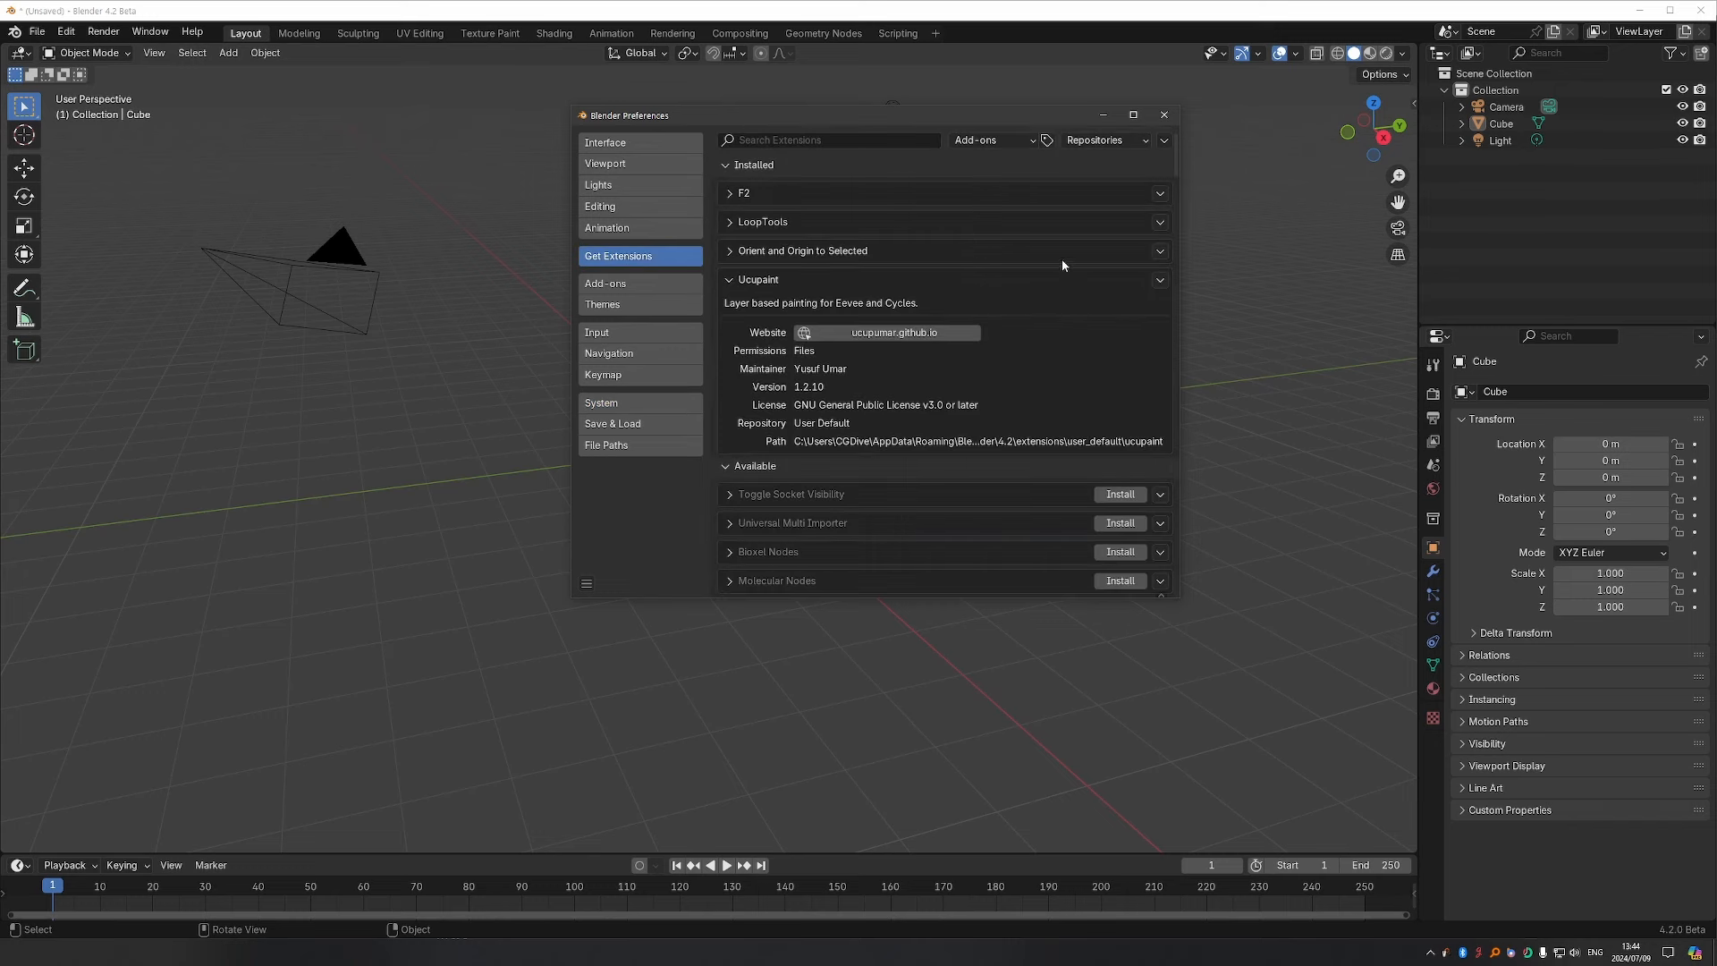
{"action": "left_click", "coordinate": [640, 400]}
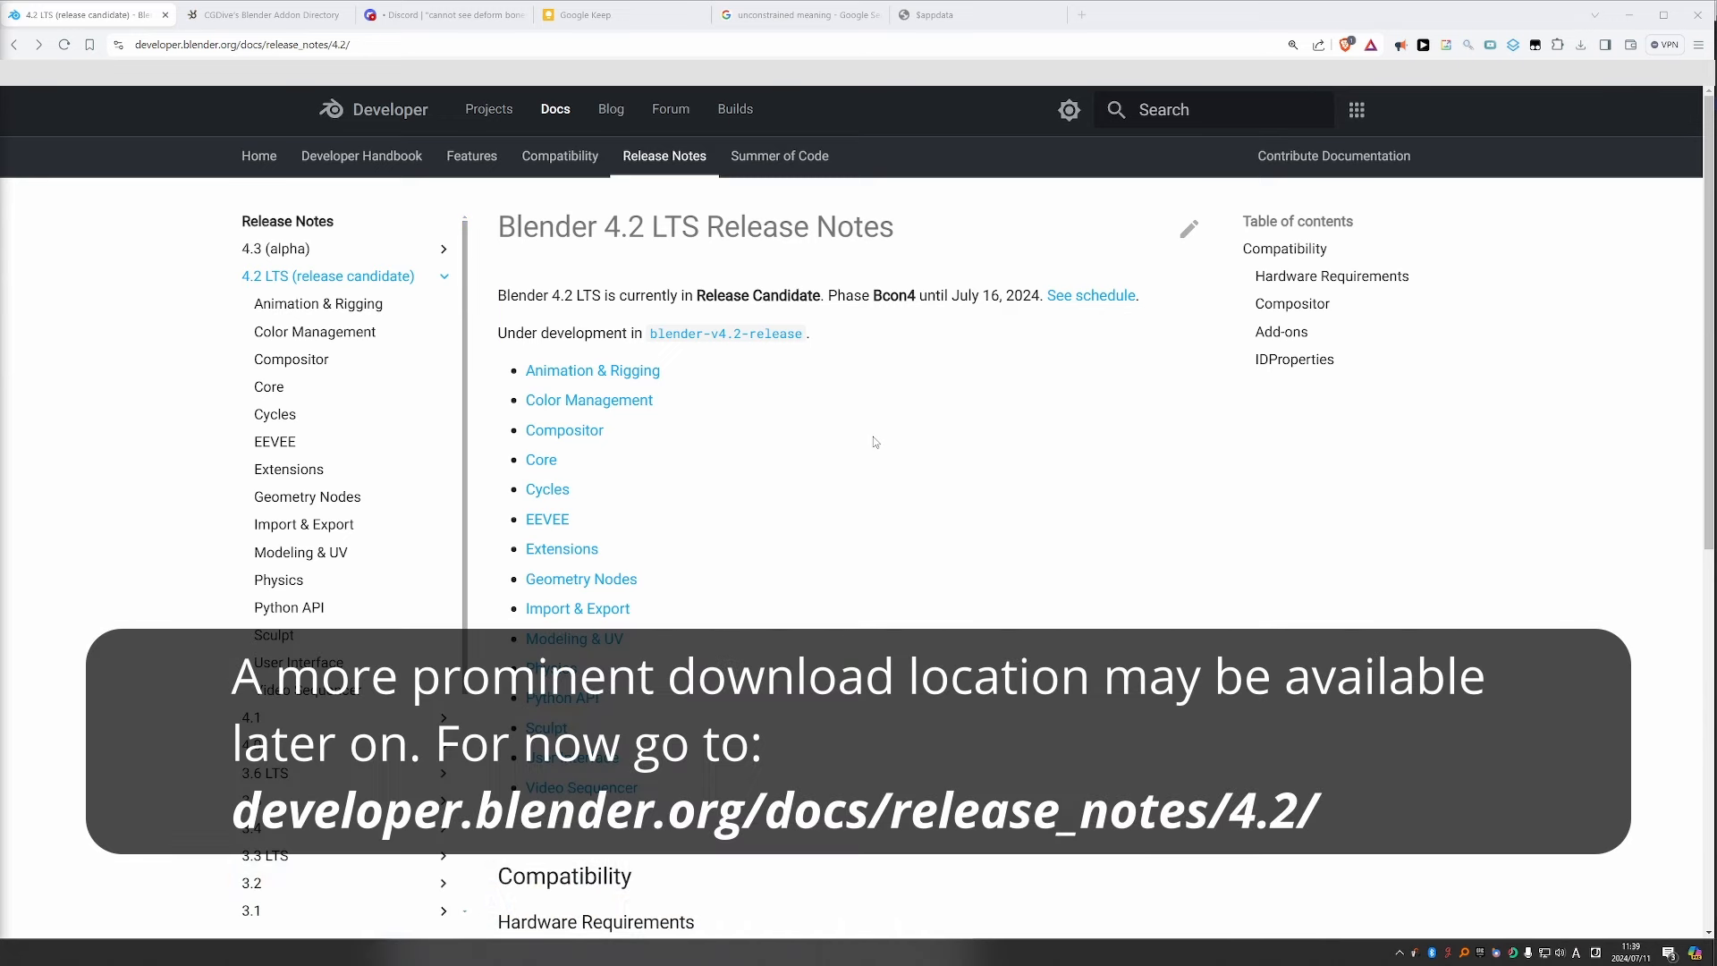
Download the bundle of Blender 4.1 add-ons from the Add-ons section of the Blender 4.2 LTS release notes.
{"action": "left_click_drag", "start_coordinate": [605, 228], "coordinate": [645, 228]}
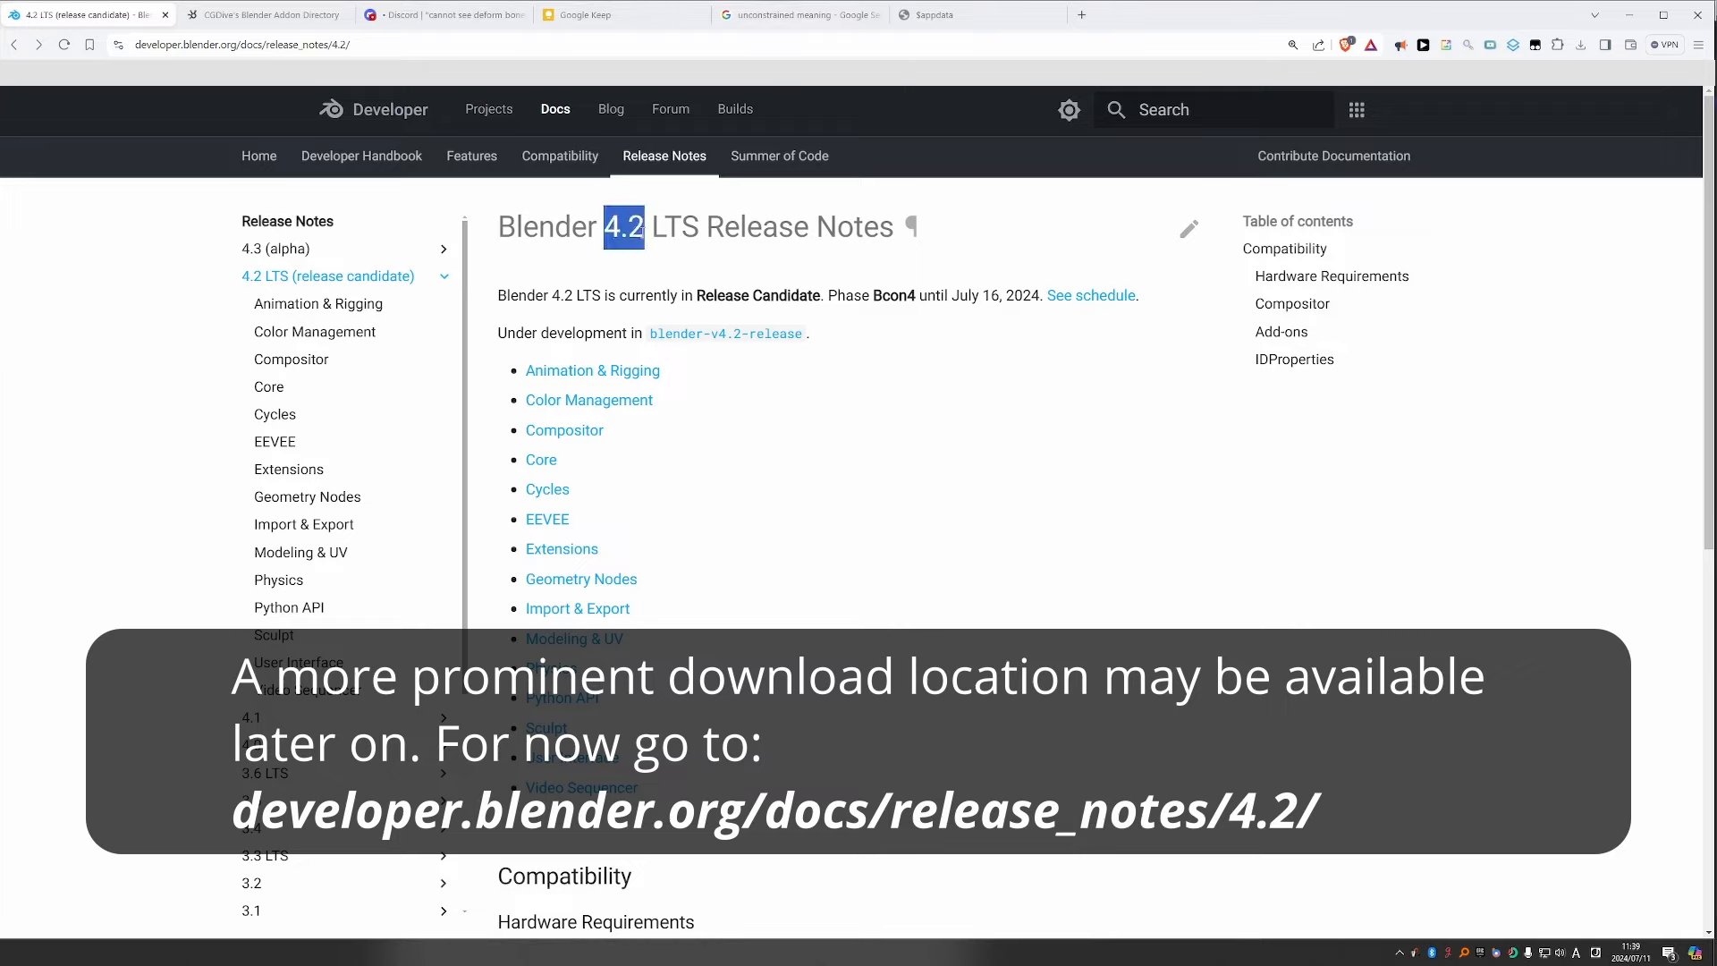
{"action": "left_click_drag", "start_coordinate": [522, 371], "coordinate": [891, 344]}
{"action": "scroll", "coordinate": [891, 349], "scroll_direction": "down", "scroll_amount": 8}
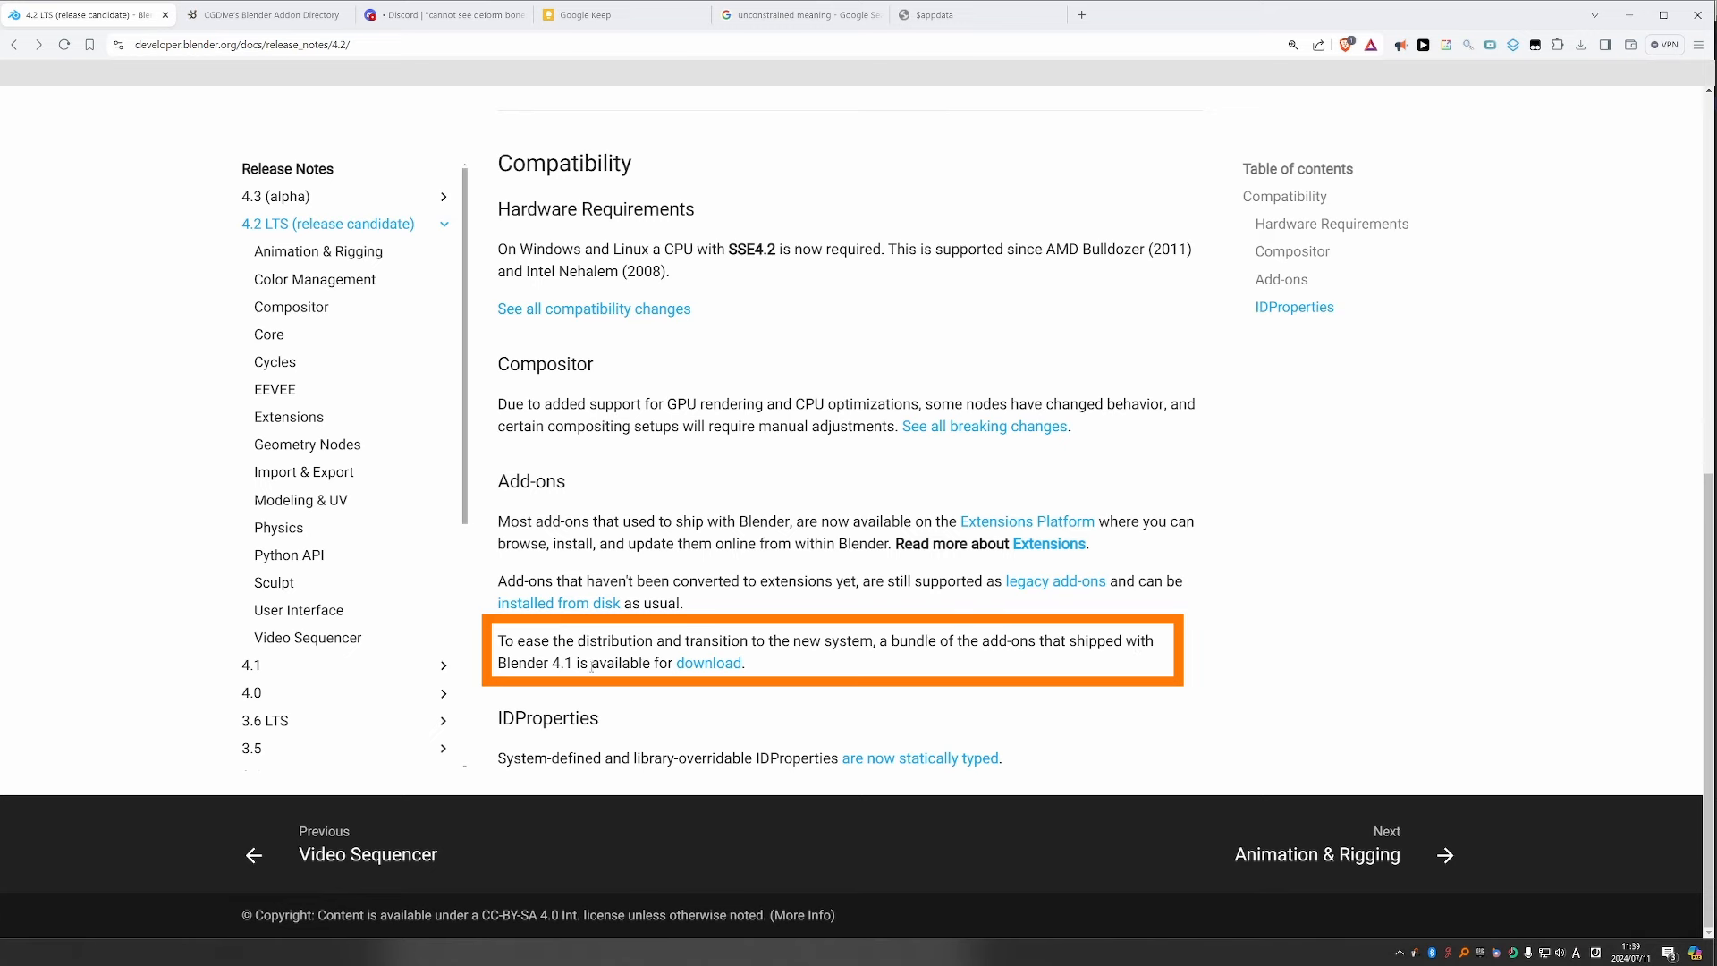
{"action": "left_click", "coordinate": [708, 666]}
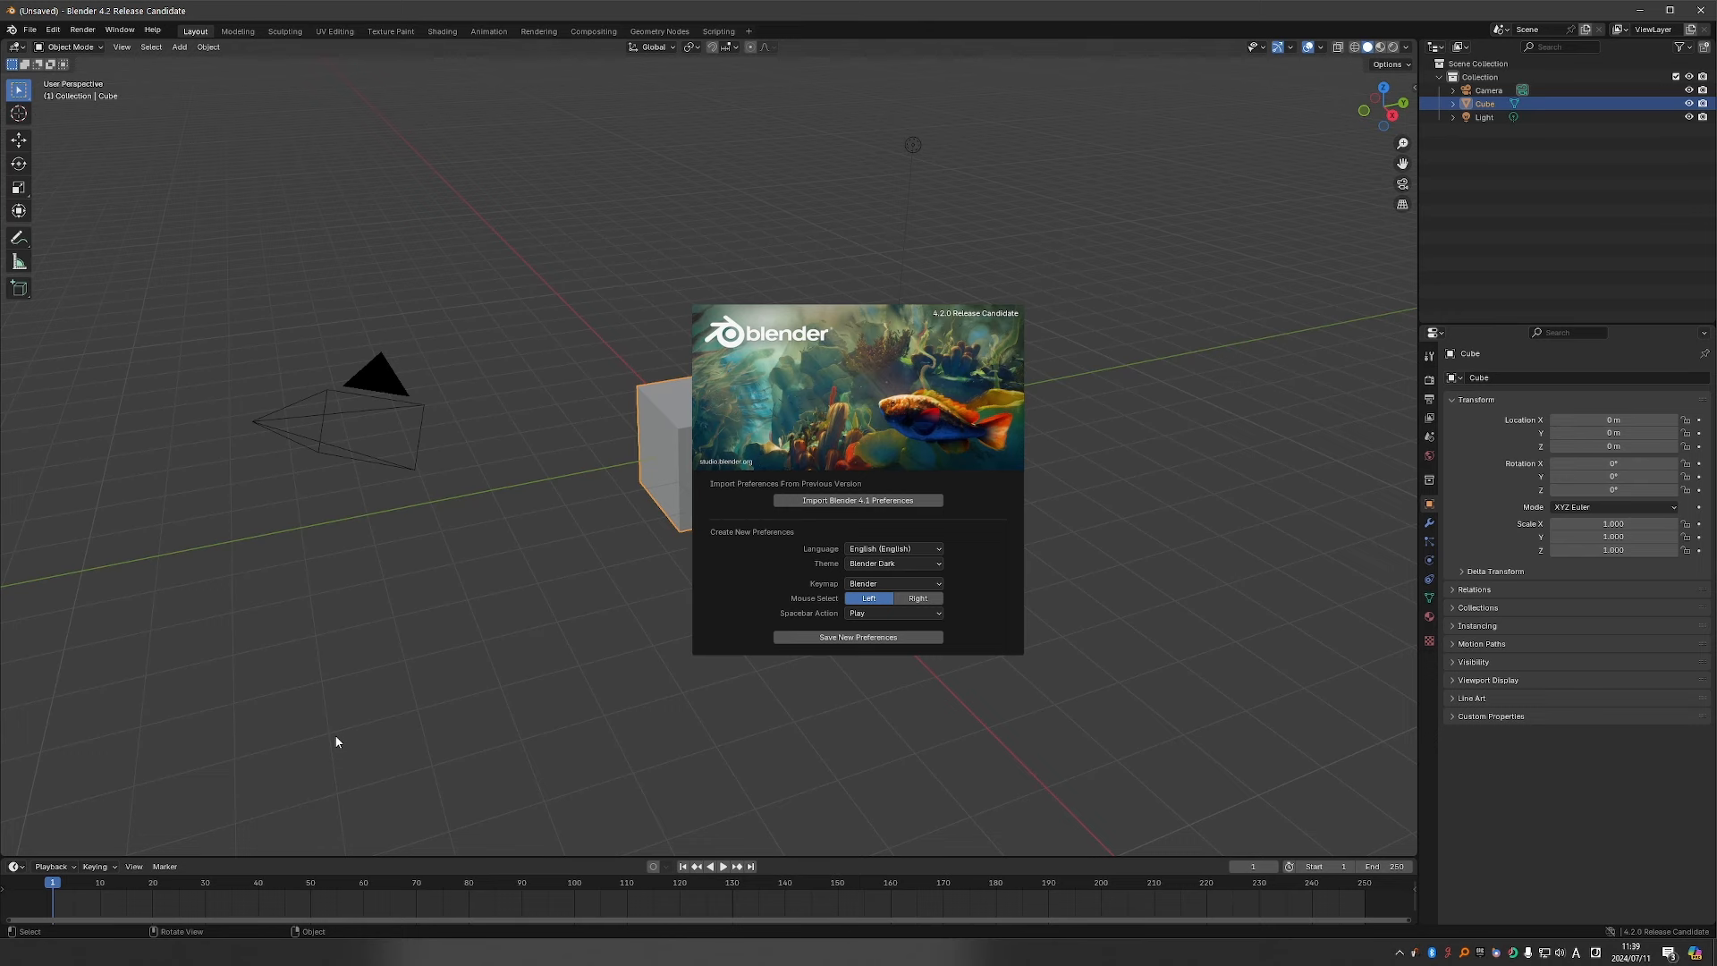
Dismiss the splash screen in Blender 4.2 Release Candidate and open the Get Extensions section of the Preferences.
{"action": "left_click", "coordinate": [515, 356]}
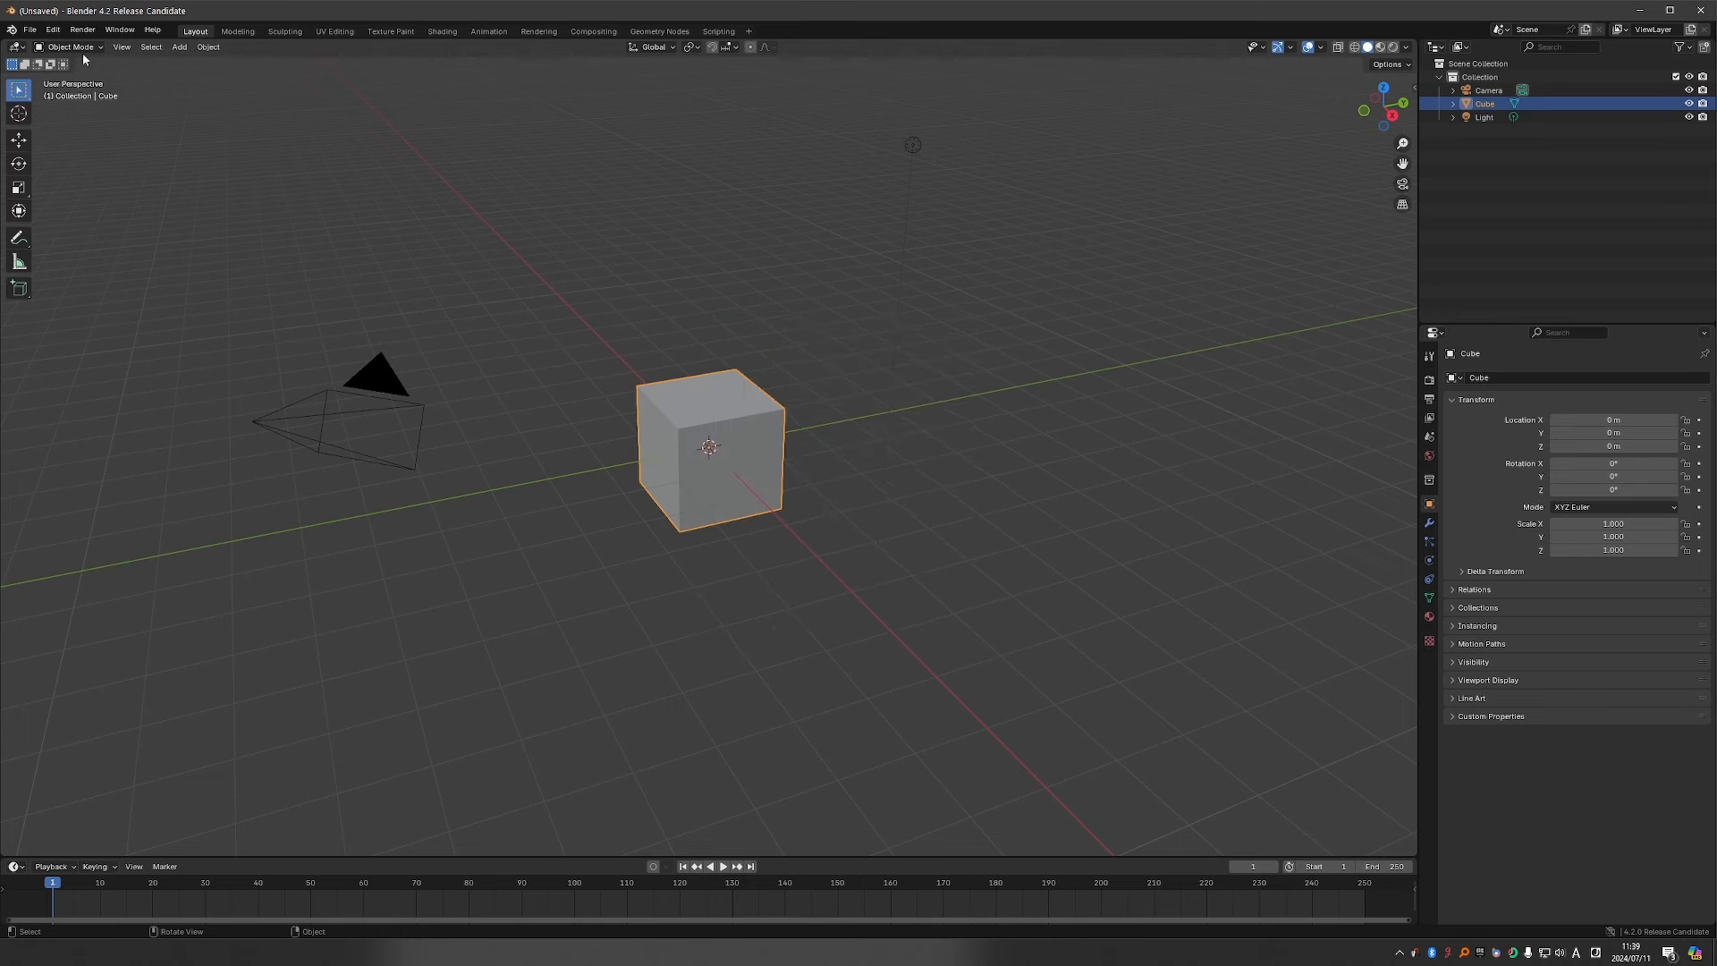
{"action": "left_click", "coordinate": [31, 30]}
{"action": "mouse_move", "coordinate": [52, 29]}
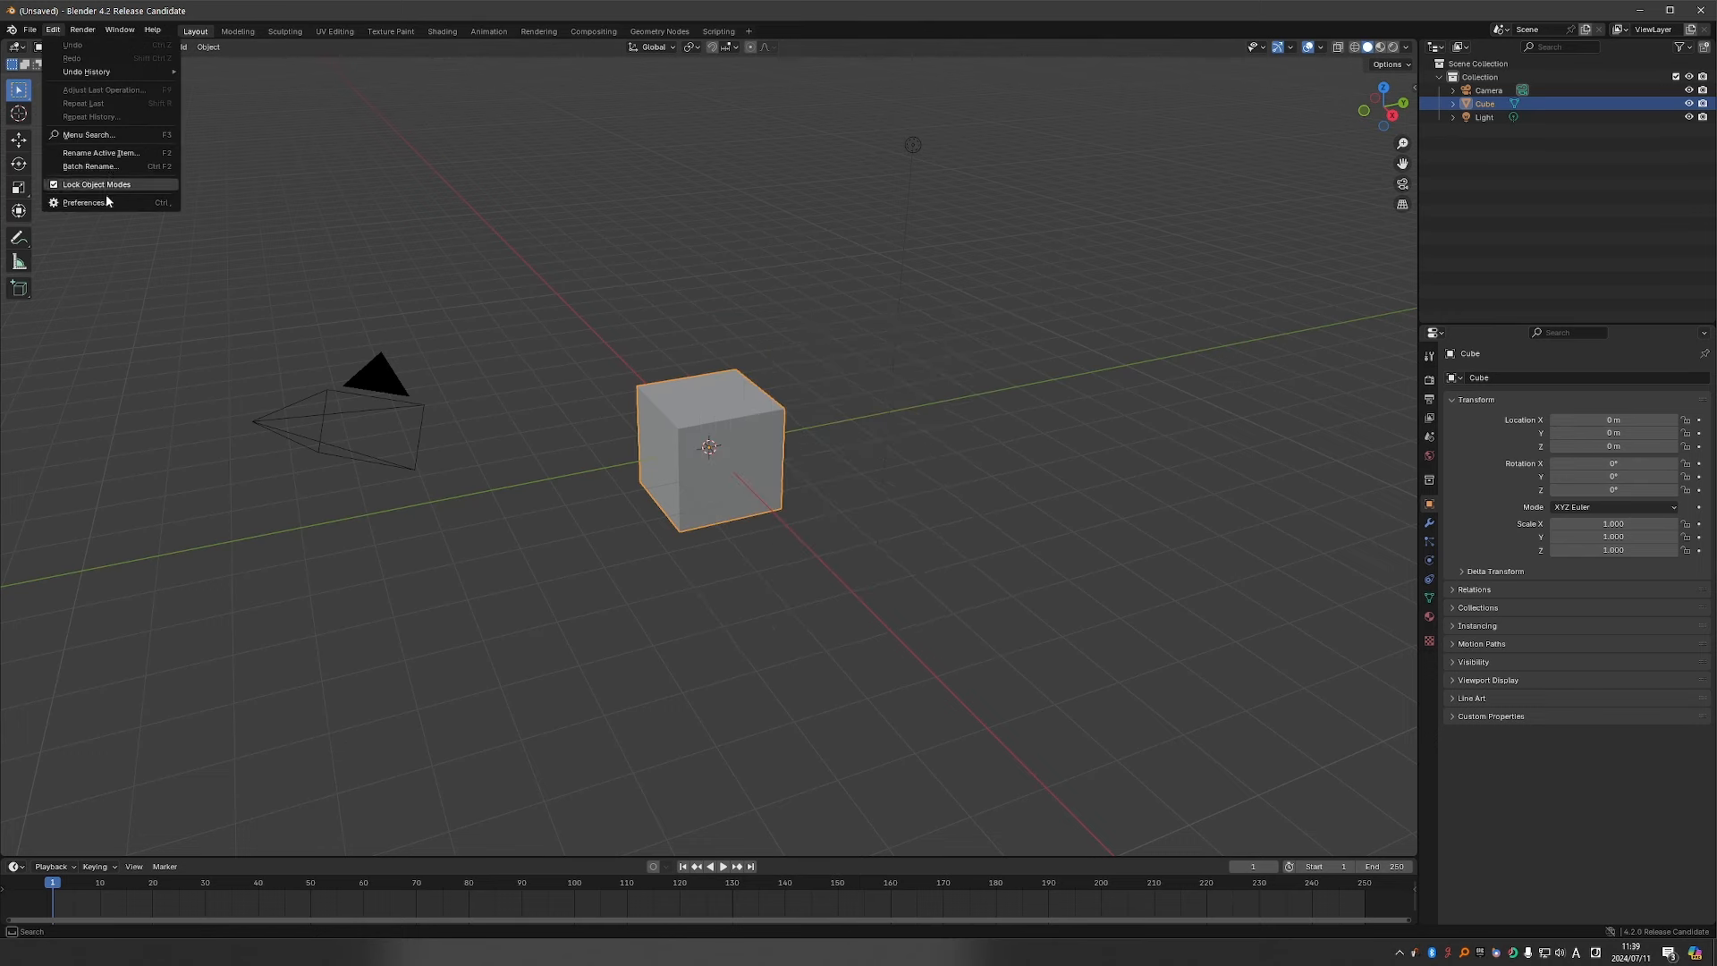
{"action": "left_click", "coordinate": [72, 204]}
{"action": "left_click_drag", "start_coordinate": [604, 54], "coordinate": [666, 73]}
{"action": "left_click", "coordinate": [421, 174]}
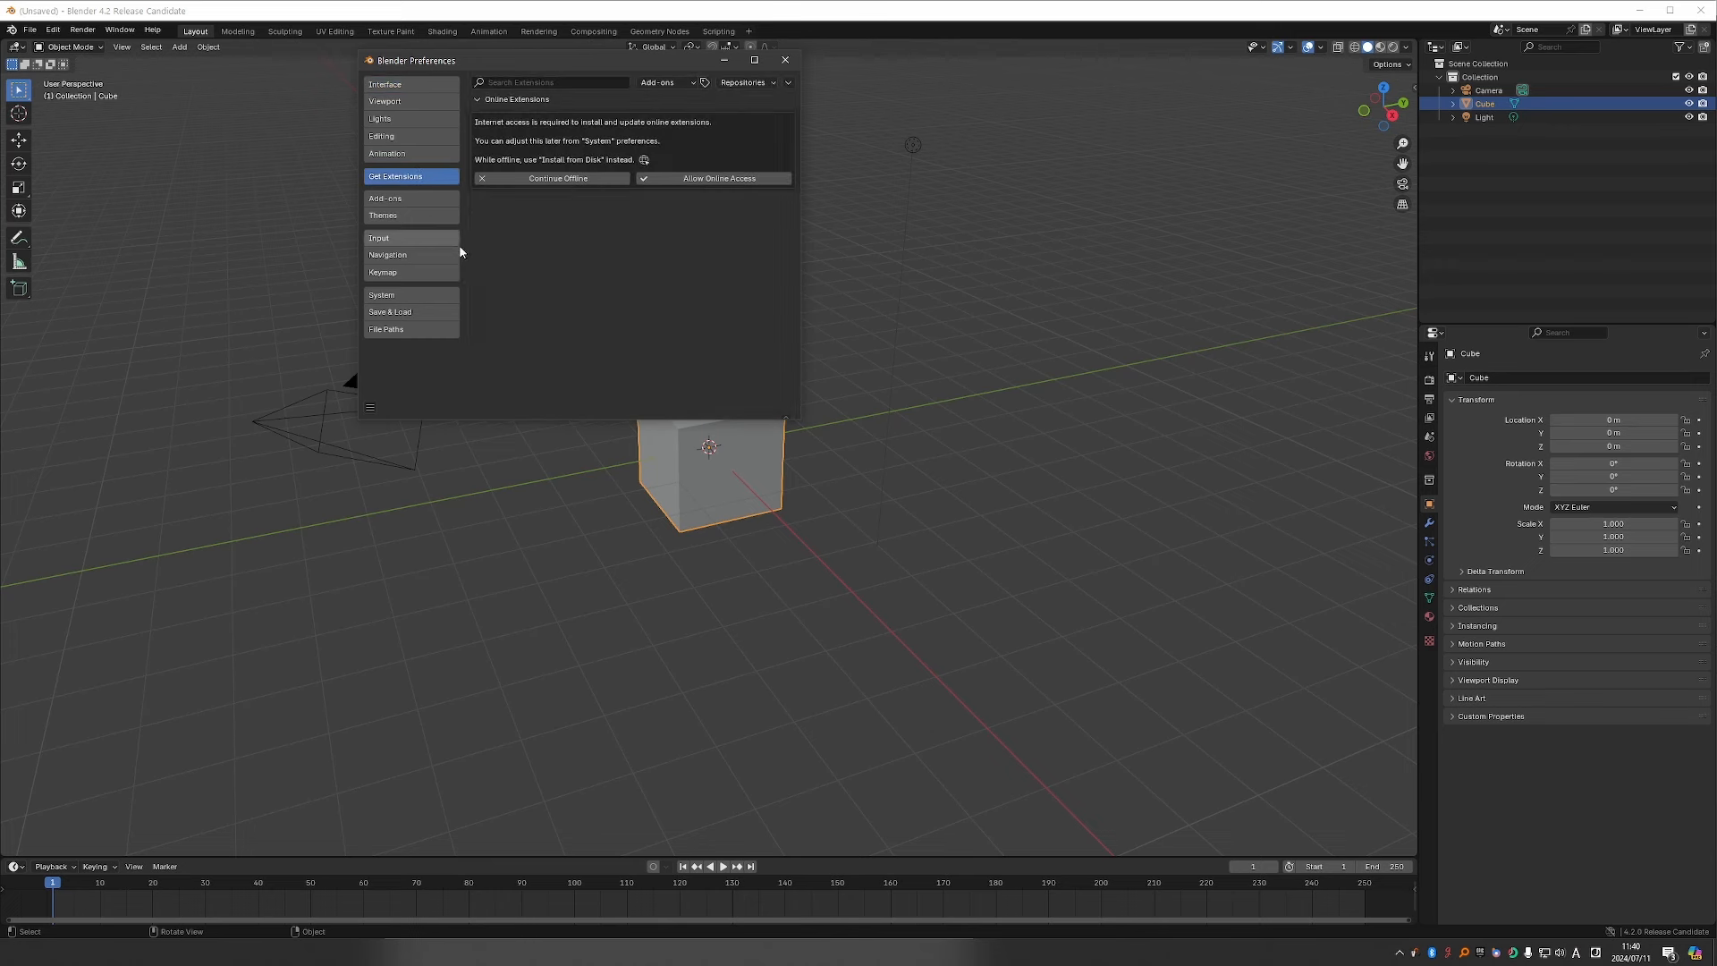
Install add-ons-legacy-bundle.zip from disk and clear the "3D Navigation" search filter in the installed add-ons list.
{"action": "left_click", "coordinate": [781, 89]}
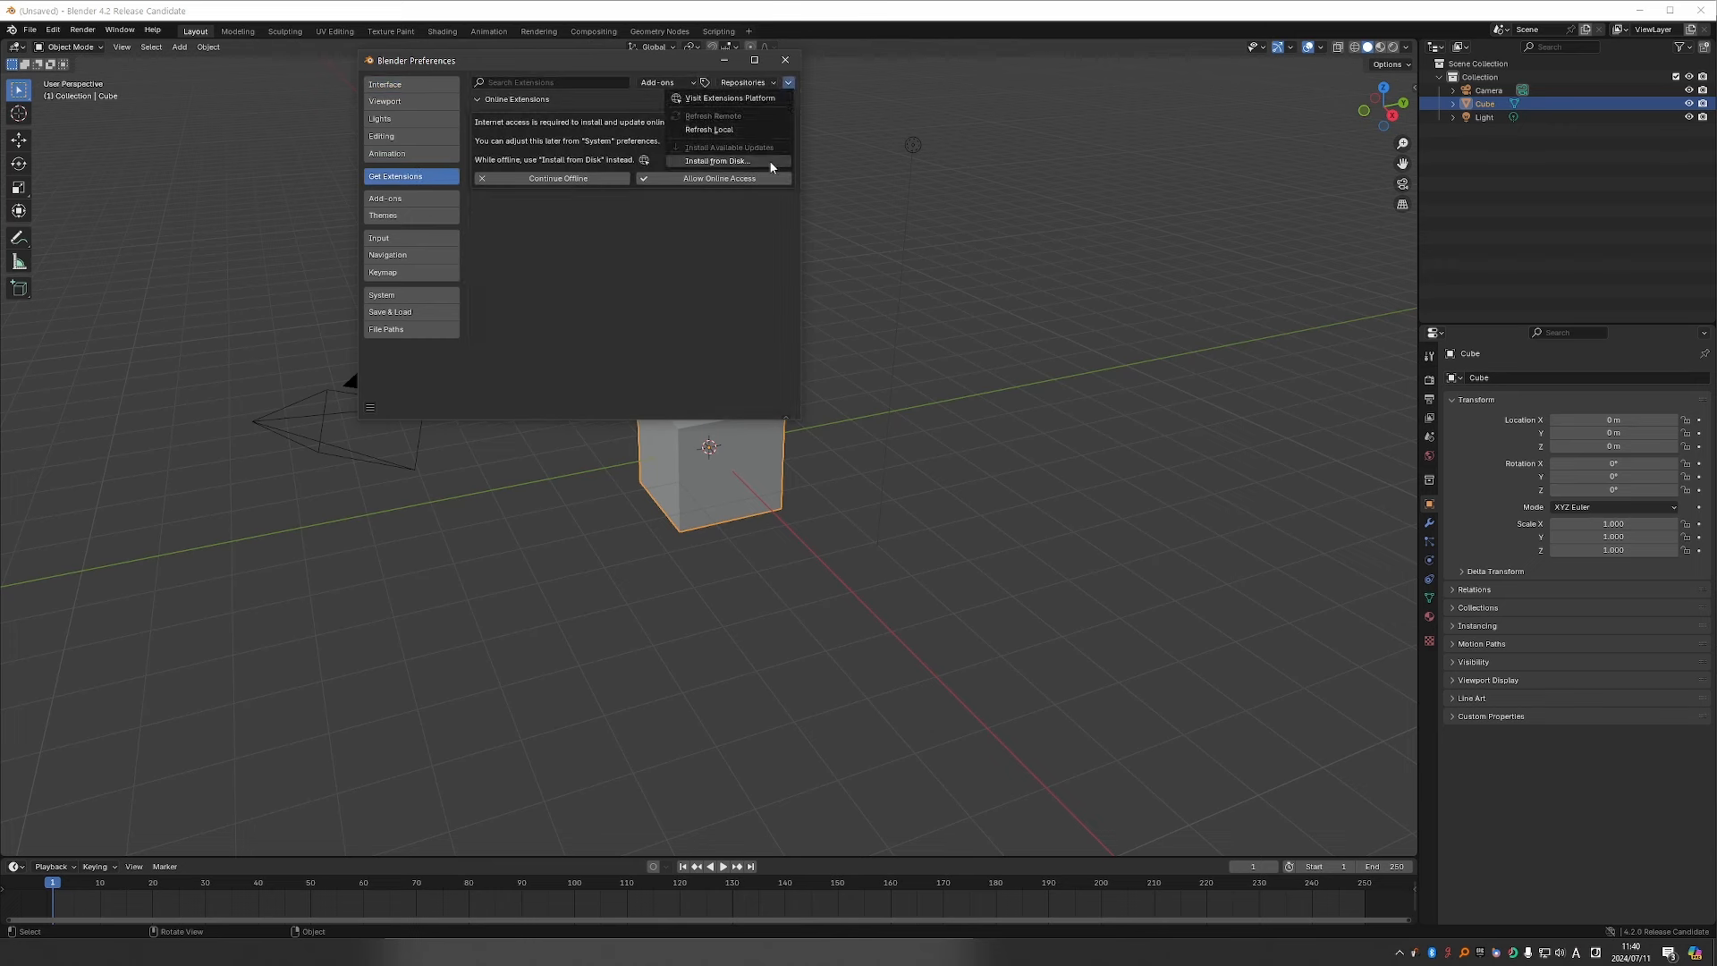
{"action": "left_click", "coordinate": [769, 159]}
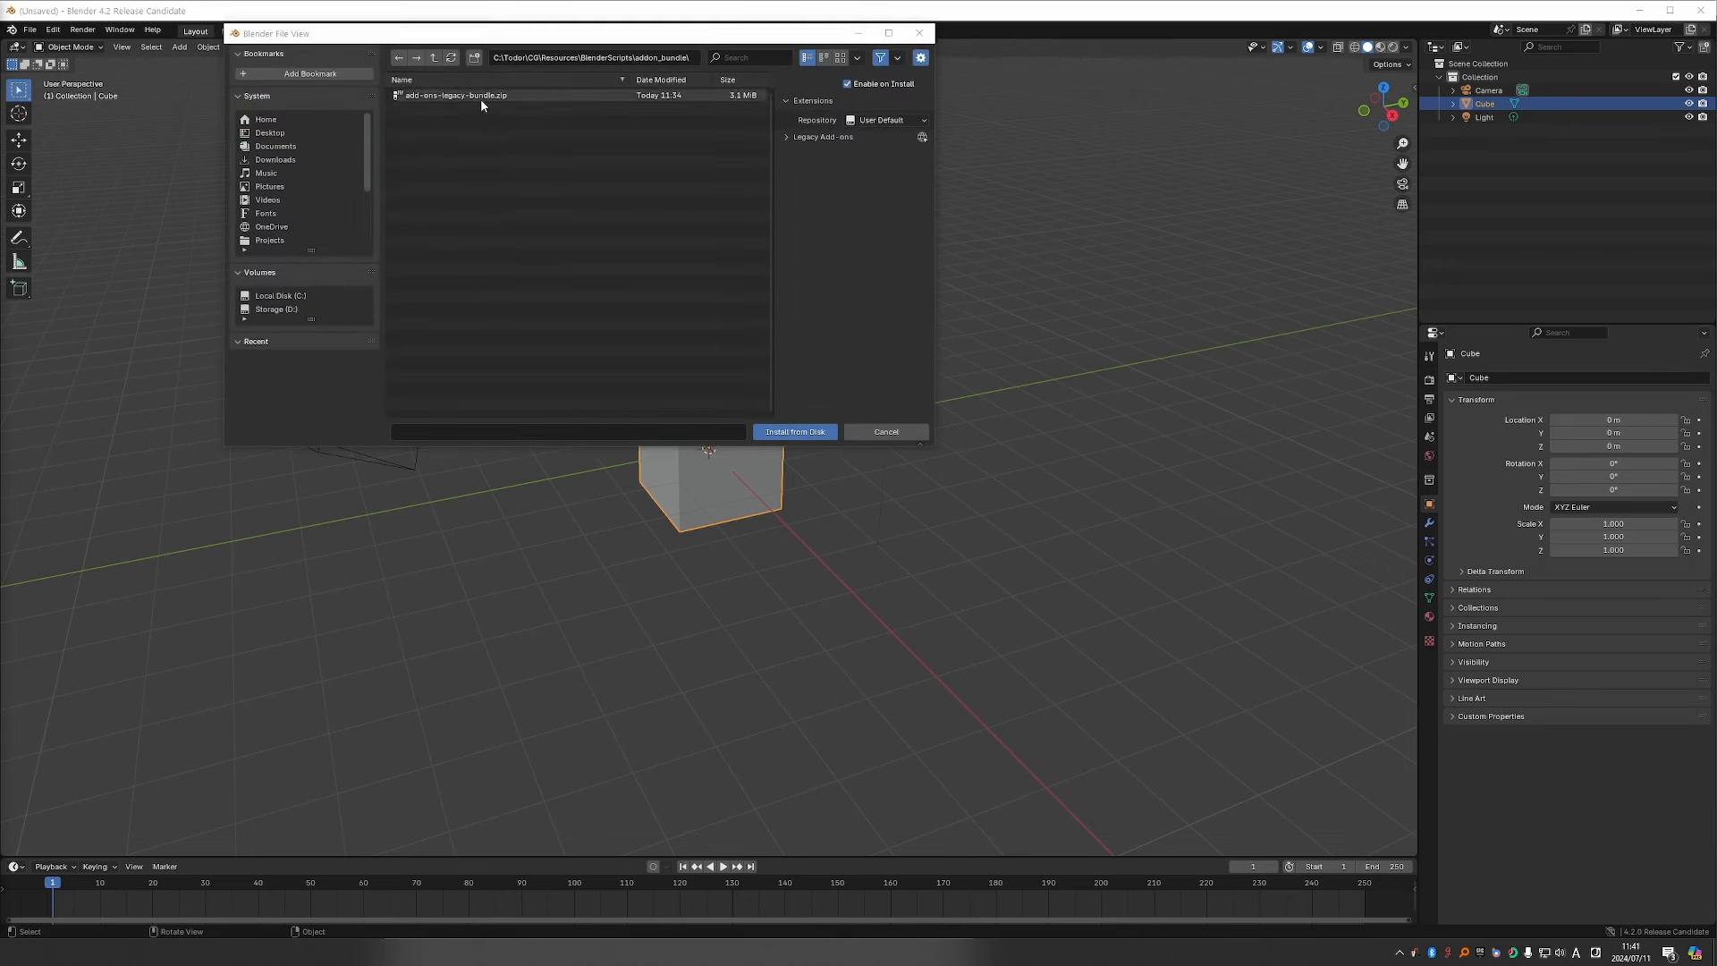
{"action": "left_click", "coordinate": [481, 97]}
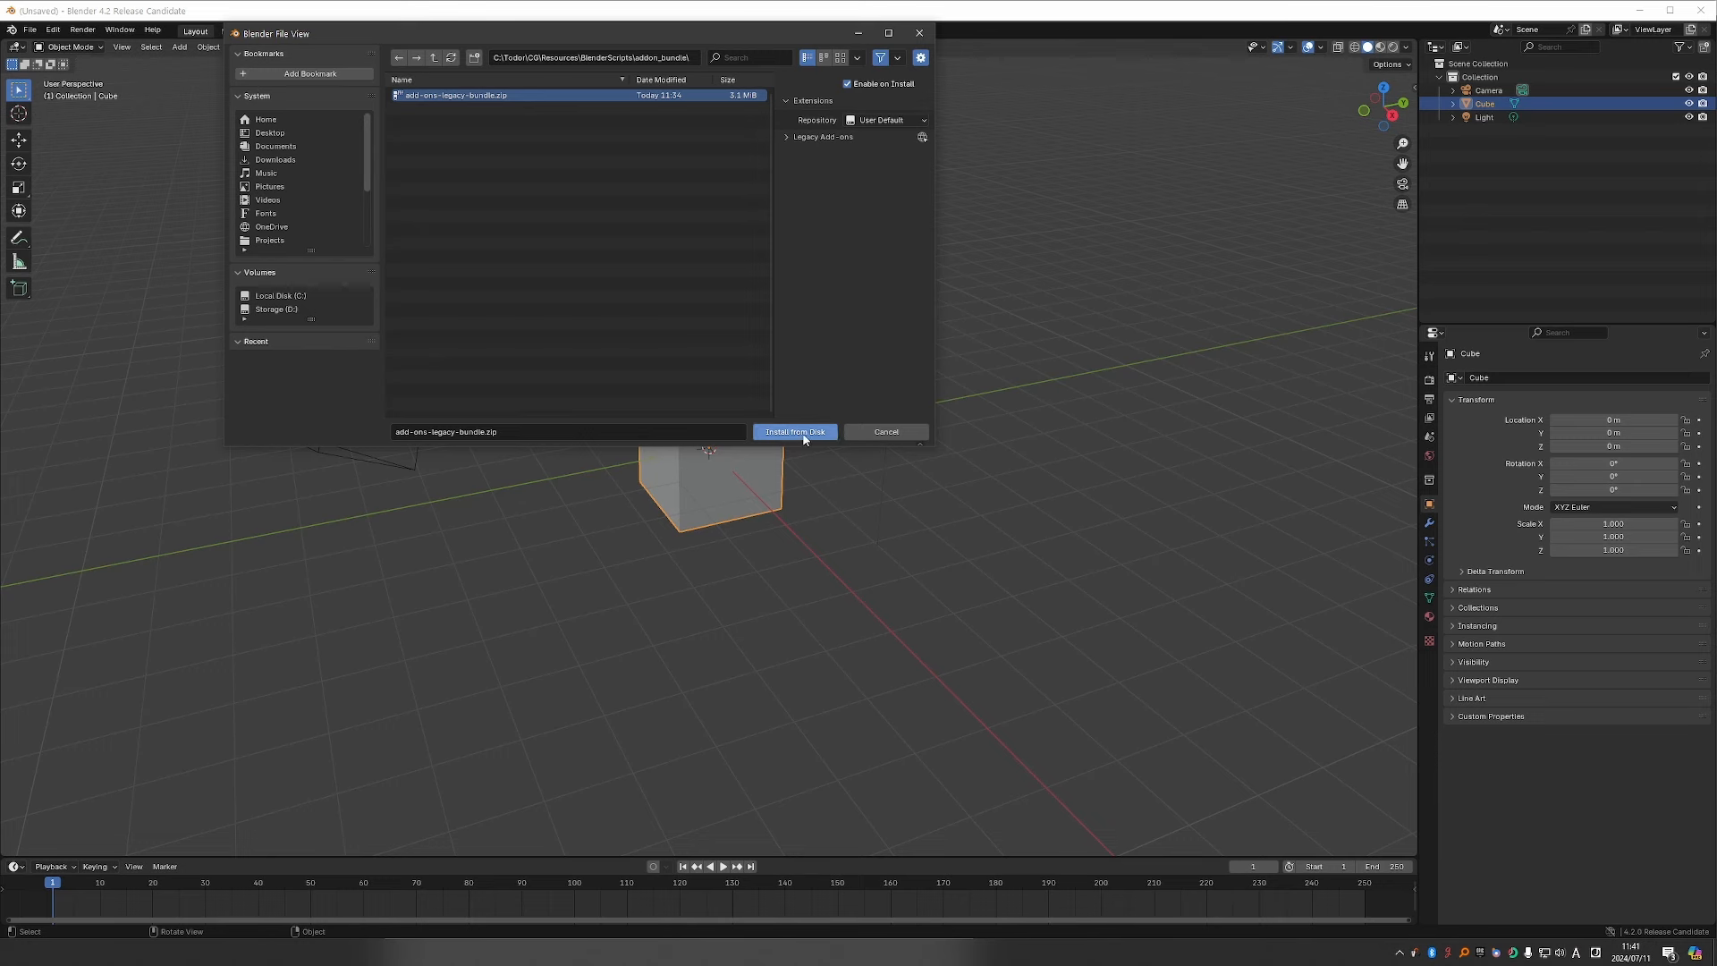
{"action": "left_click", "coordinate": [802, 433]}
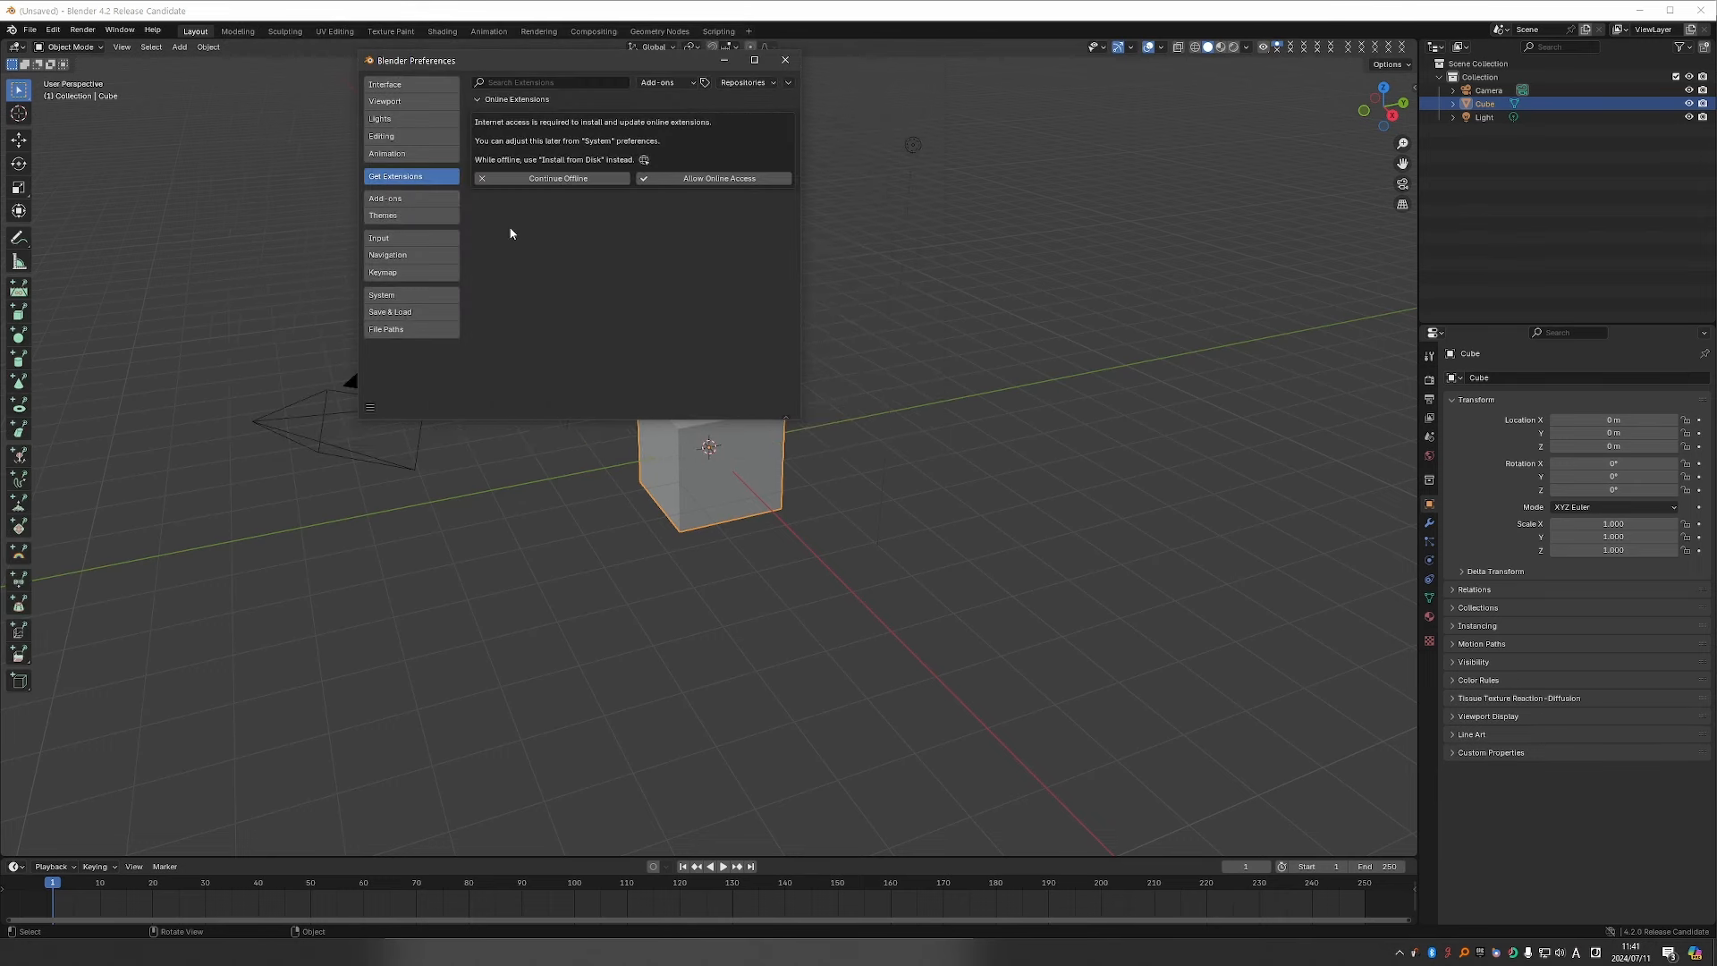
{"action": "left_click", "coordinate": [428, 202]}
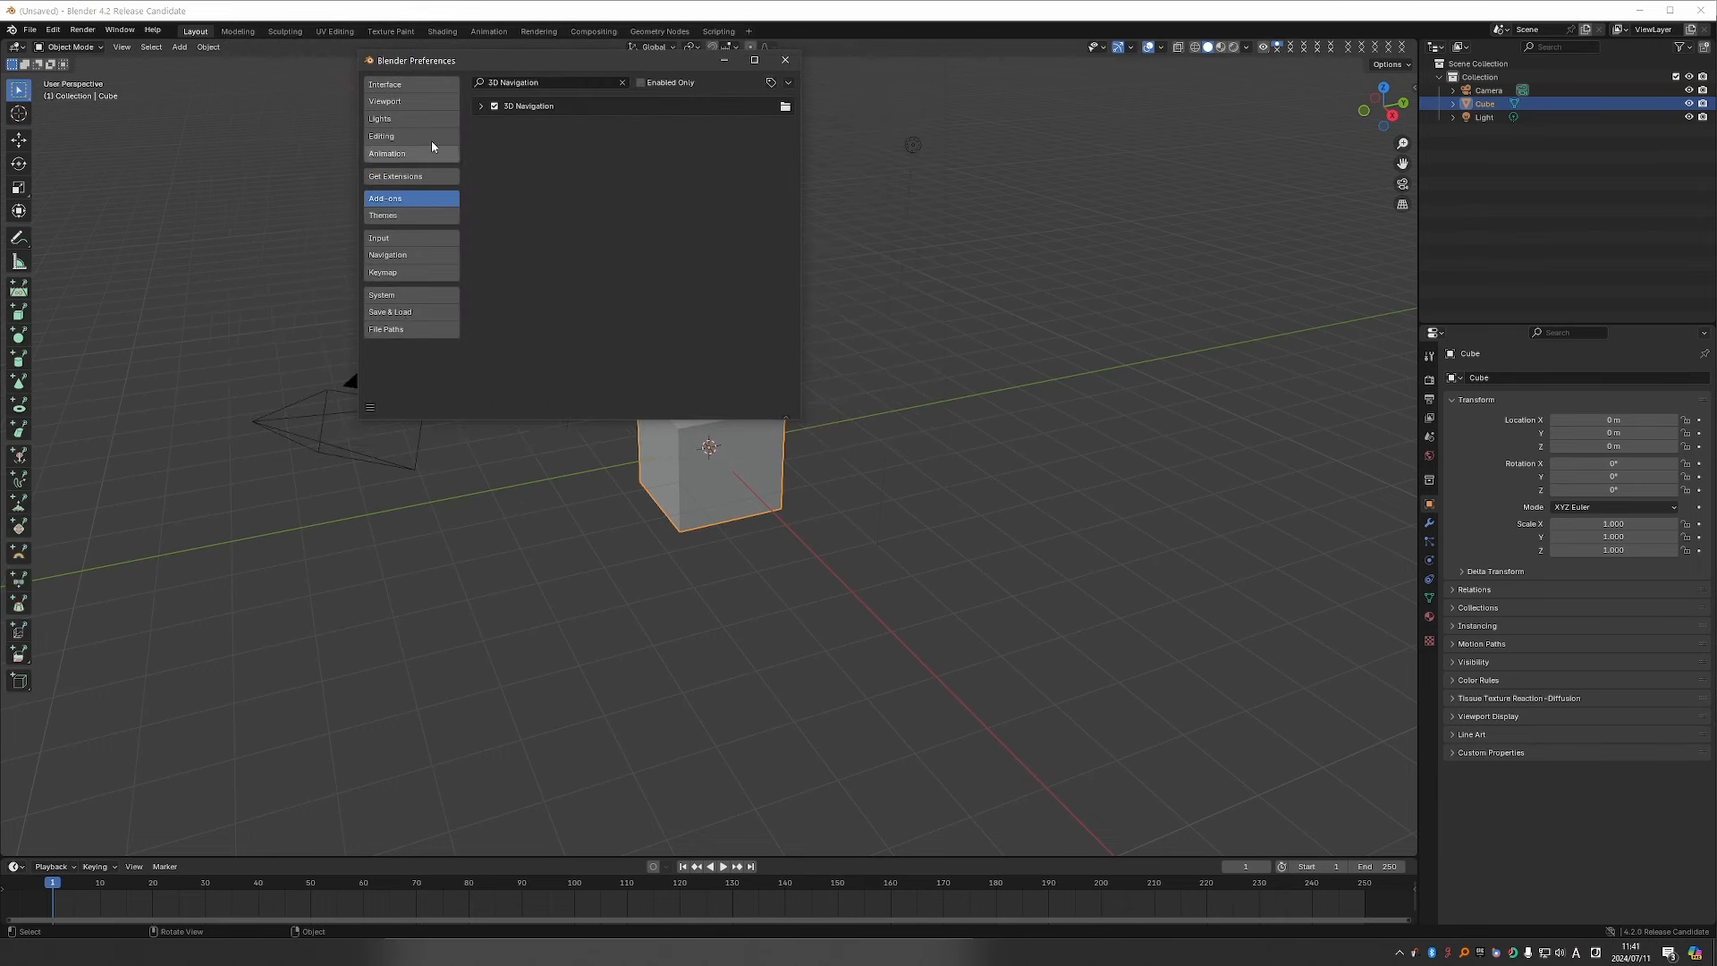
{"action": "left_click", "coordinate": [623, 82]}
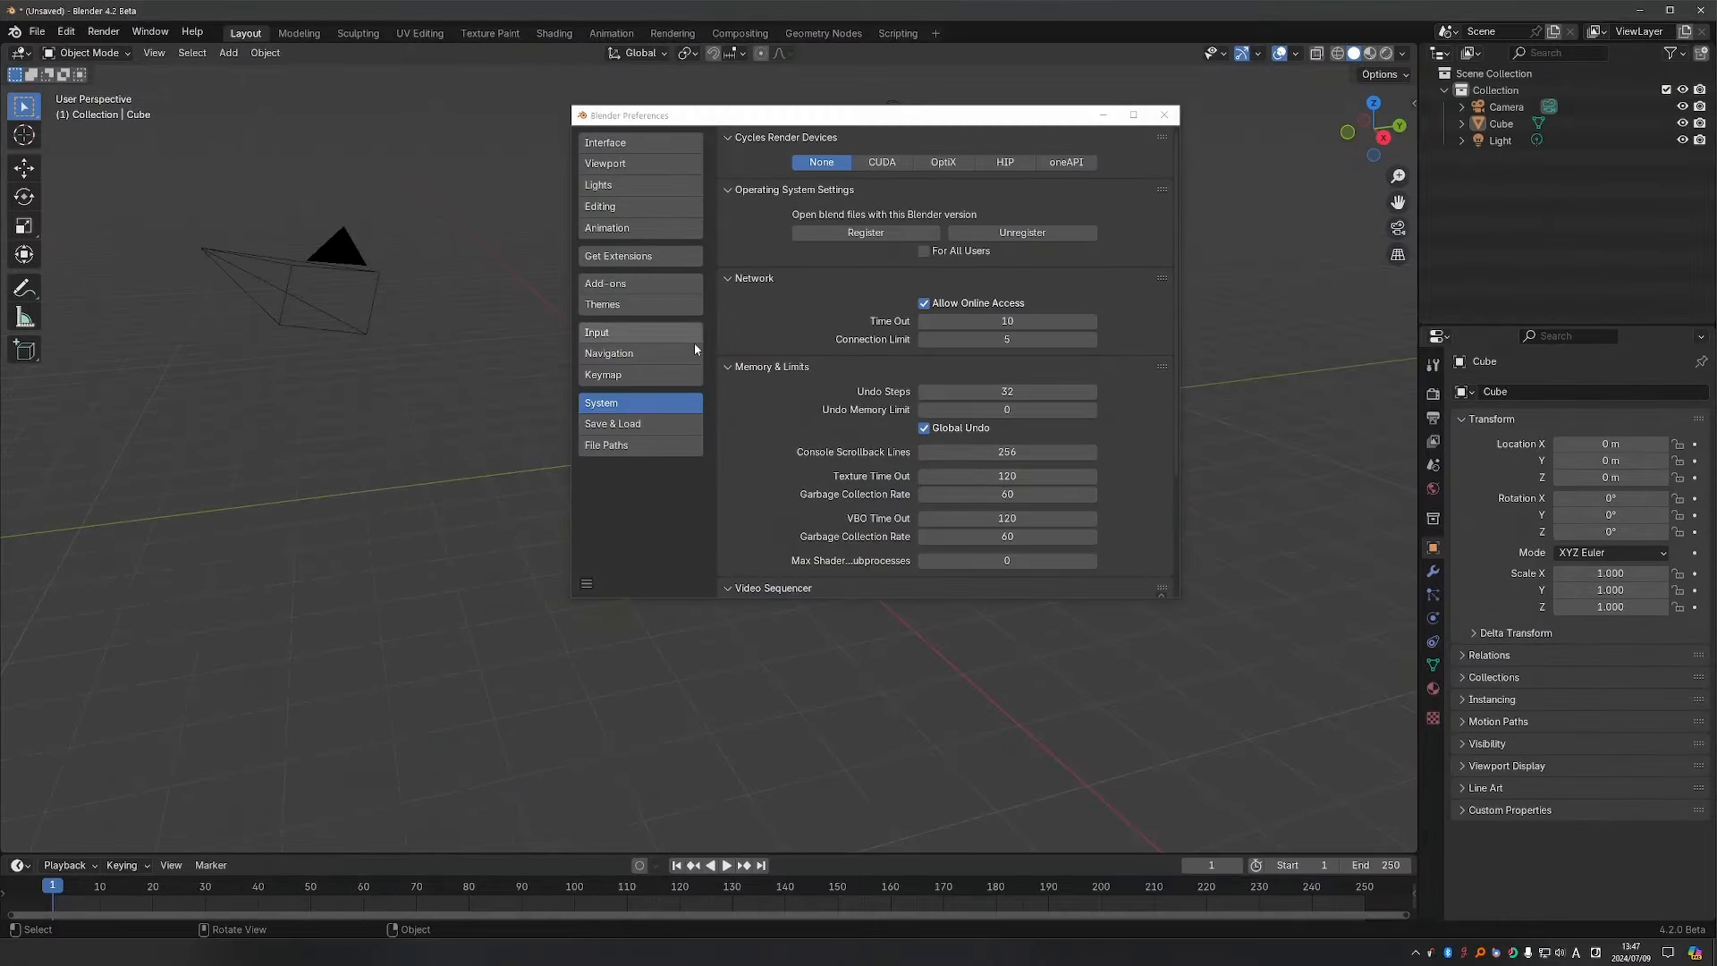
Filter the extensions in Get Extensions by Themes and install the Gold Pro theme.
{"action": "left_click", "coordinate": [666, 257]}
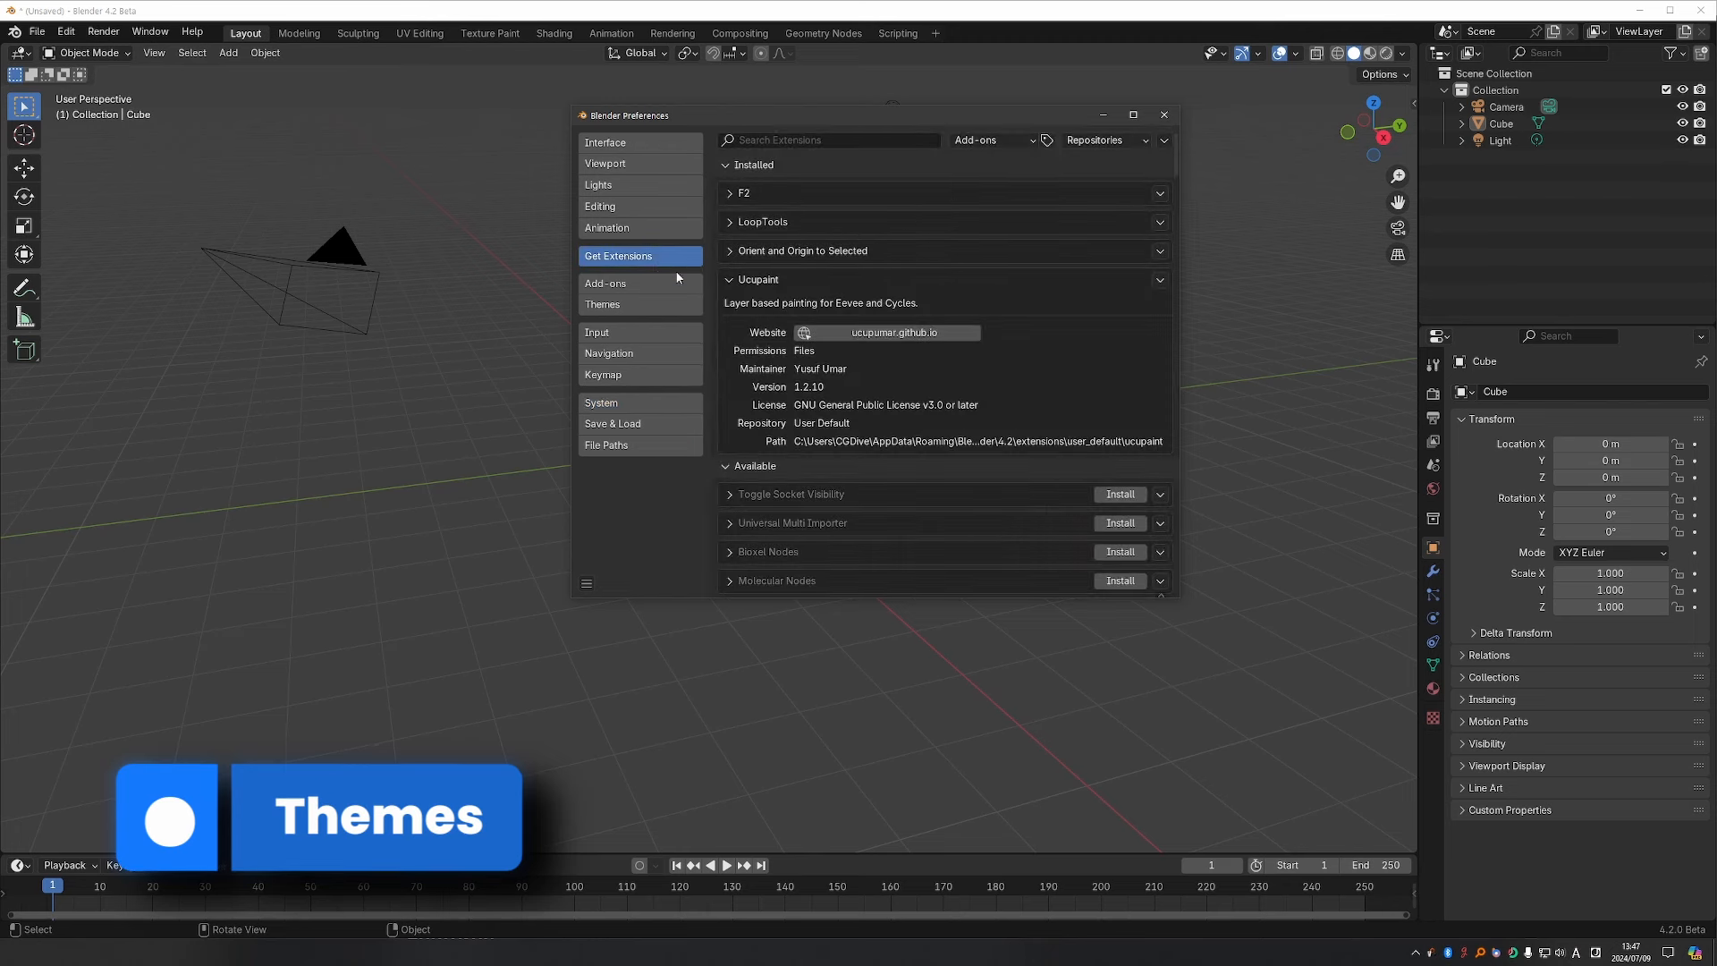
{"action": "left_click", "coordinate": [966, 143]}
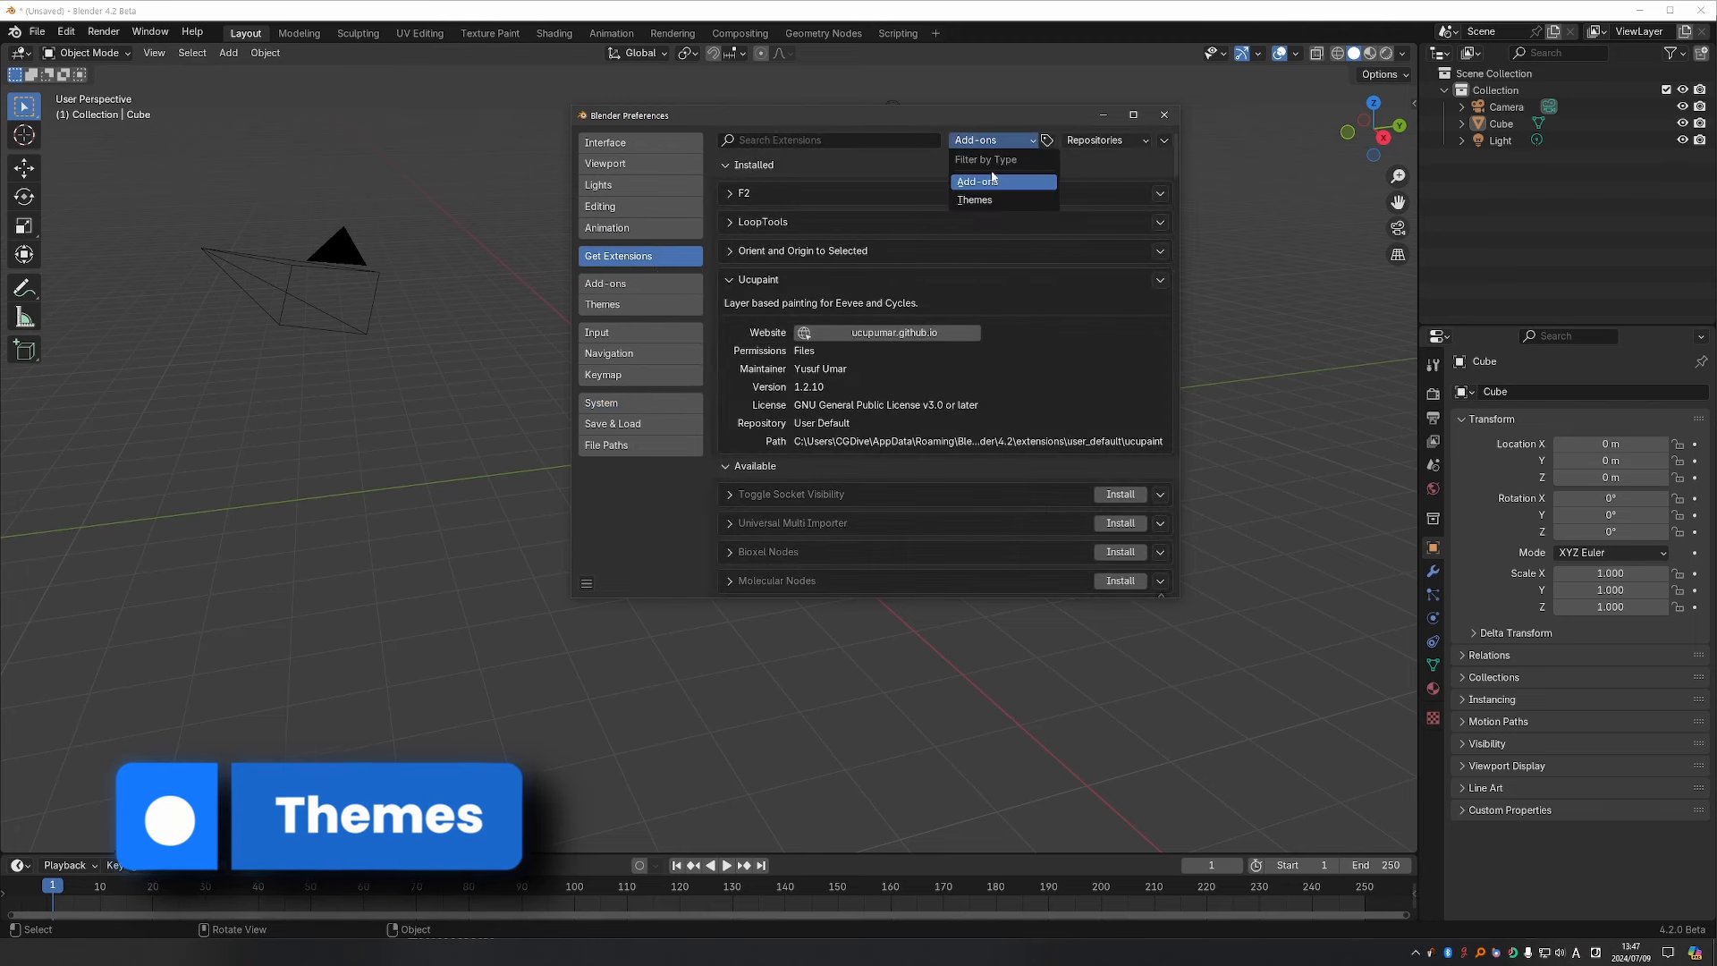
{"action": "left_click", "coordinate": [973, 179]}
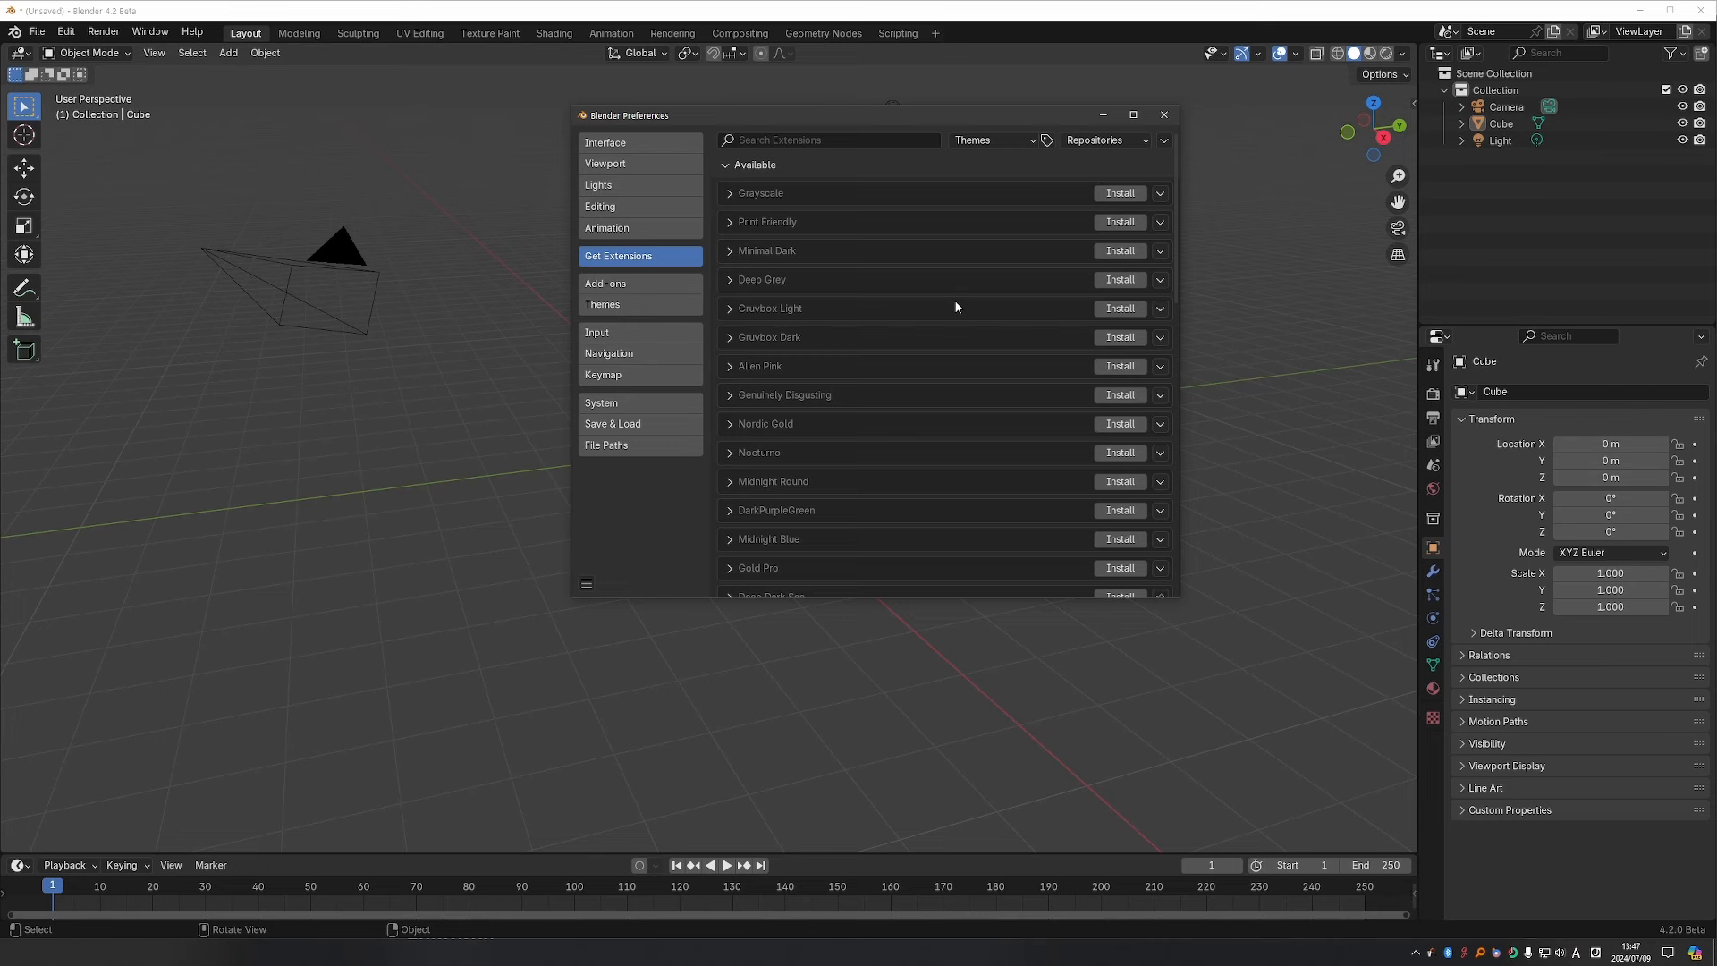
{"action": "left_click", "coordinate": [1121, 568]}
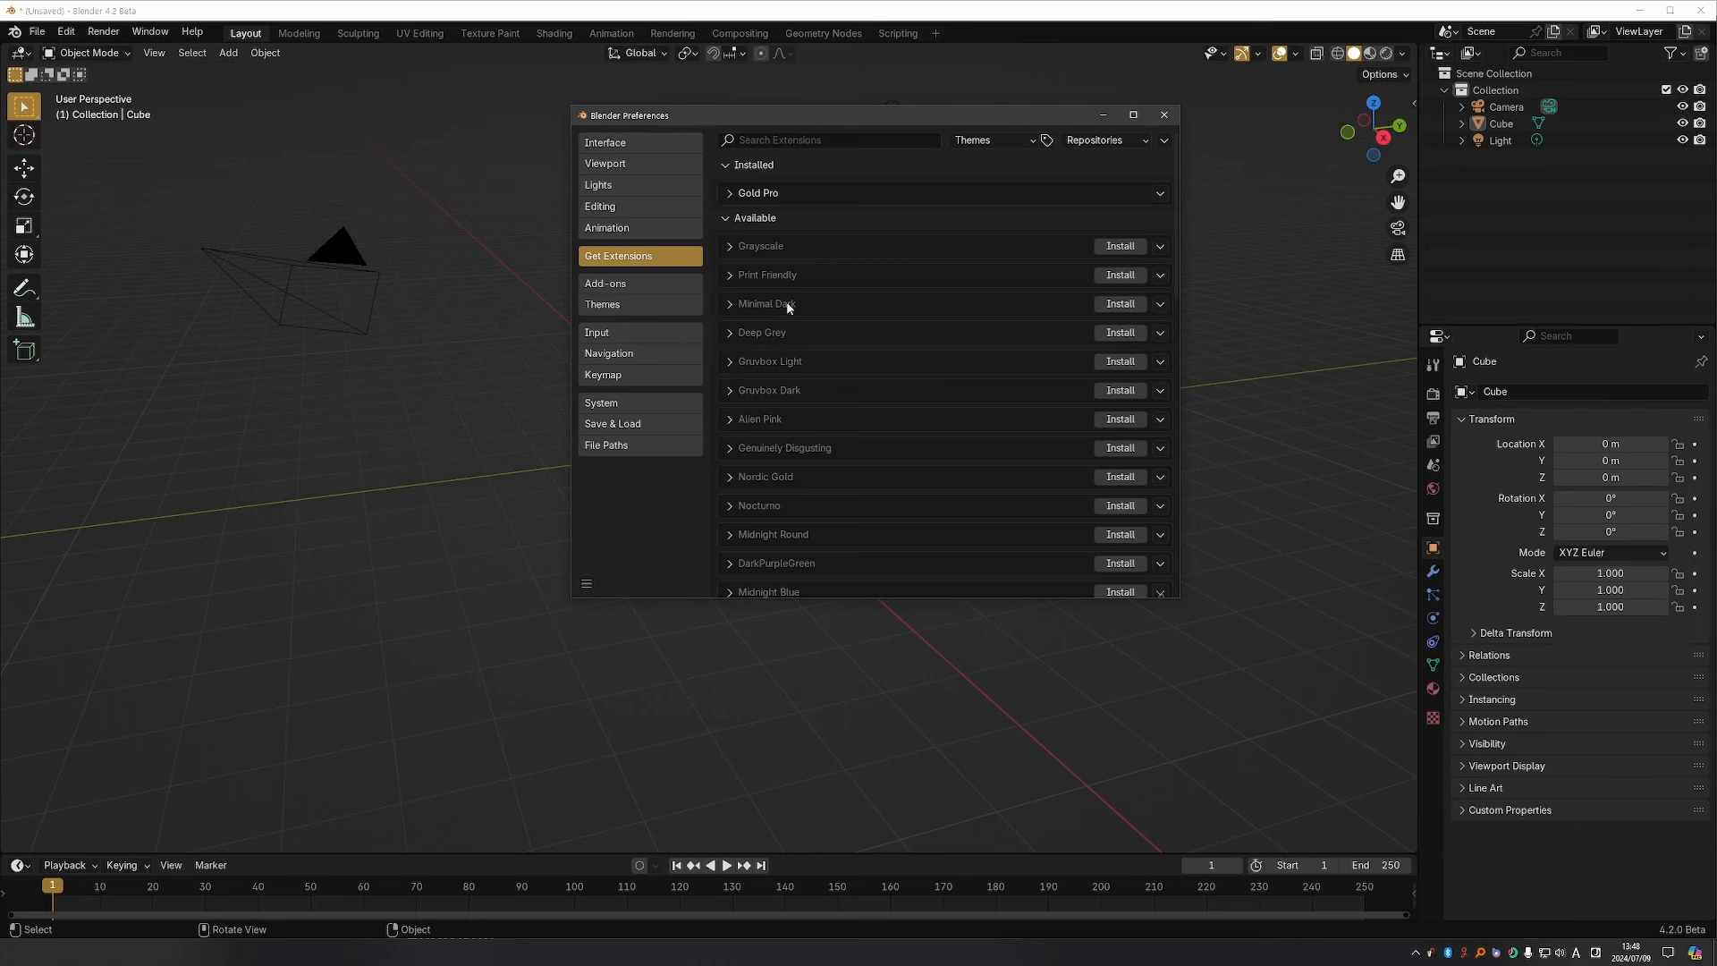
Switch the active theme from Gold Pro back to Blender Dark in the Themes preferences.
{"action": "left_click", "coordinate": [676, 304]}
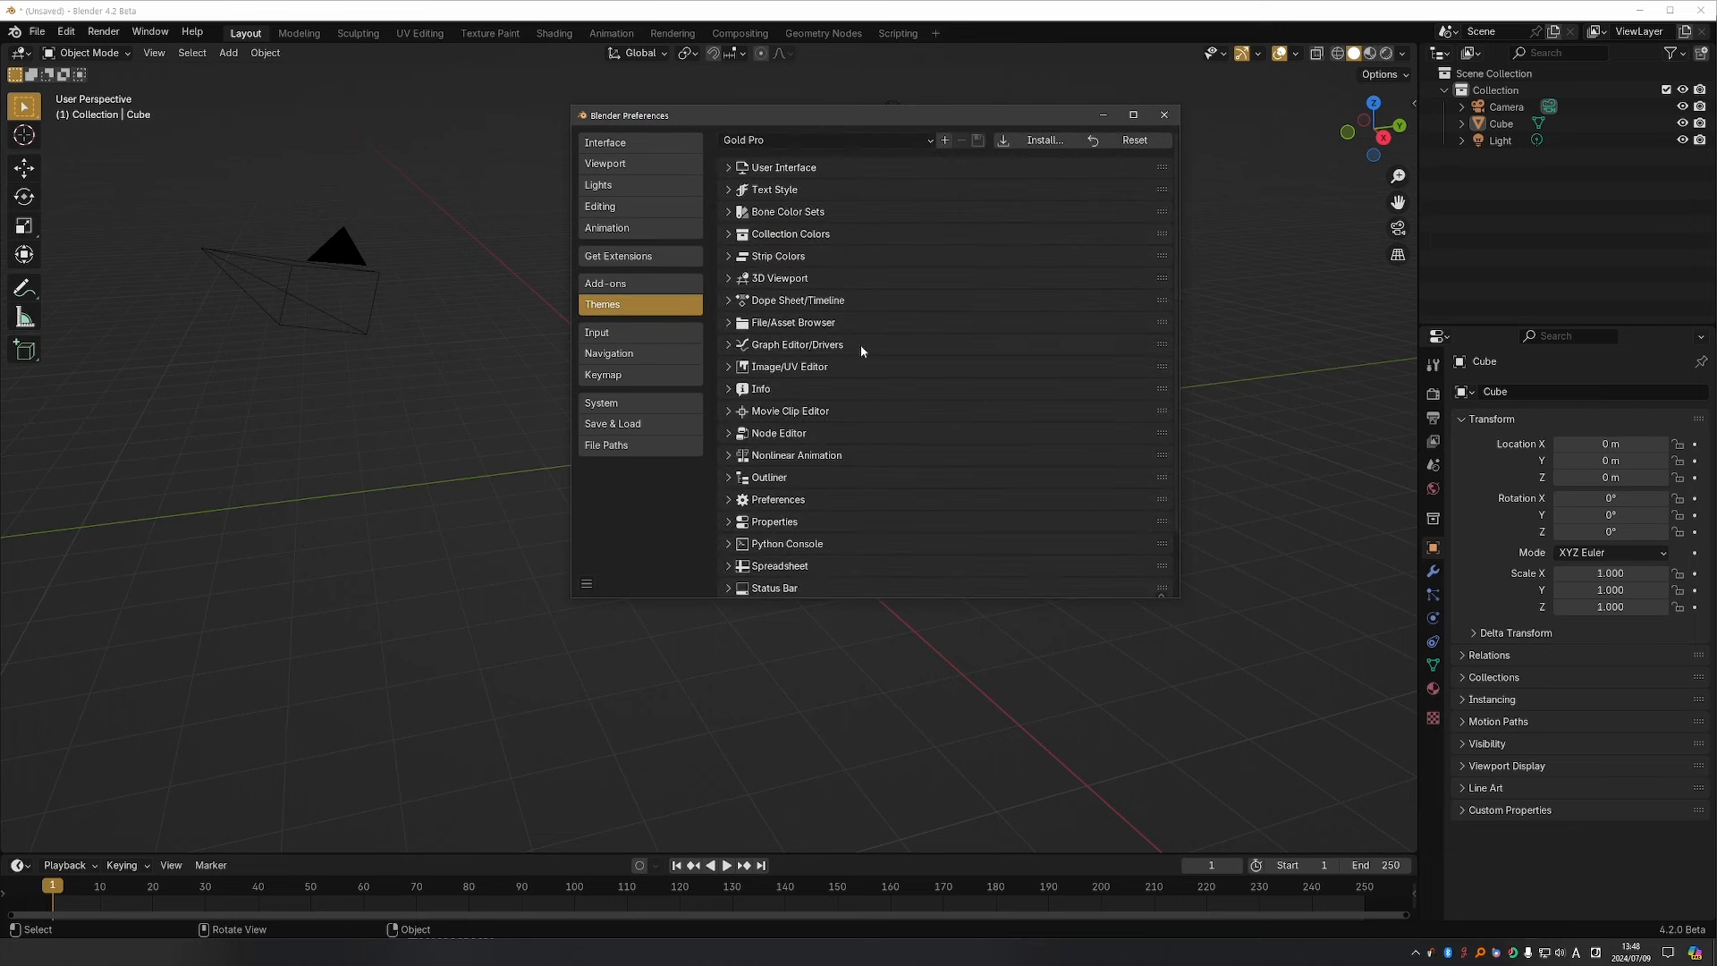
{"action": "left_click", "coordinate": [823, 142]}
{"action": "left_click", "coordinate": [791, 166]}
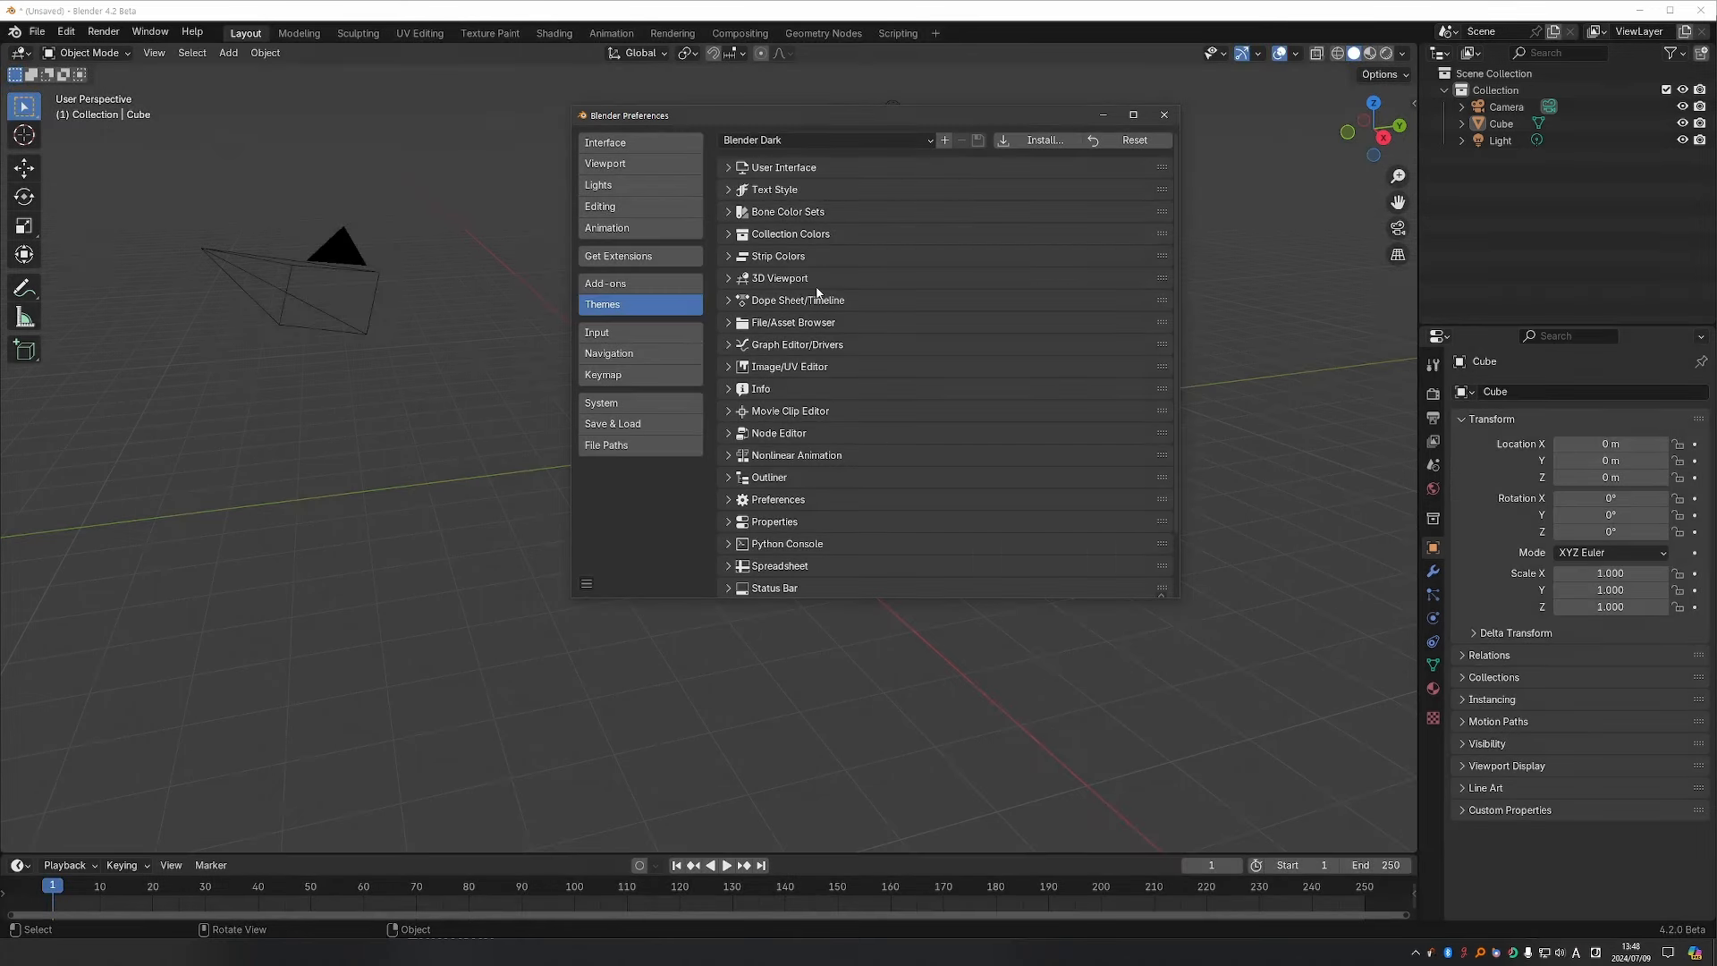
Switch to the Blender Extensions website in the browser, browse its themes and open the Midnight Blue page.
{"action": "left_click", "coordinate": [660, 257]}
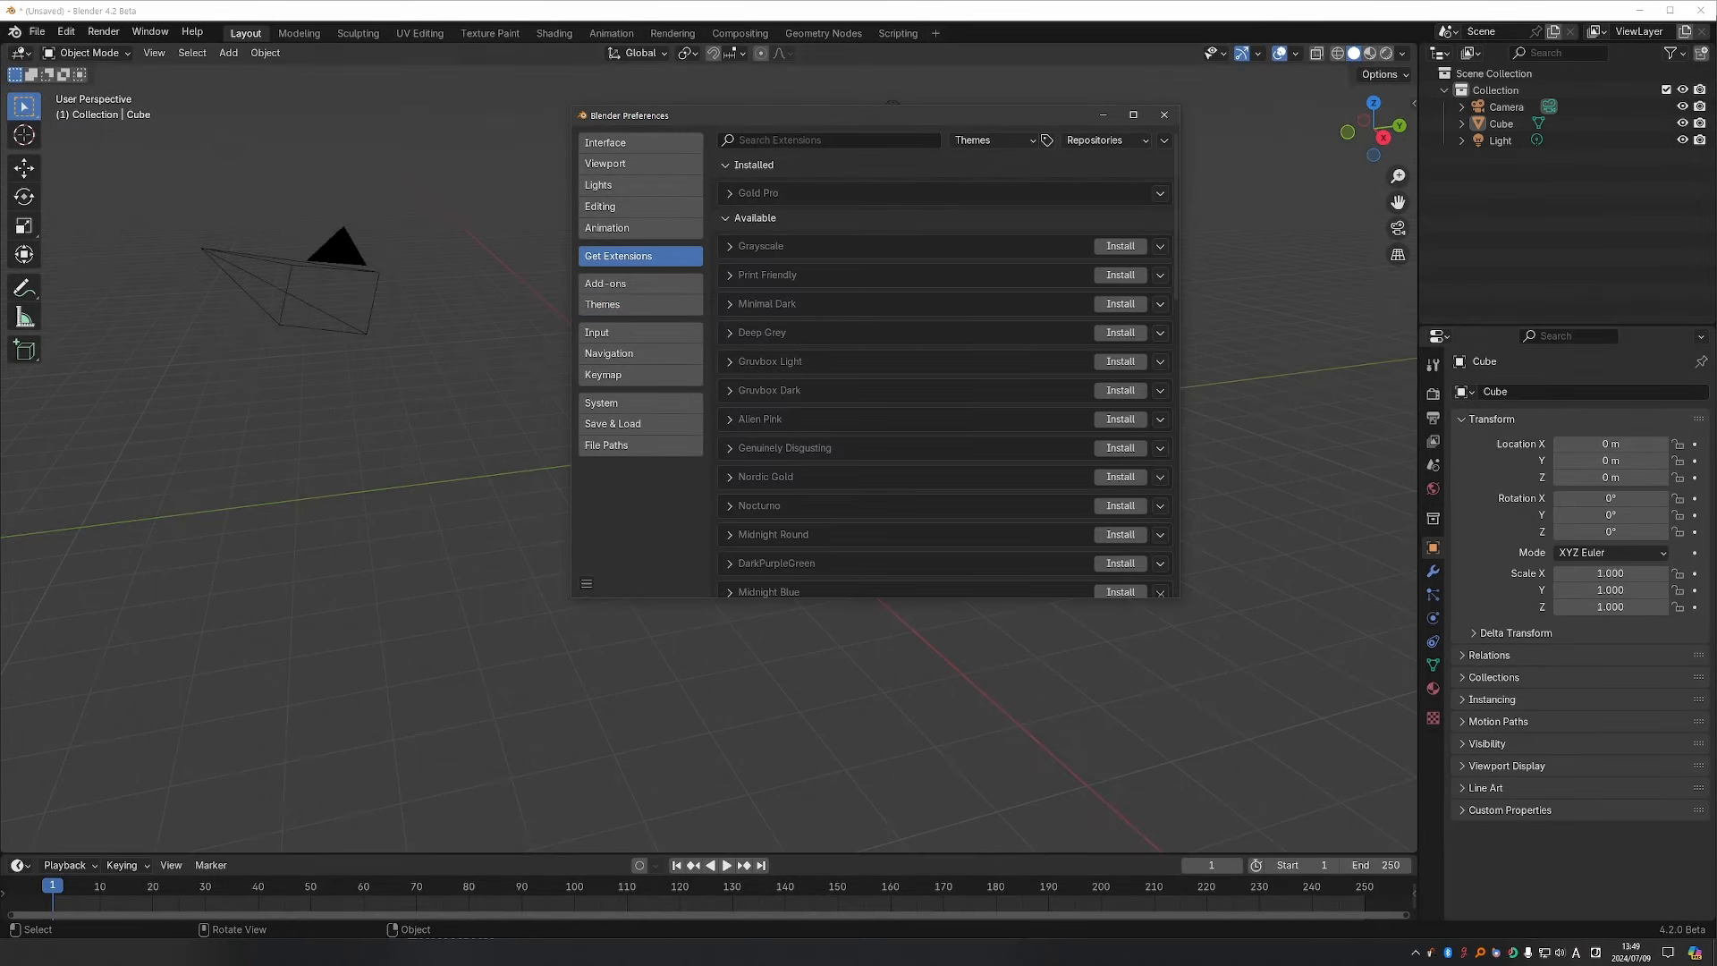
{"action": "left_click", "coordinate": [452, 952]}
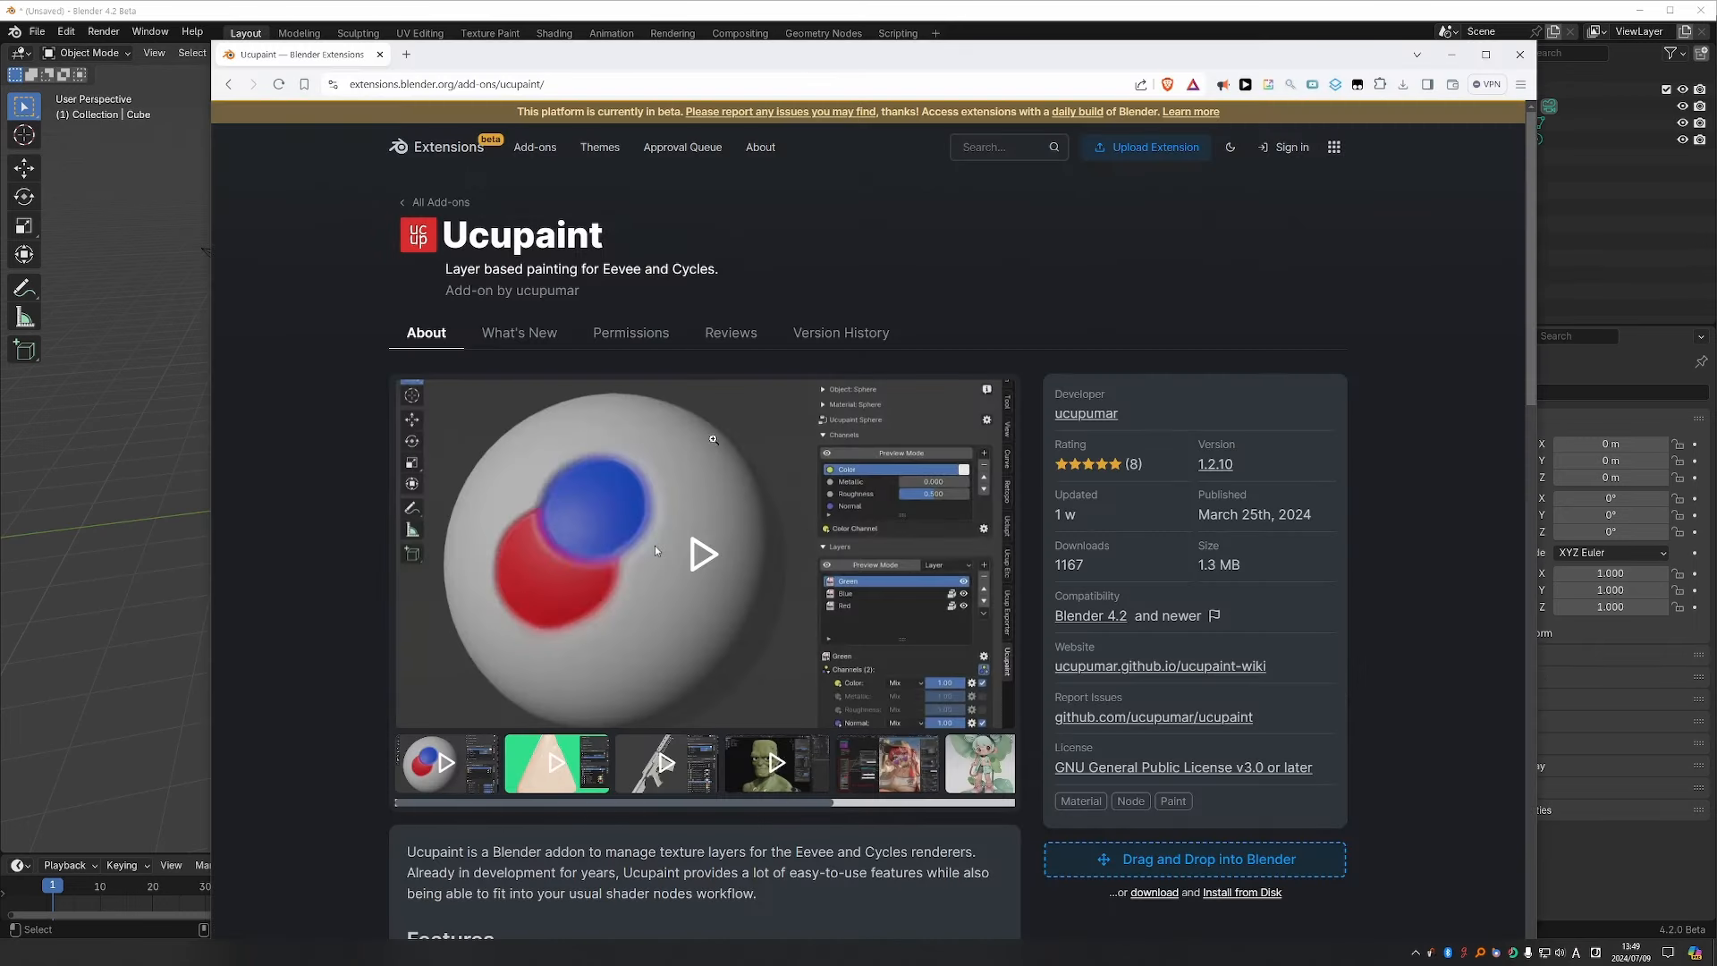
{"action": "left_click", "coordinate": [601, 149]}
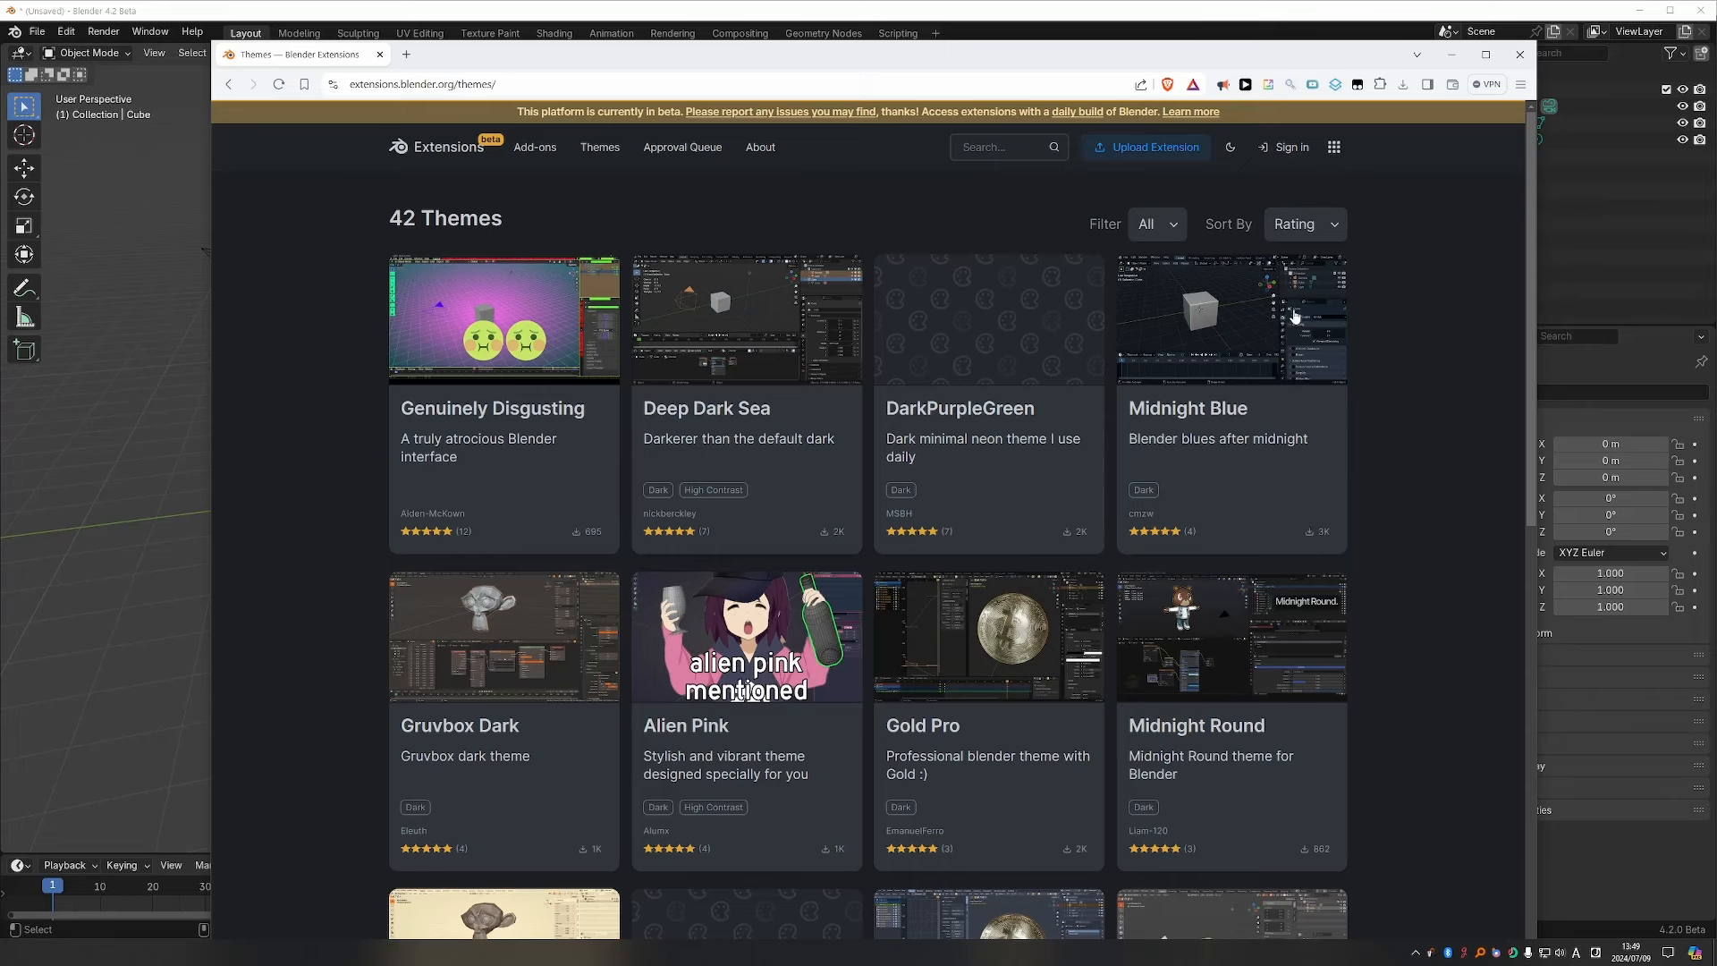
{"action": "scroll", "coordinate": [1113, 407], "scroll_direction": "down", "scroll_amount": 3}
{"action": "scroll", "coordinate": [1119, 417], "scroll_direction": "up", "scroll_amount": 3}
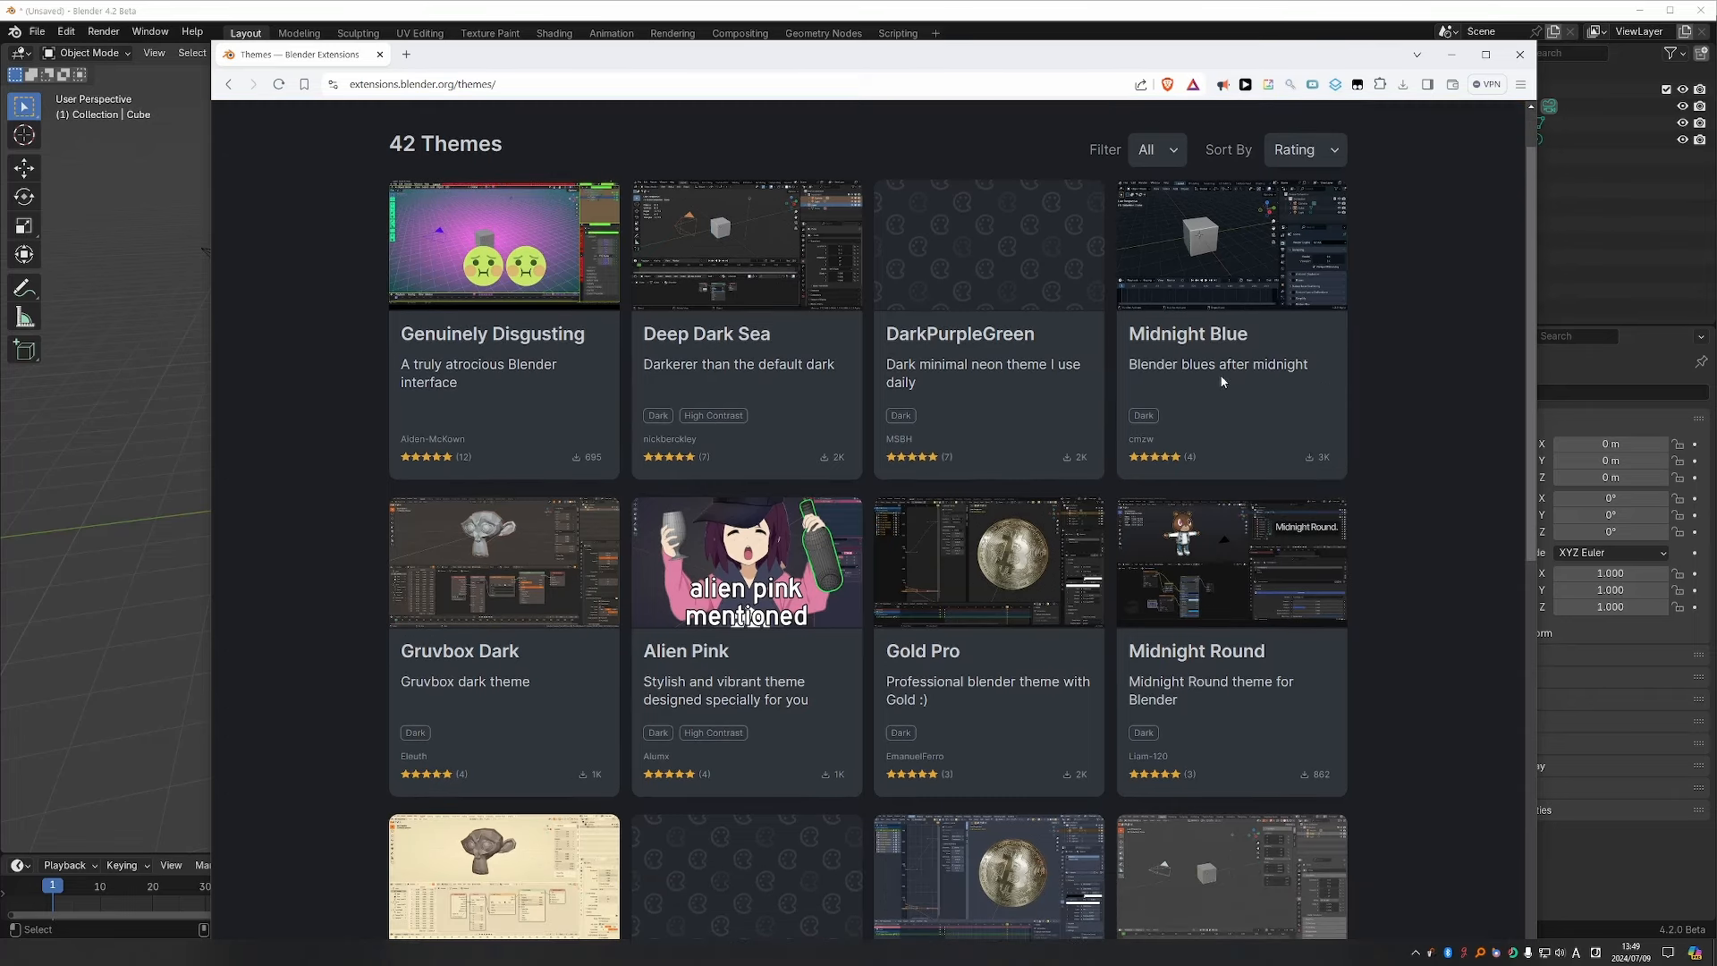
{"action": "left_click", "coordinate": [1207, 475]}
Drop the Midnight Blue theme from its web page into Blender and install it with Set Current Theme enabled.
{"action": "left_click", "coordinate": [1187, 860]}
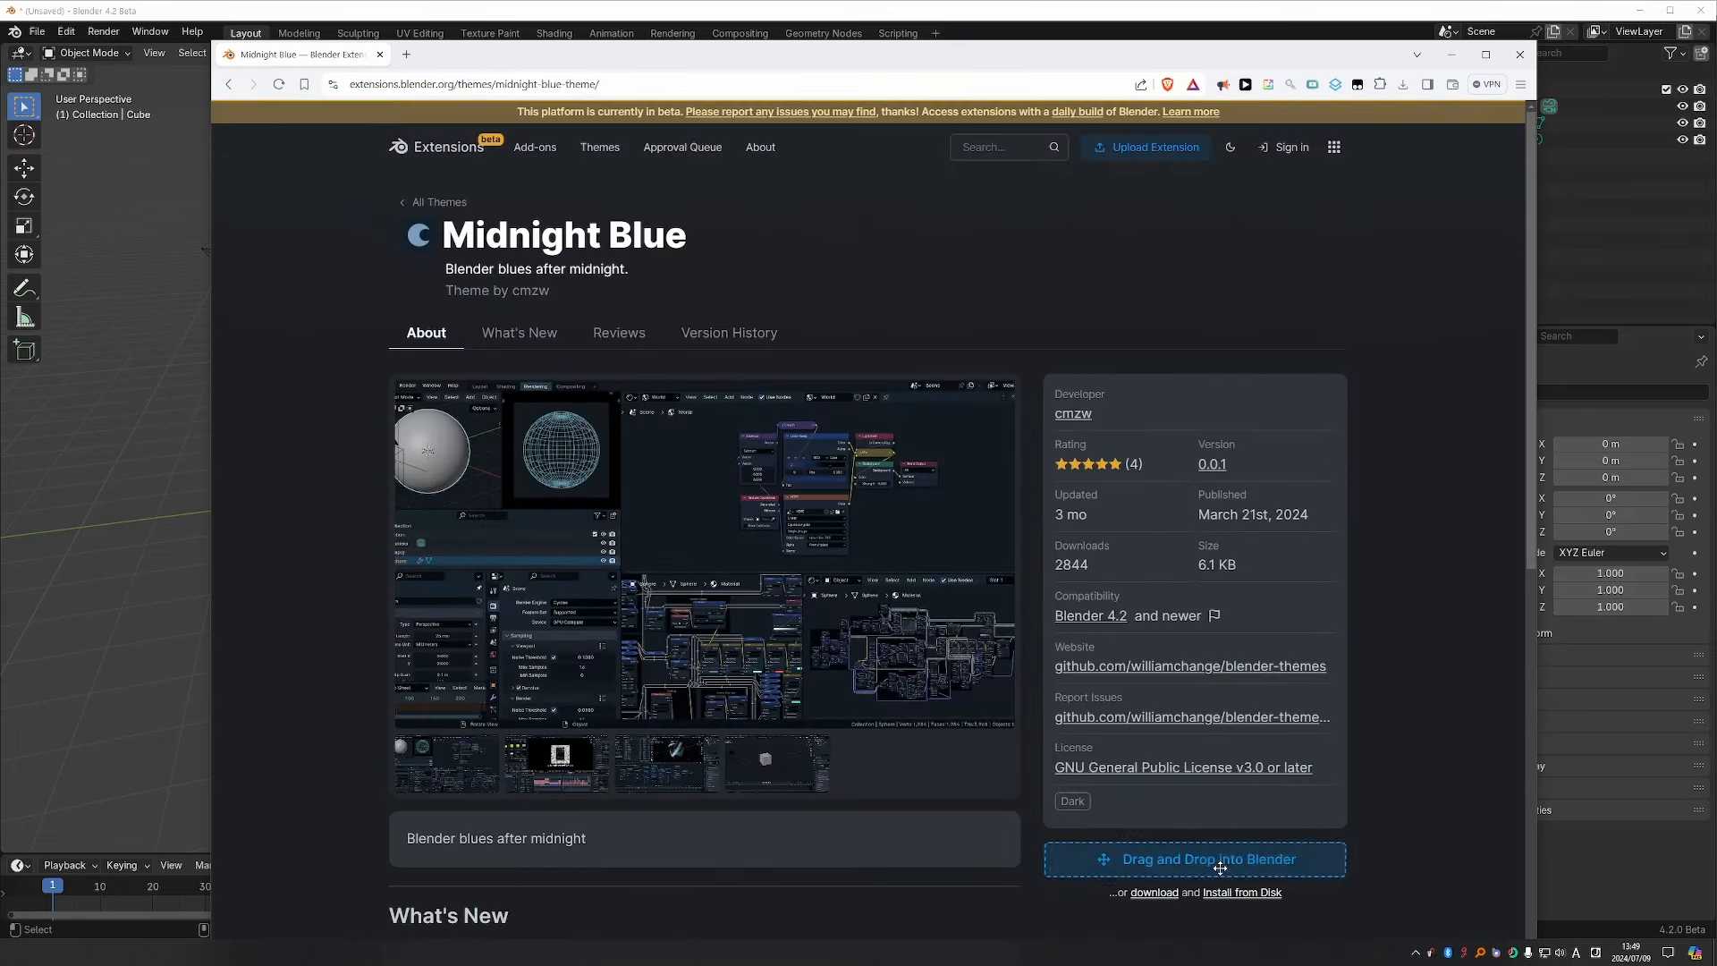
{"action": "left_click_drag", "start_coordinate": [1225, 856], "coordinate": [139, 631]}
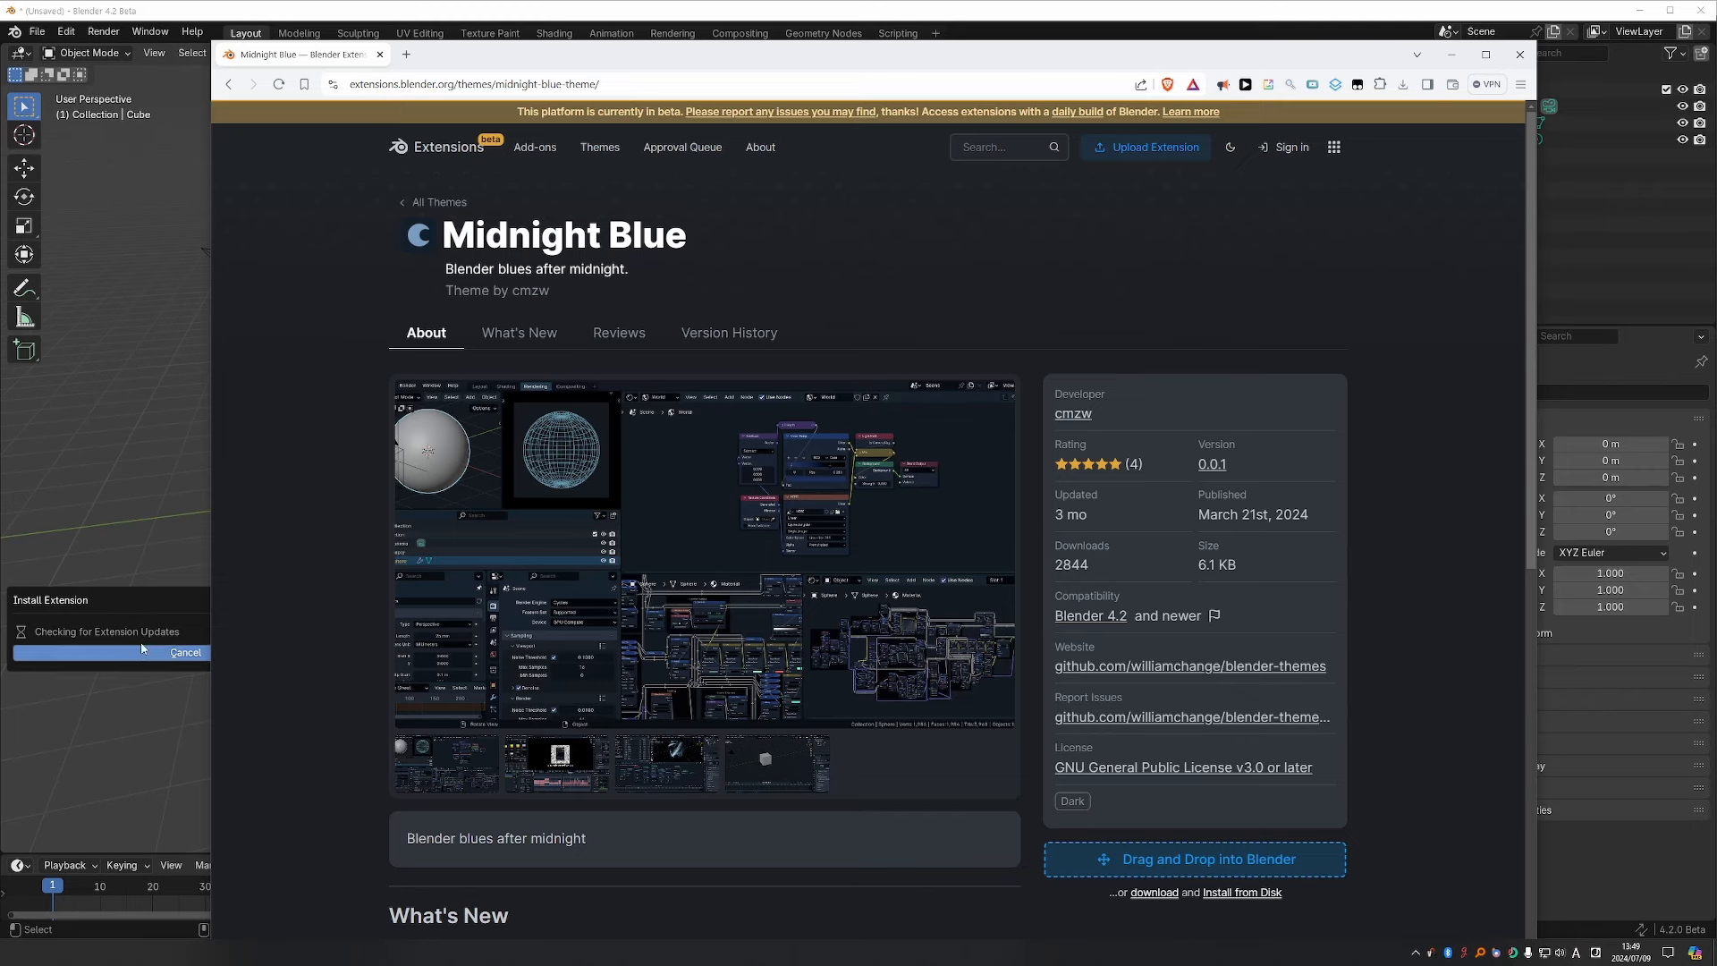
{"action": "left_click", "coordinate": [189, 615]}
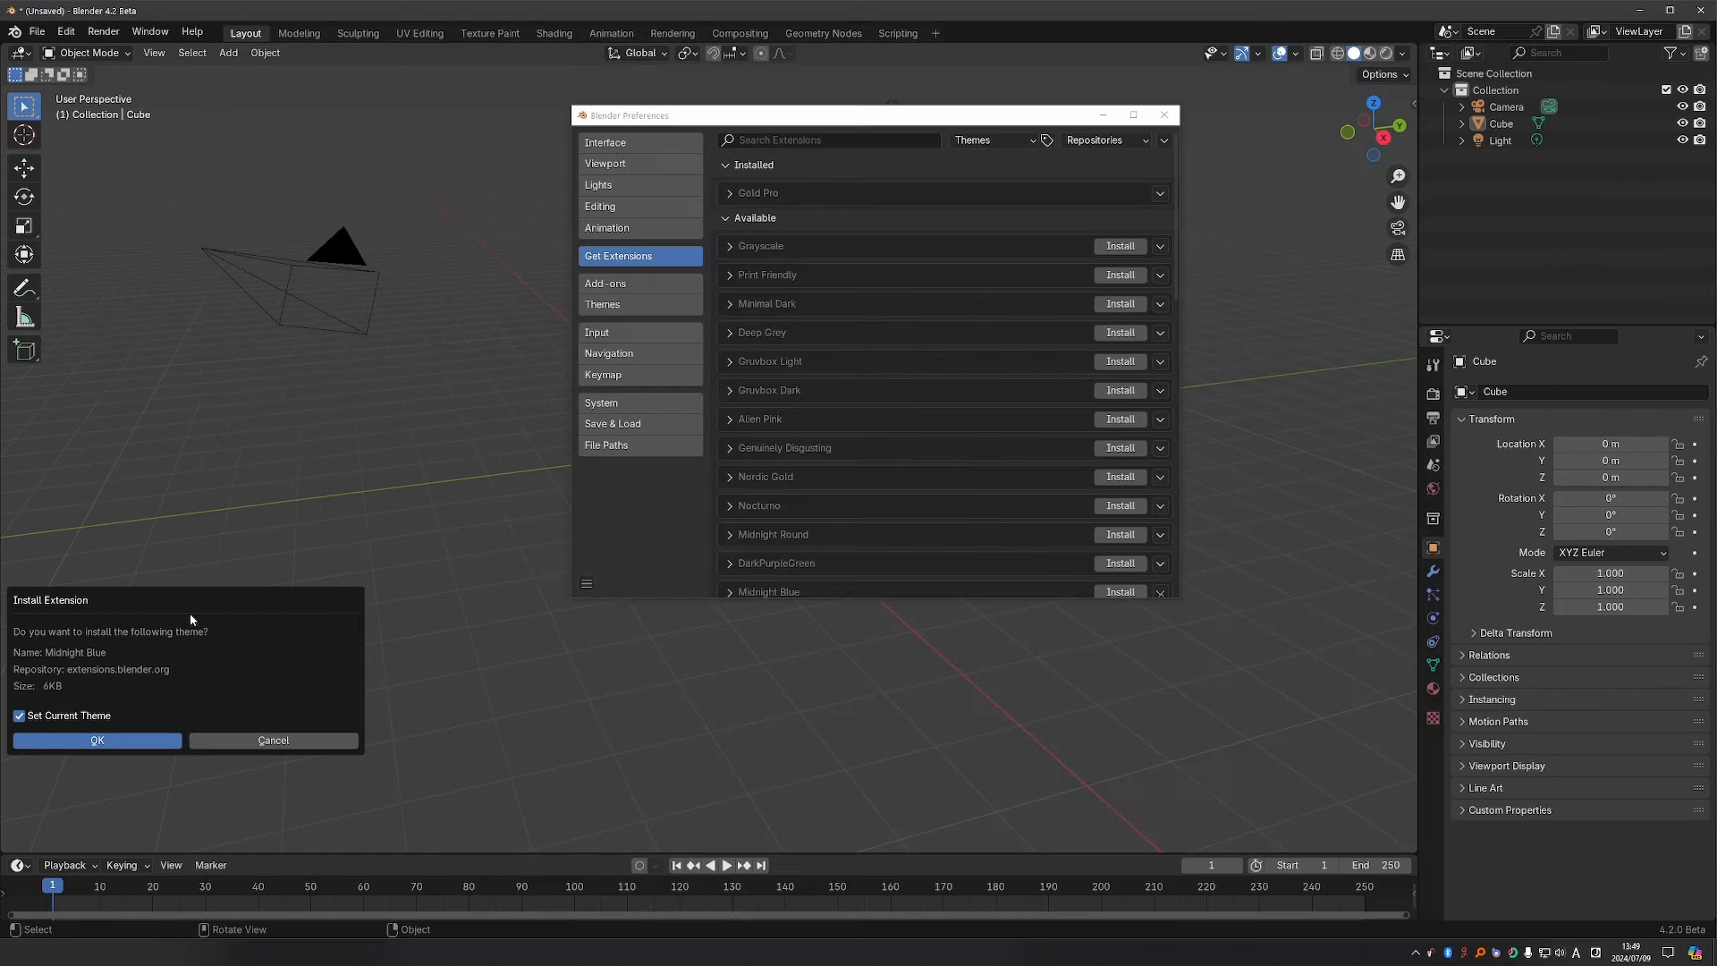
{"action": "left_click", "coordinate": [134, 740]}
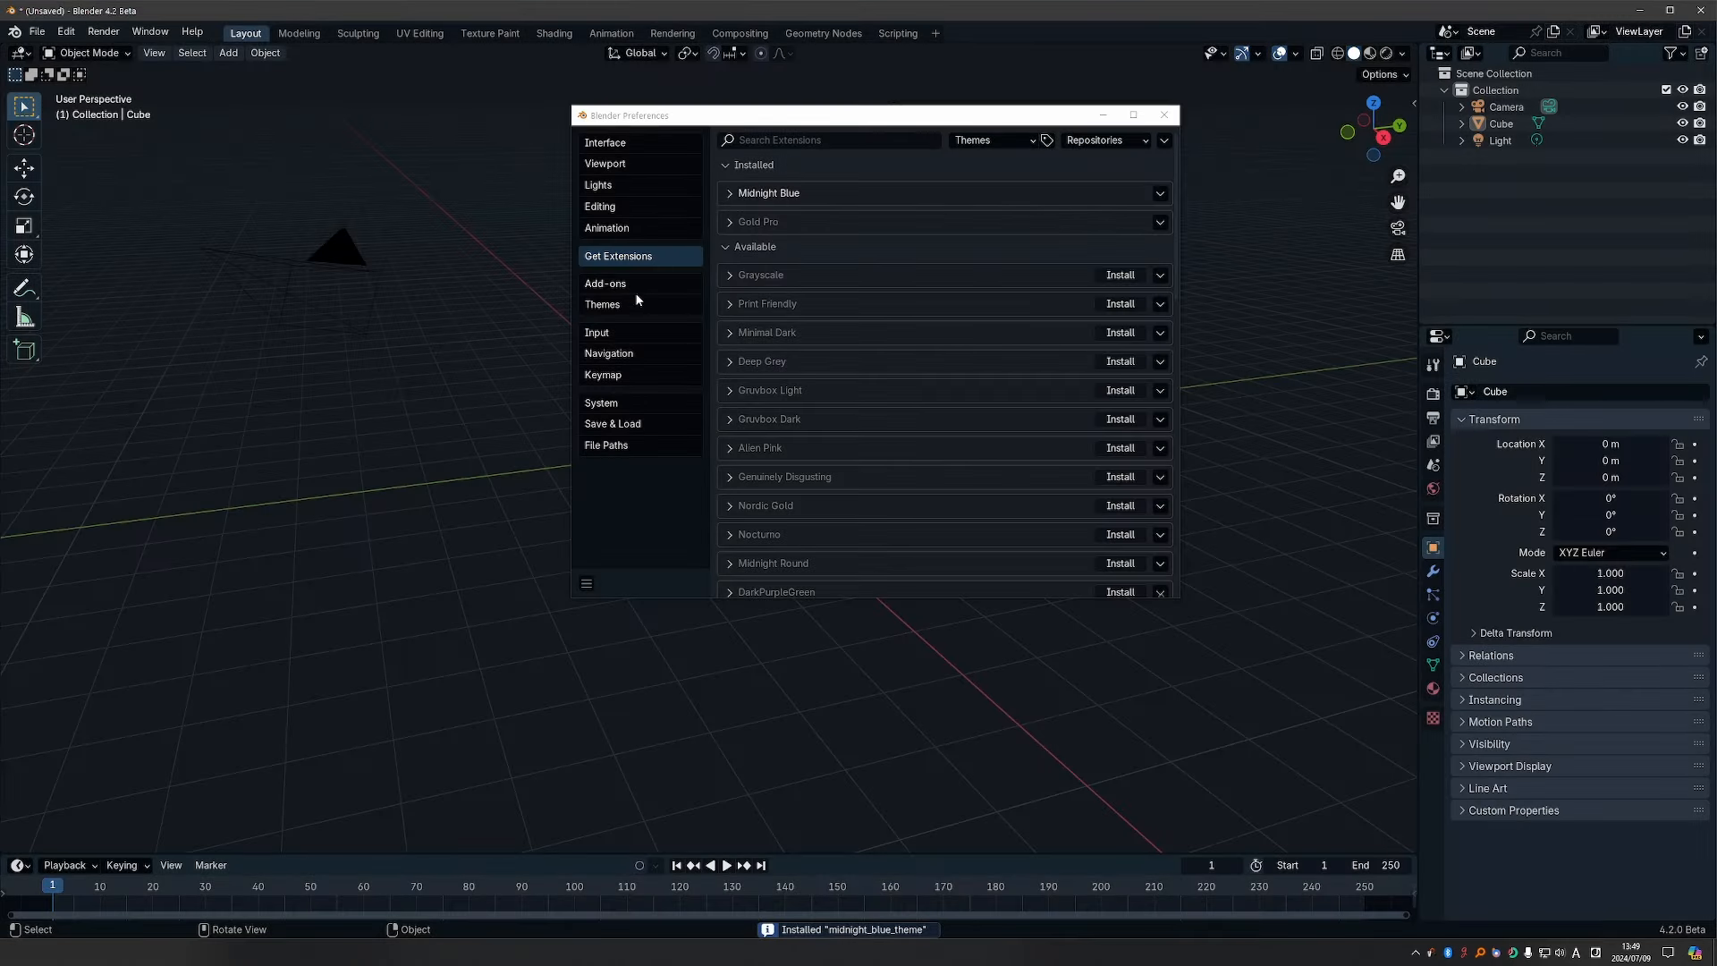
Restore Blender Dark as the active theme in place of Midnight Blue.
{"action": "left_click", "coordinate": [638, 304]}
{"action": "left_click", "coordinate": [773, 140]}
{"action": "left_click", "coordinate": [776, 161]}
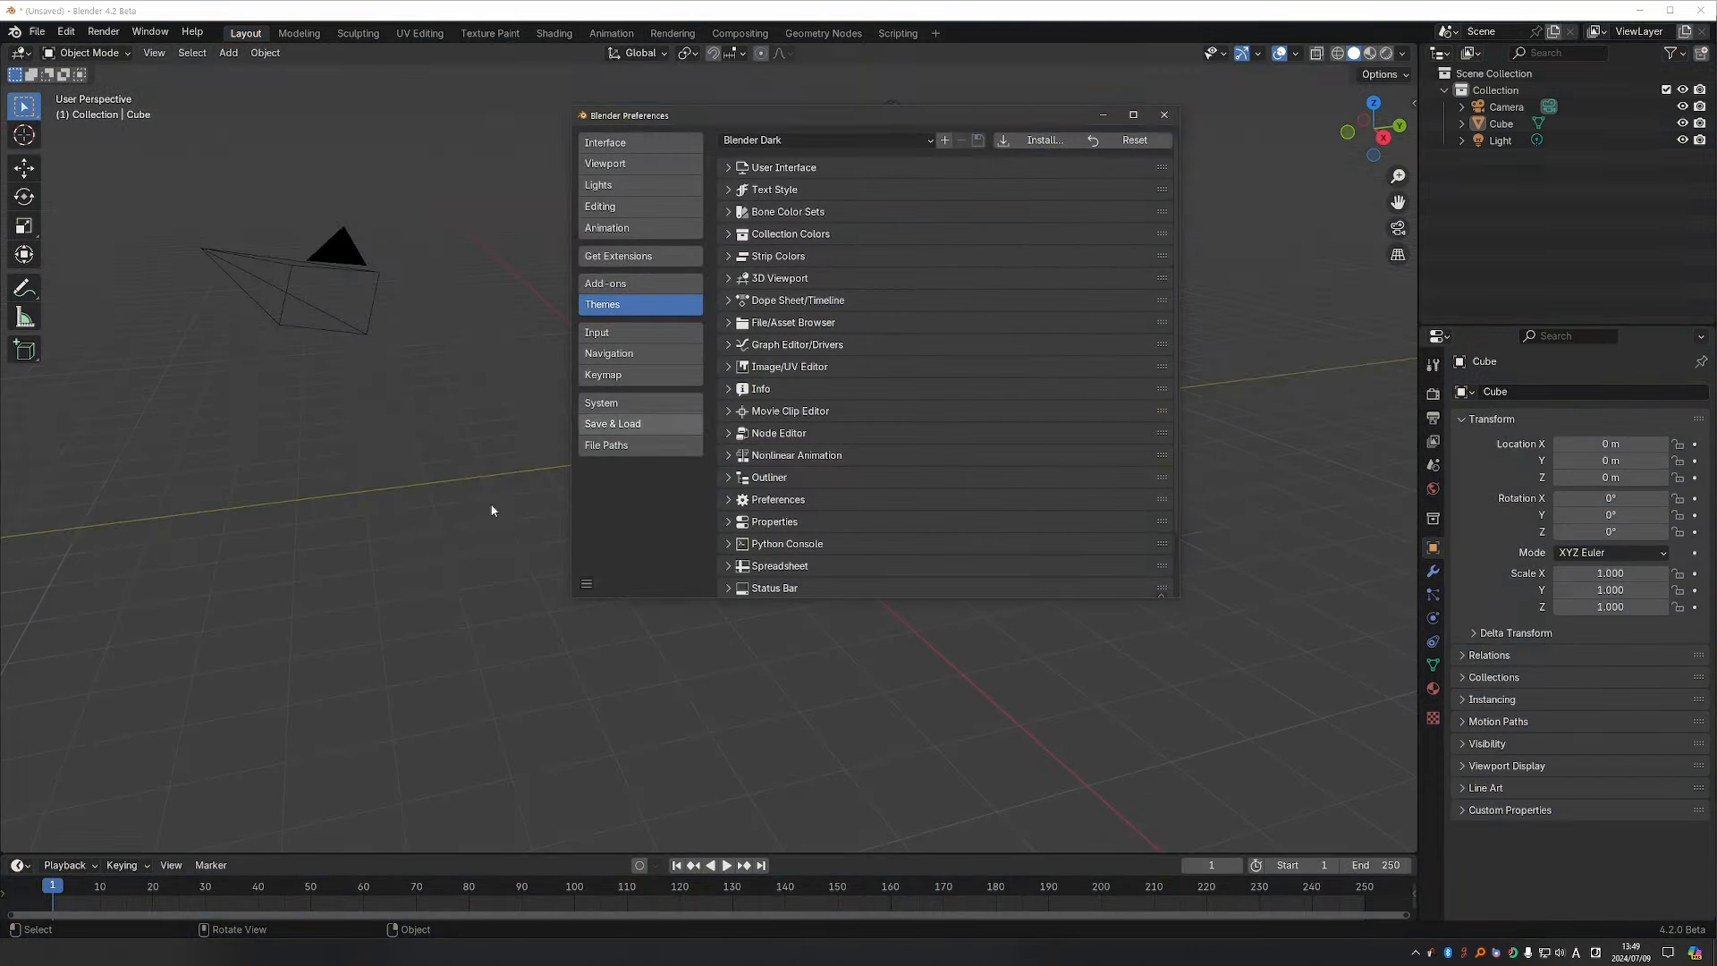
Review the download link on the Midnight Blue web page and the installation options in Blender's Get Extensions section.
{"action": "key", "text": "alt+Tab"}
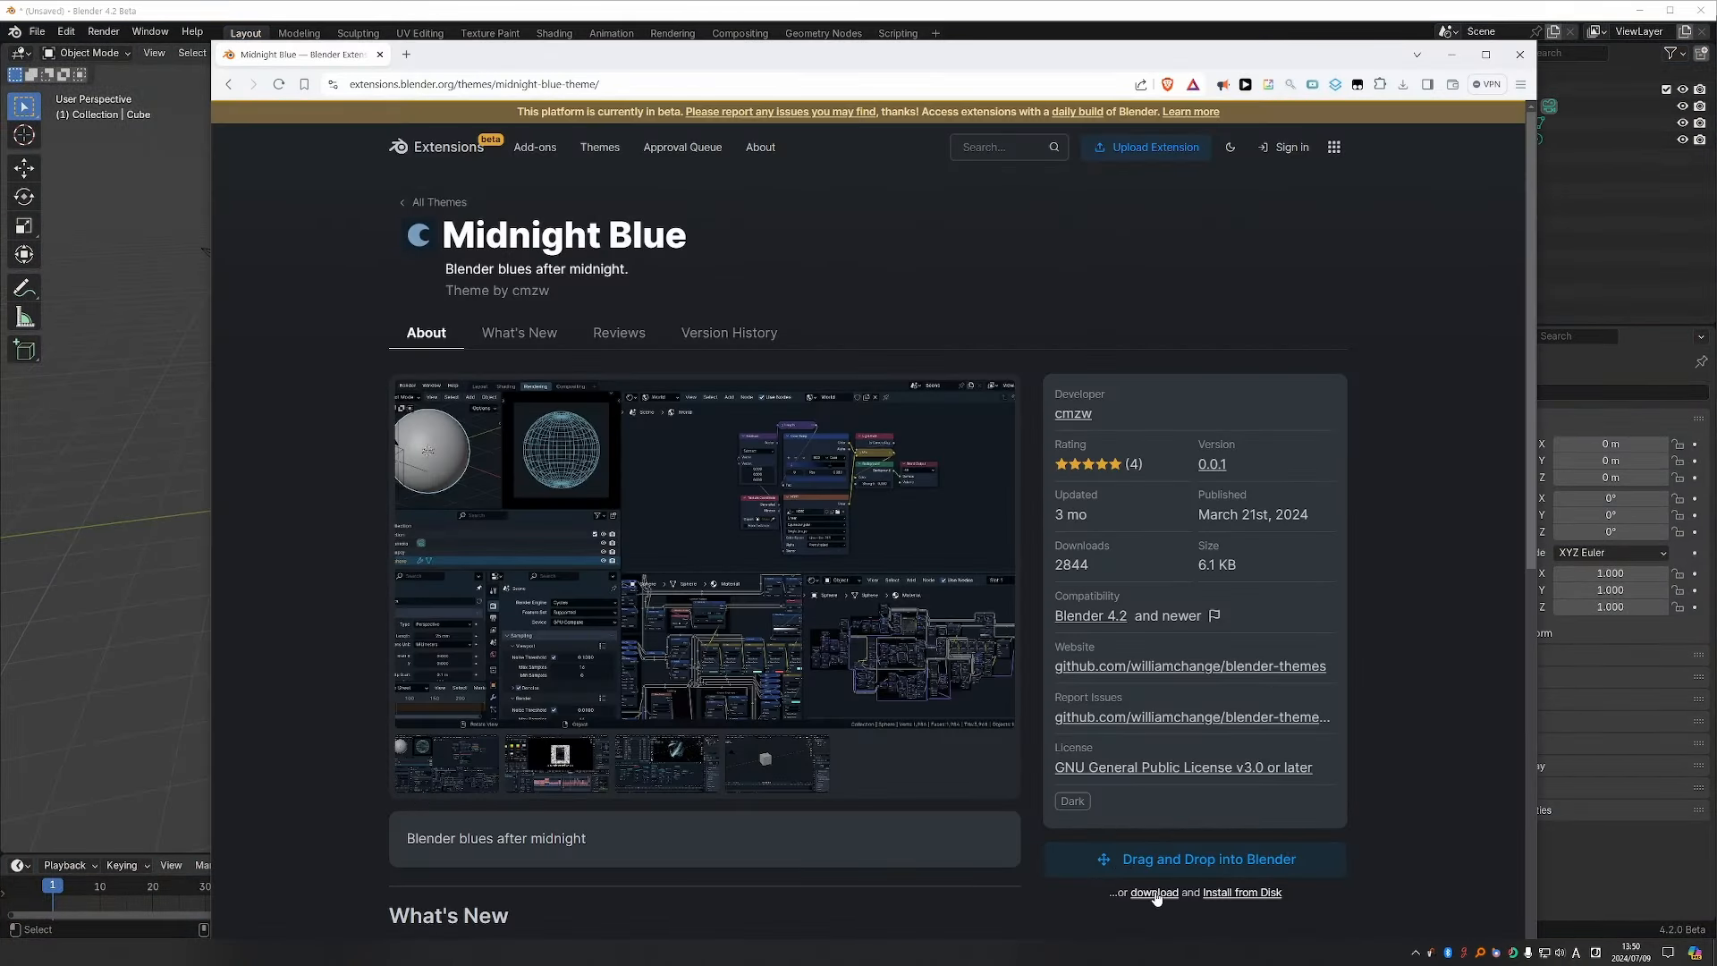
{"action": "key", "text": "alt+Tab"}
{"action": "left_click", "coordinate": [618, 255]}
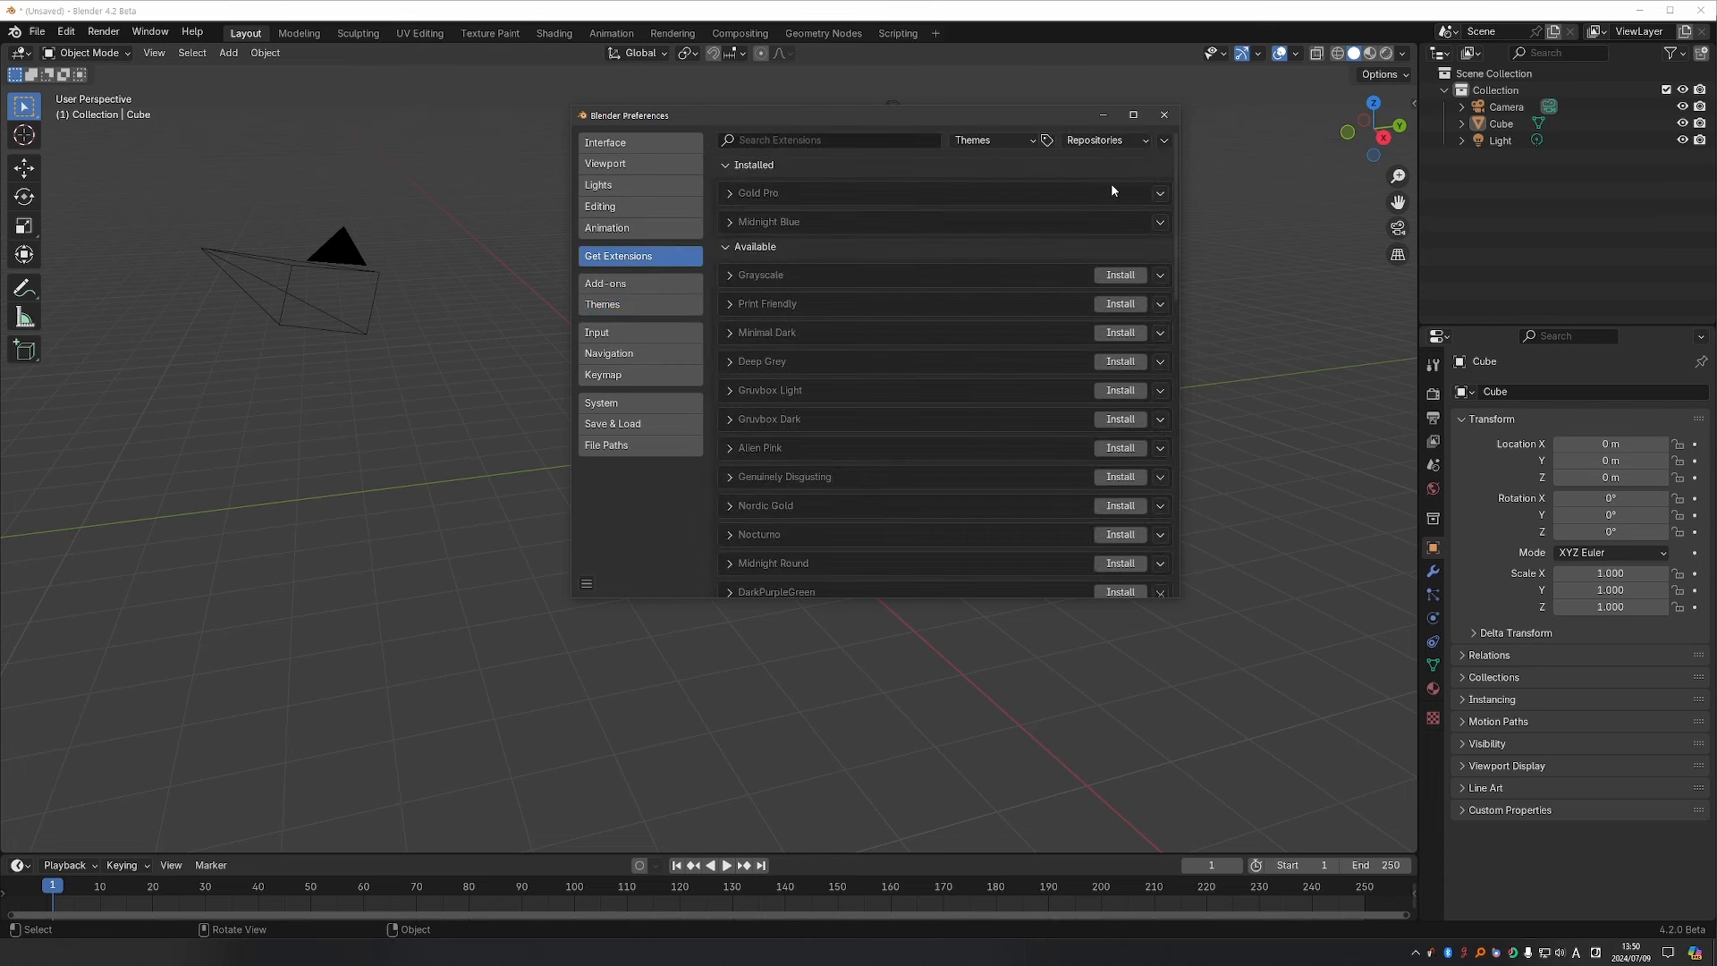
{"action": "left_click", "coordinate": [1160, 141]}
Install Game-Rig-Tools-CORE_Blender_4_1_1BETA.zip from disk out of the GameRigTools-Core folder.
{"action": "left_click", "coordinate": [1163, 140]}
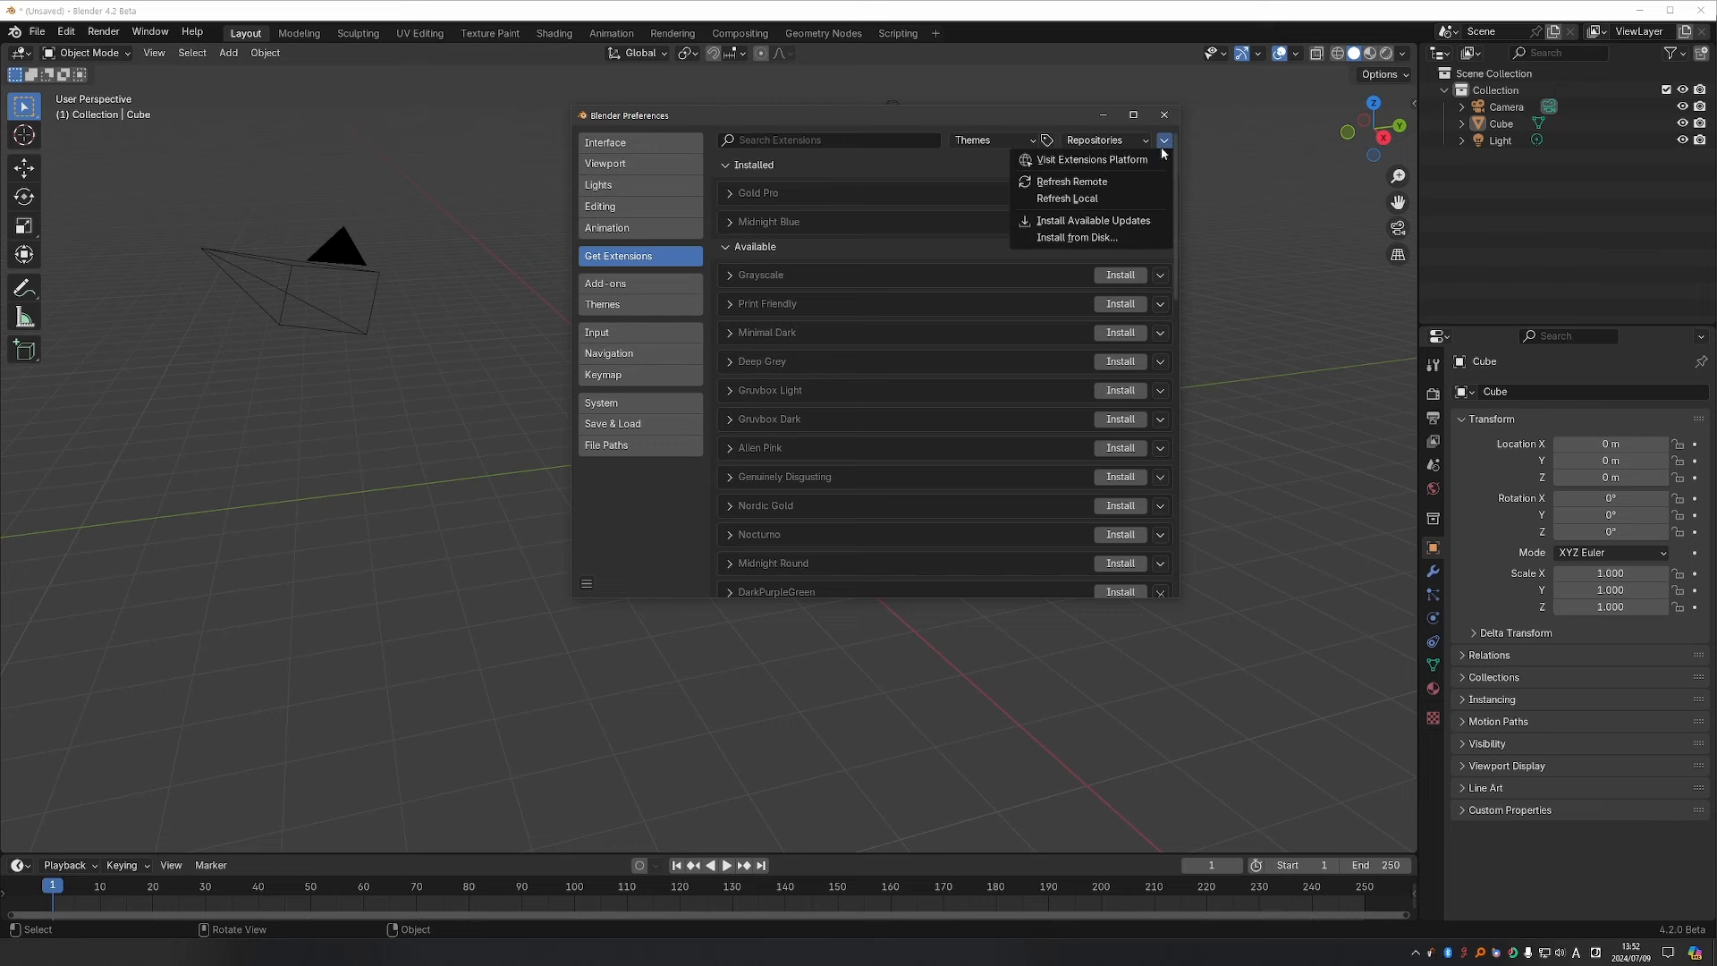
{"action": "left_click", "coordinate": [1123, 236]}
{"action": "left_click", "coordinate": [888, 125]}
{"action": "key", "text": "ctrl+v"}
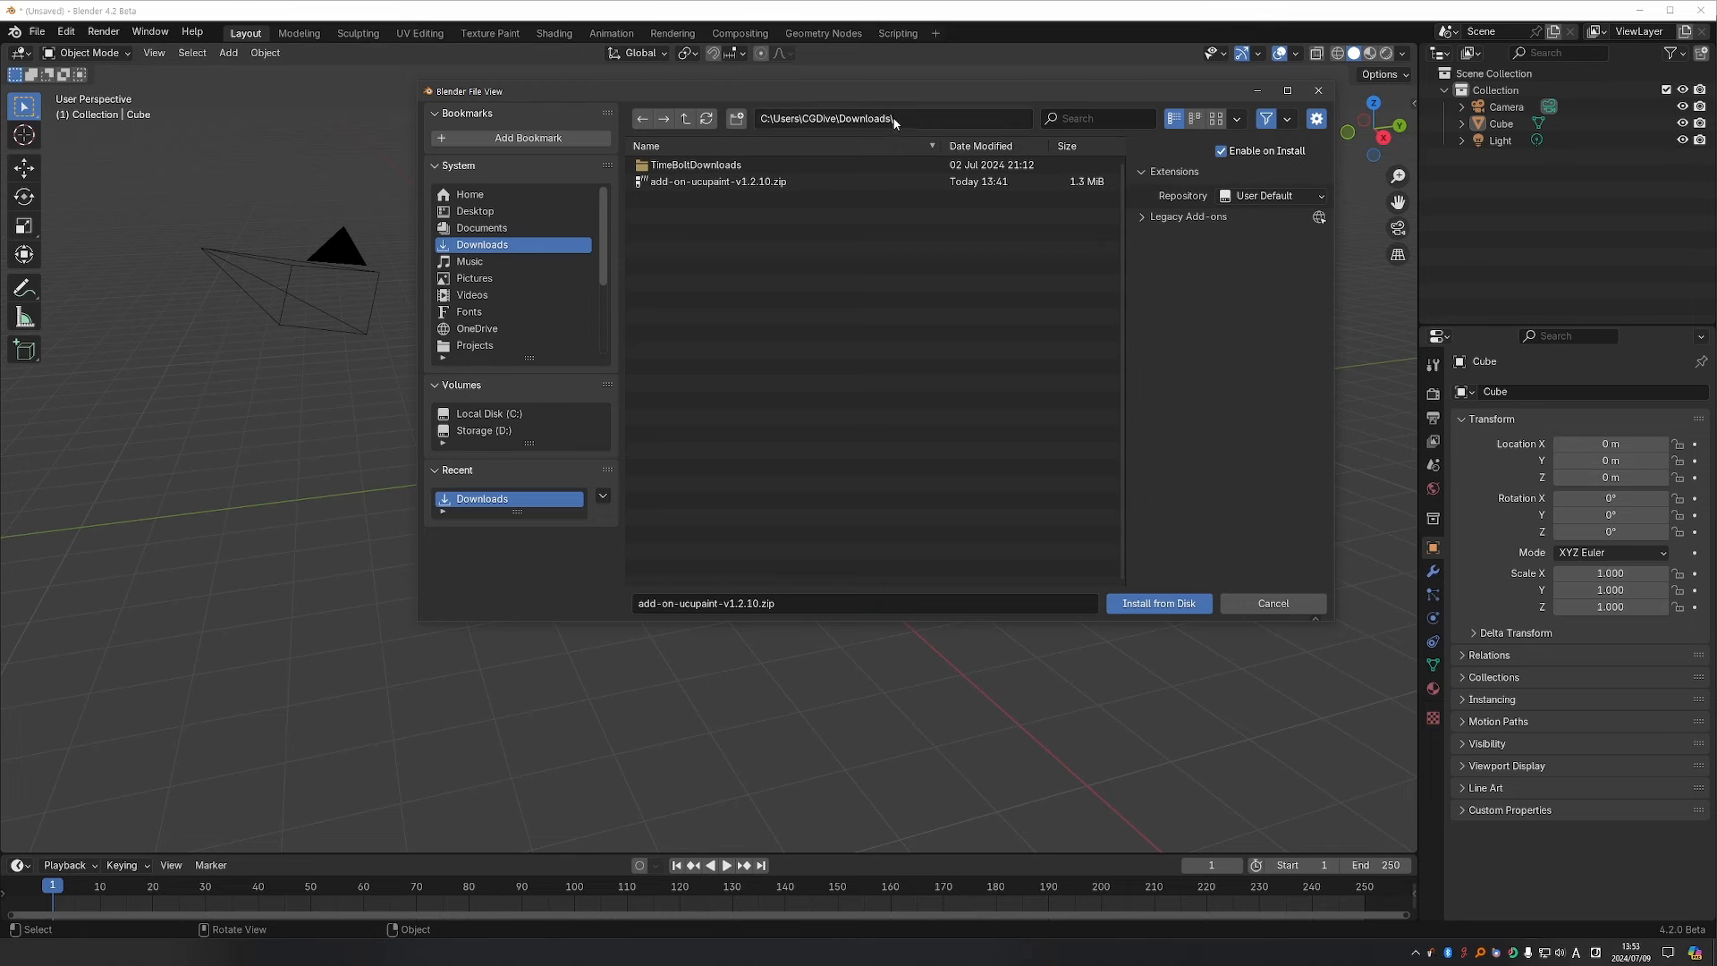
{"action": "key", "text": "Return"}
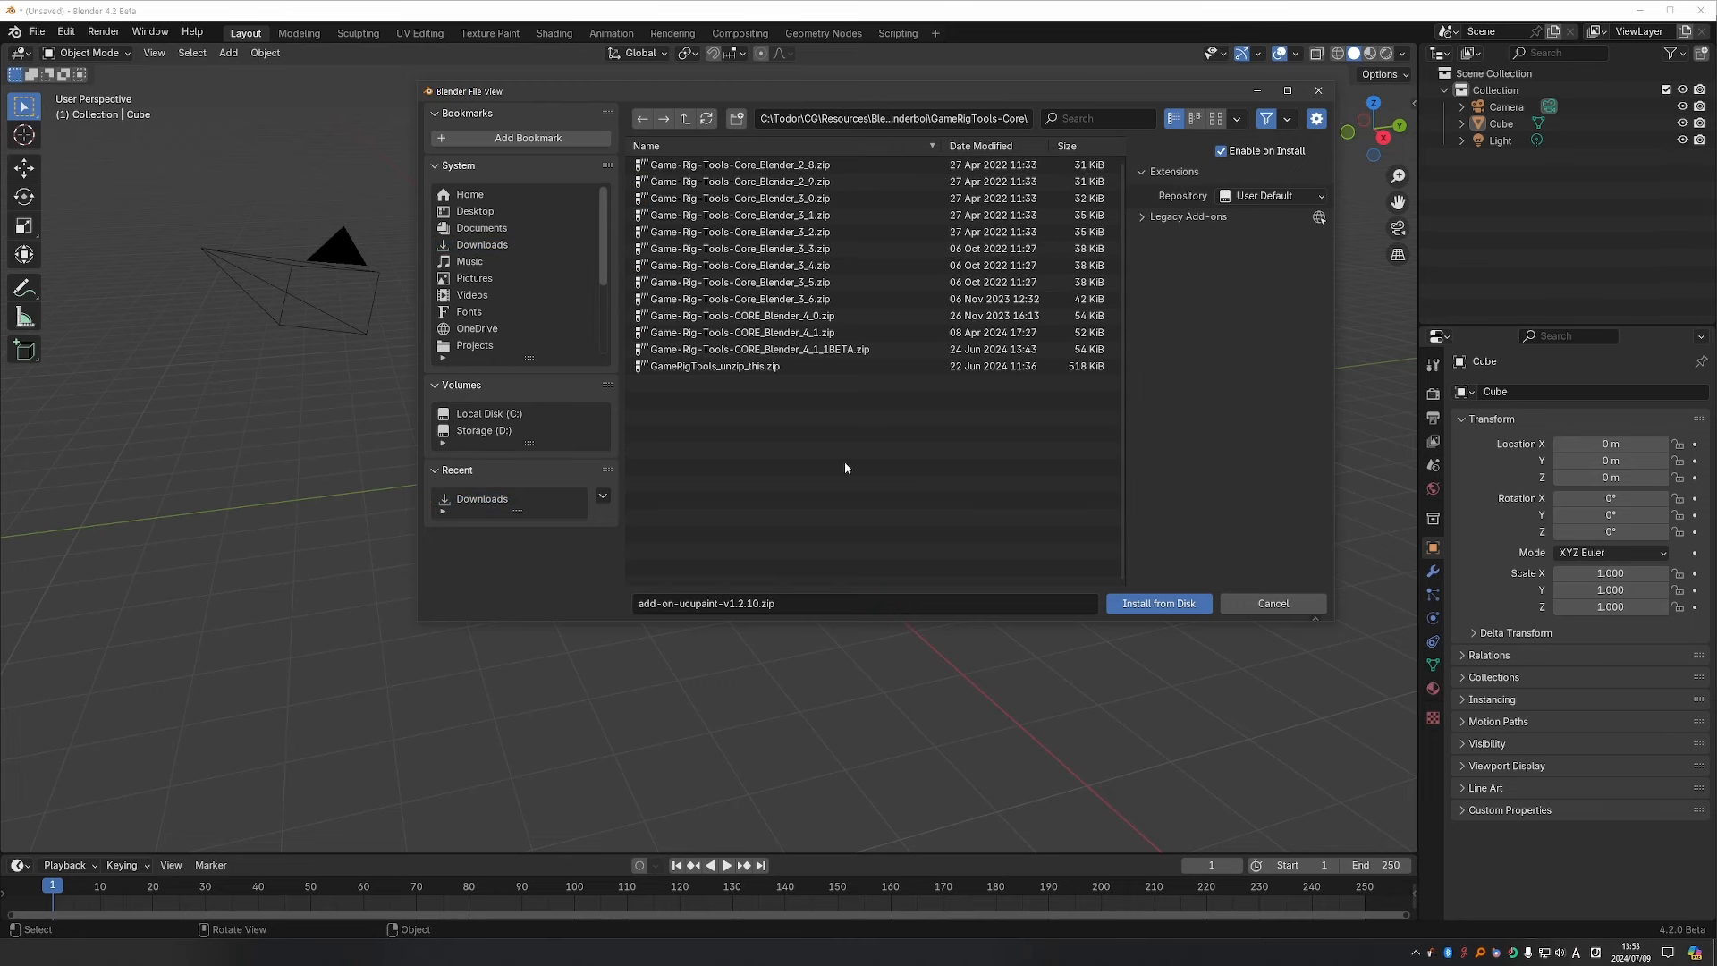
{"action": "left_click", "coordinate": [816, 349]}
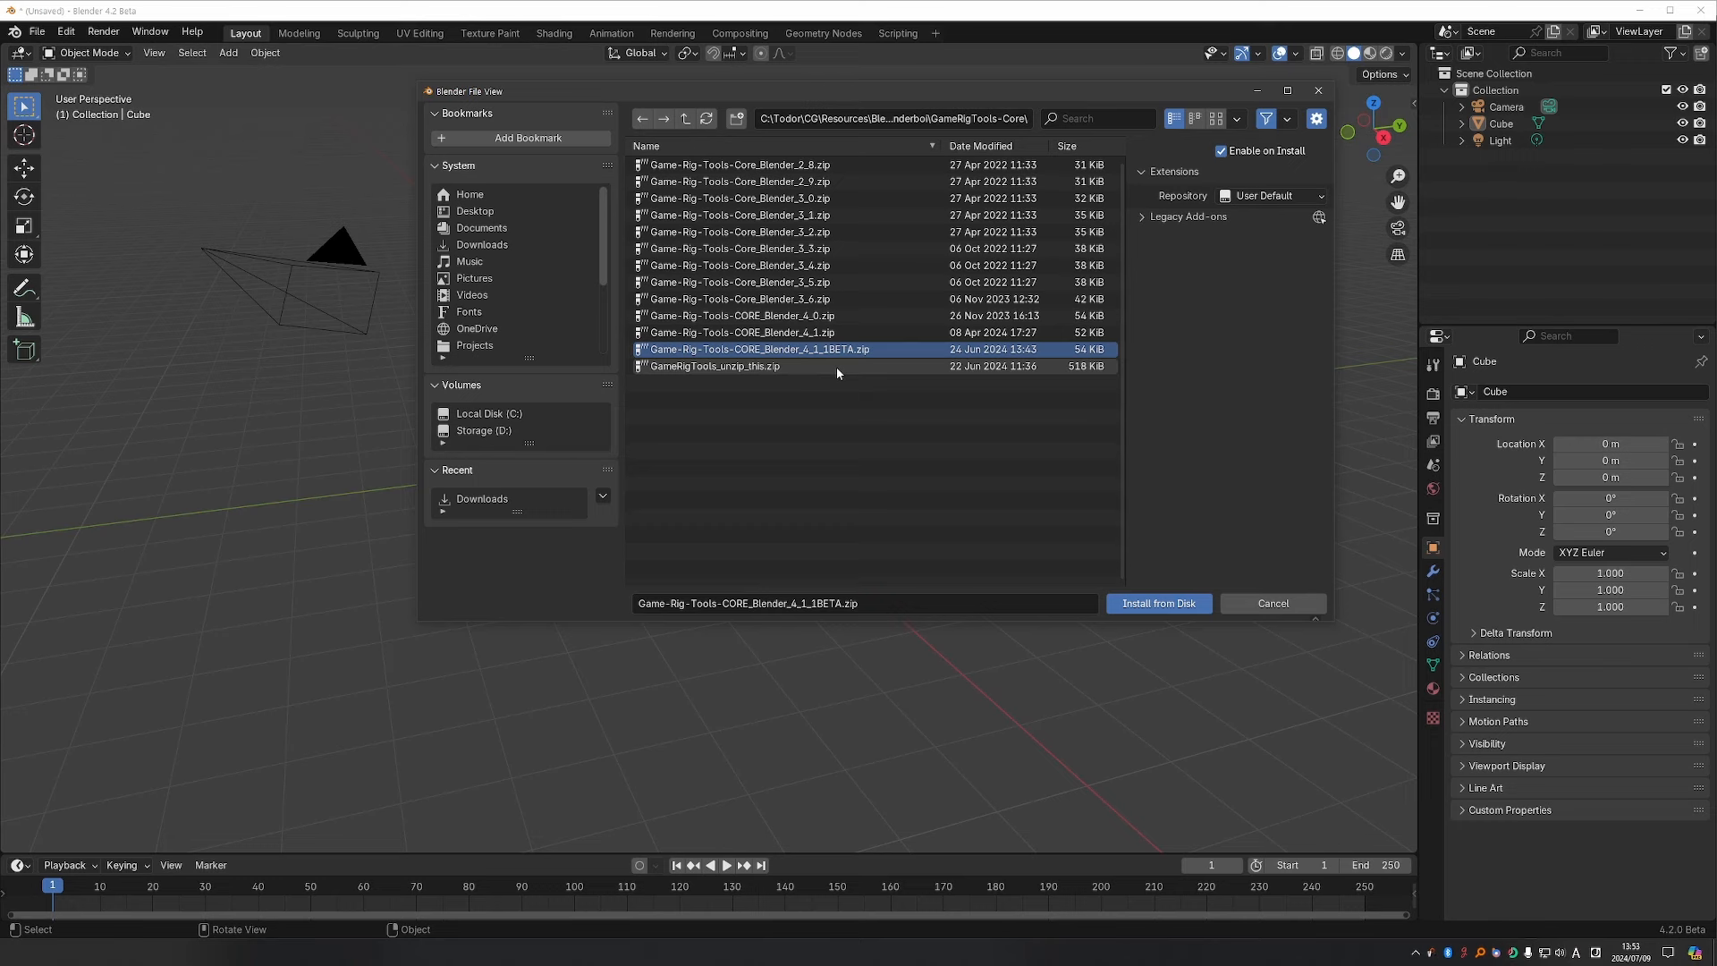
{"action": "left_click", "coordinate": [1159, 604]}
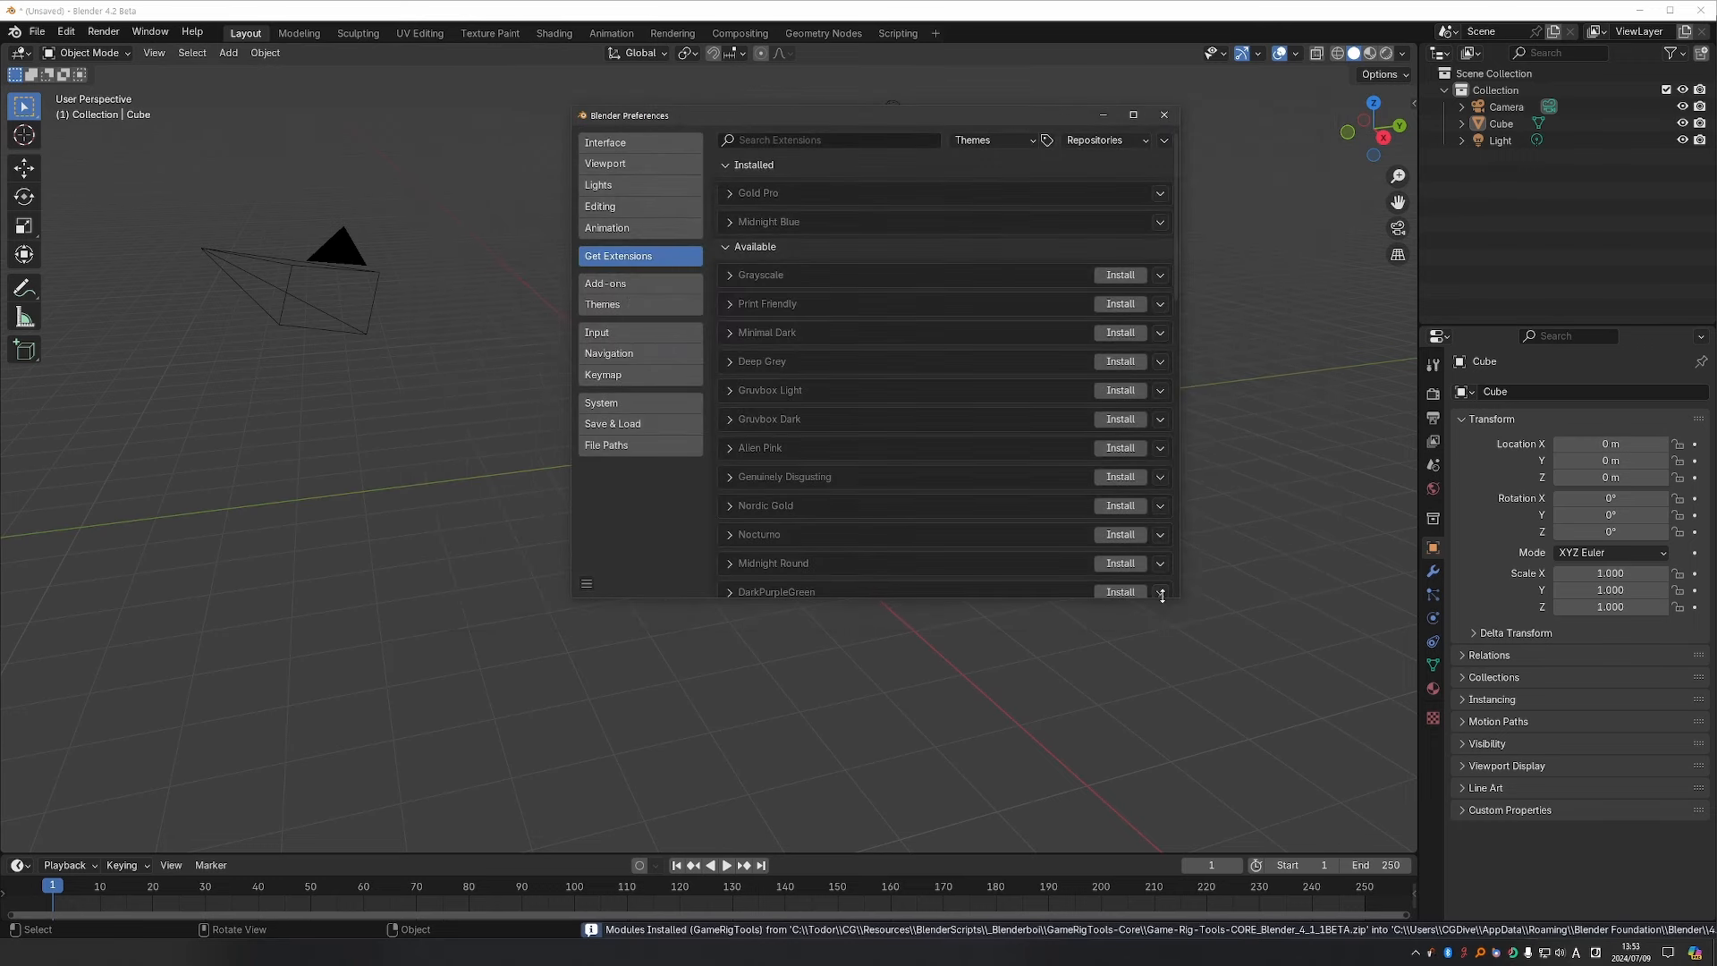
Clear the "Game Rig Tools" search in the installed add-ons list and expand the Game Rig Tools details.
{"action": "left_click", "coordinate": [629, 284]}
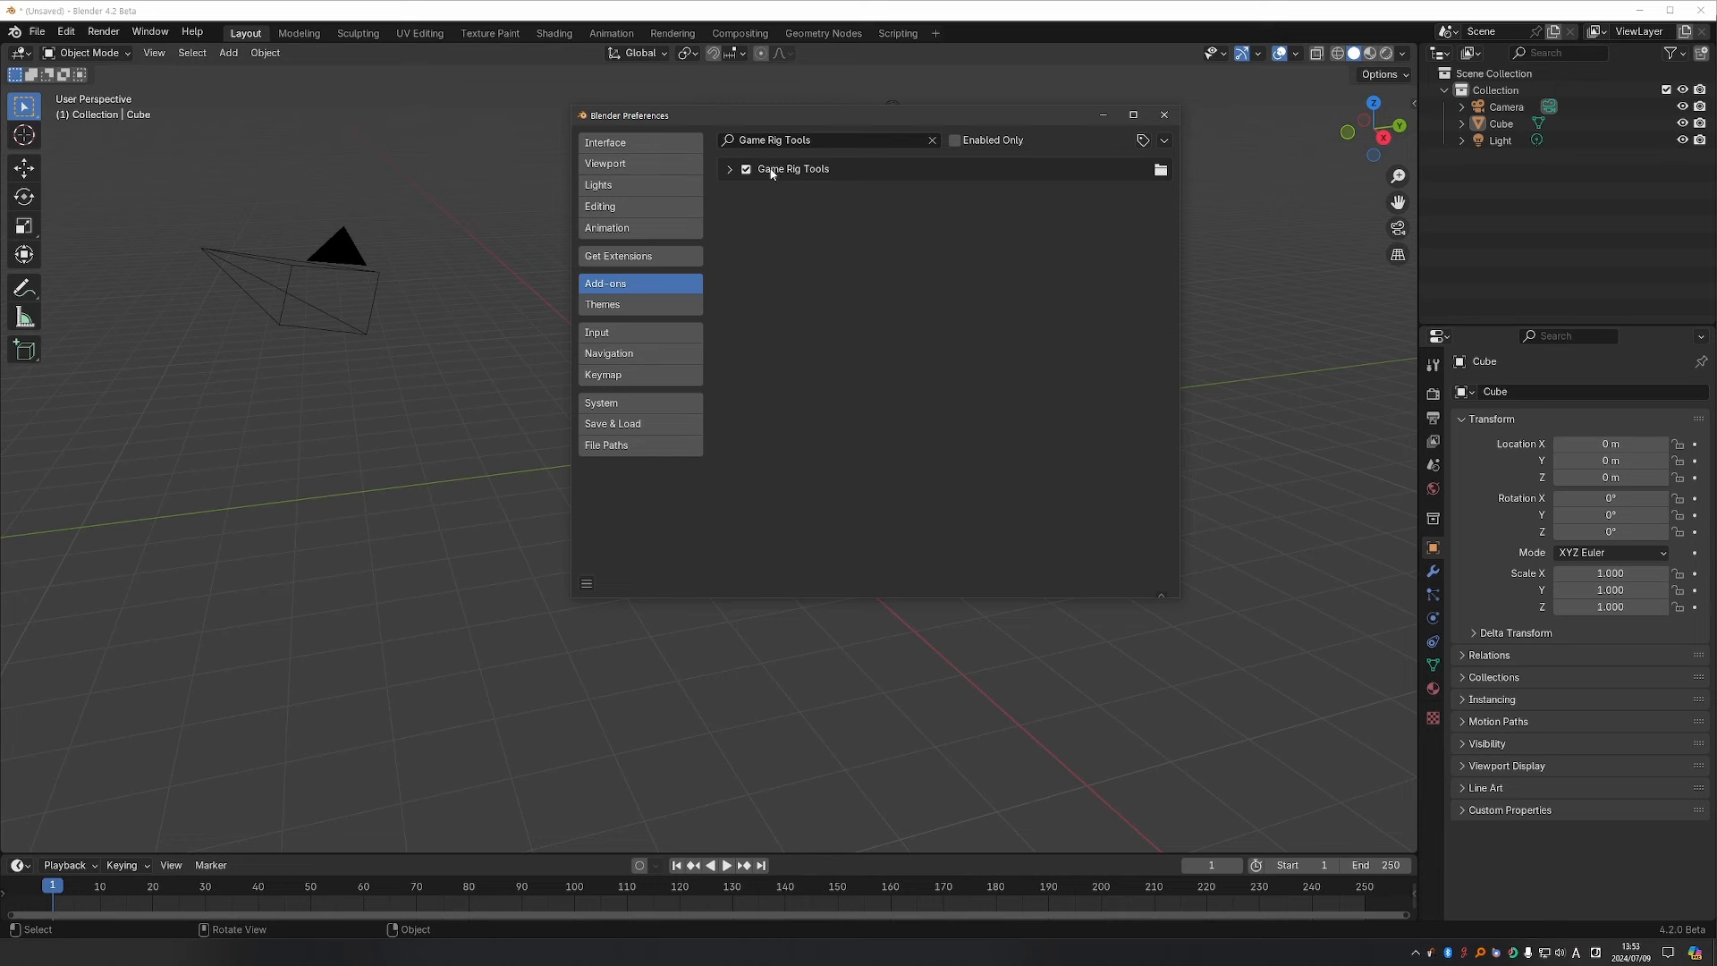
{"action": "left_click", "coordinate": [932, 139]}
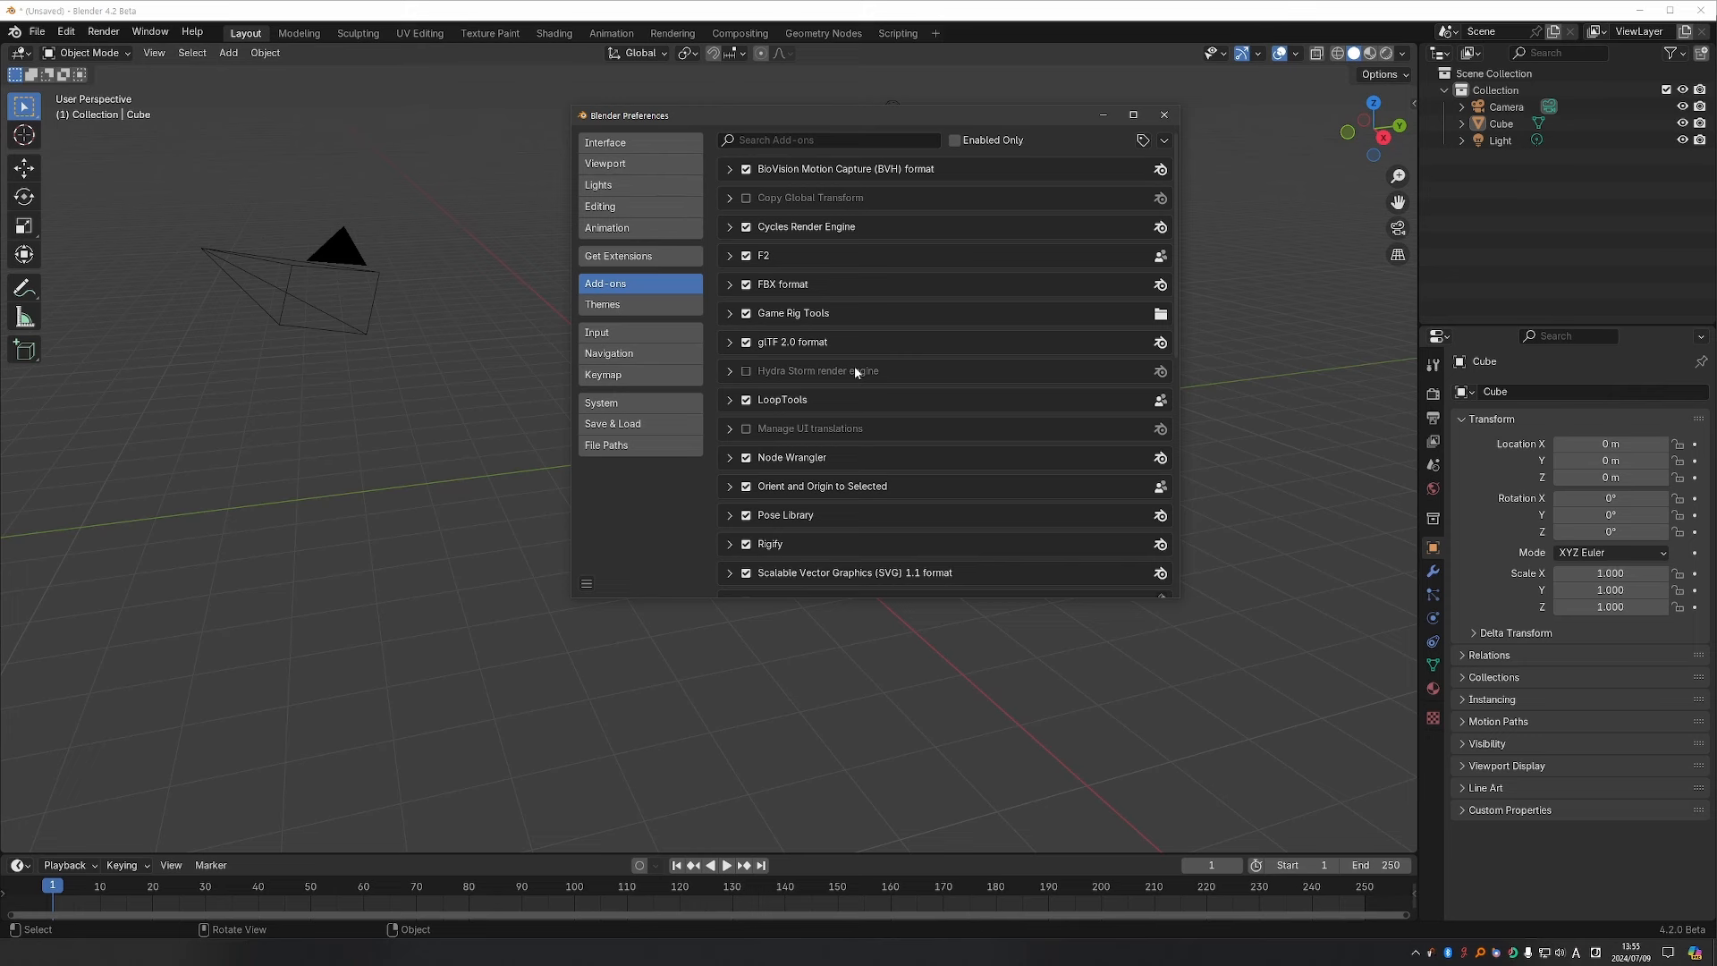
{"action": "left_click", "coordinate": [756, 314]}
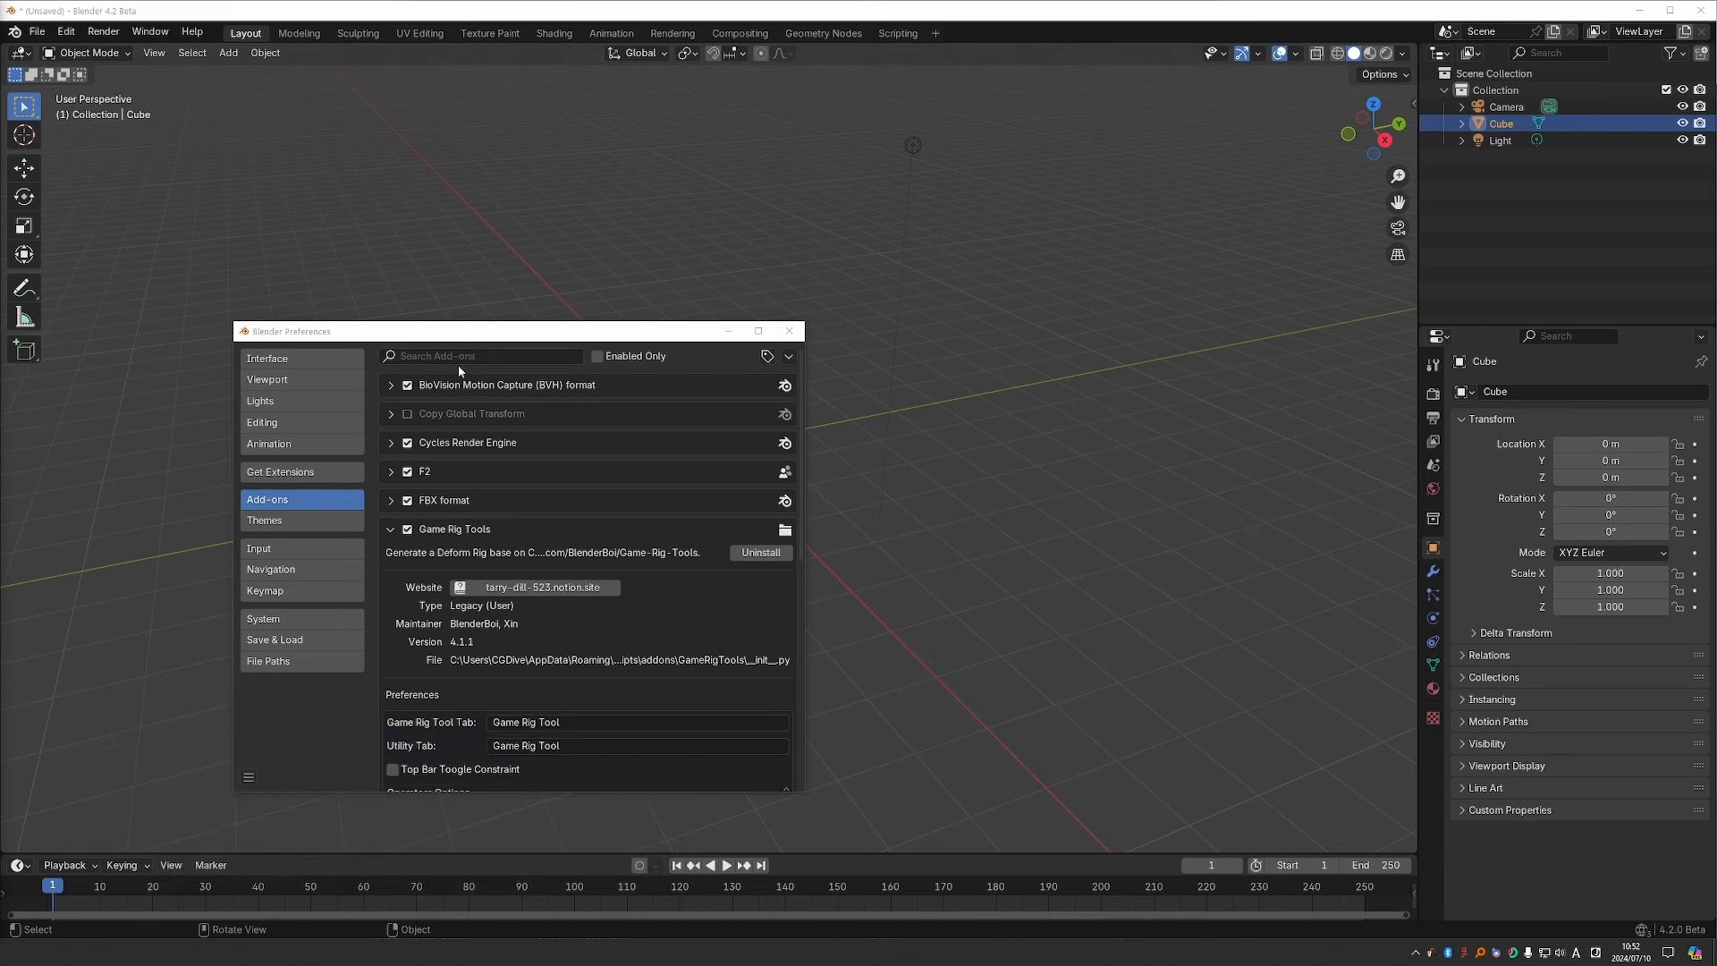
Search the installed add-ons for "rigif", then clear the search.
{"action": "left_click", "coordinate": [465, 356]}
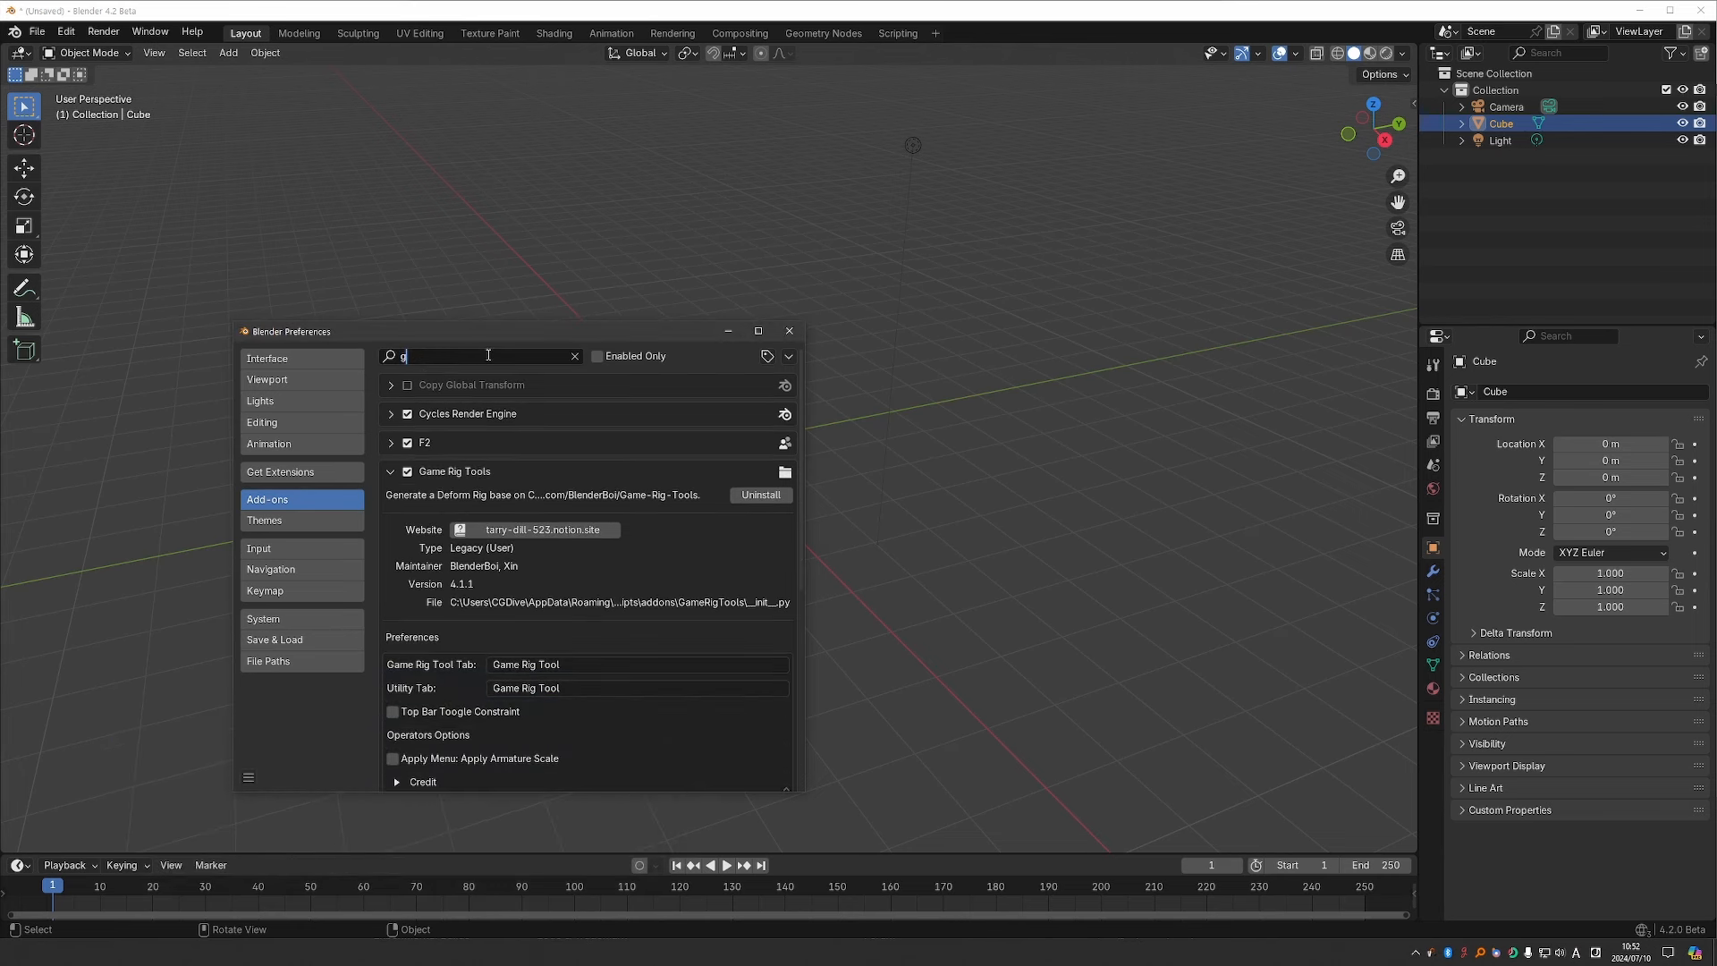
{"action": "type", "text": "rigif"}
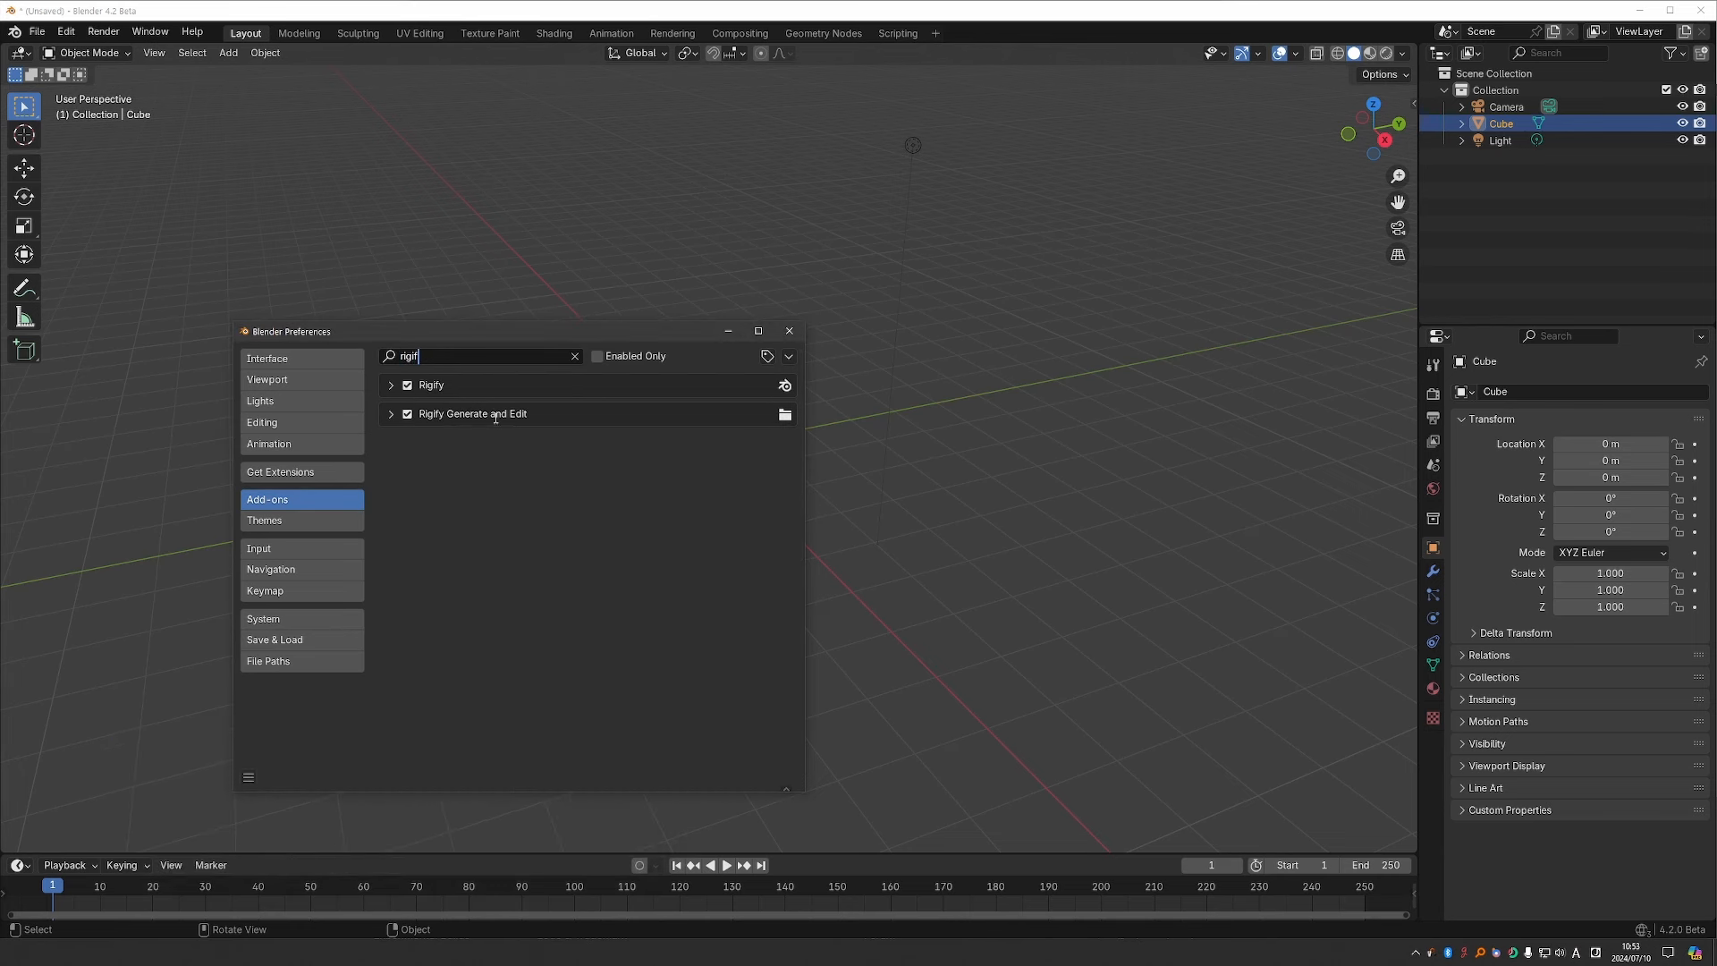
{"action": "left_click", "coordinate": [575, 356]}
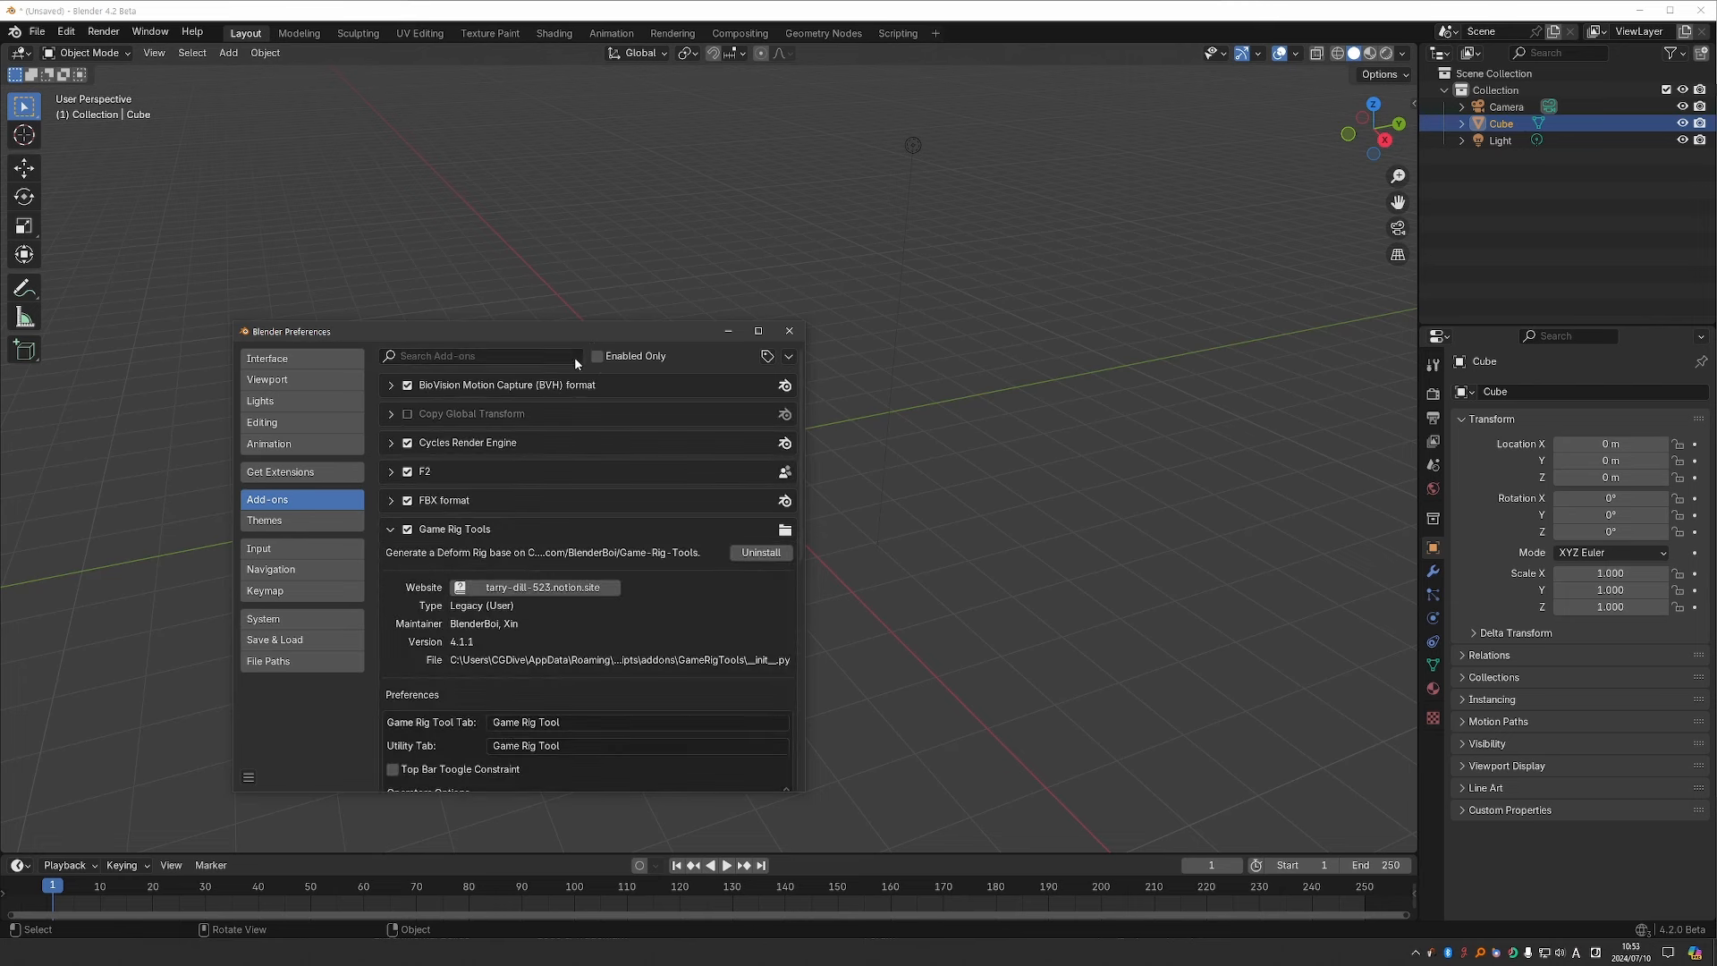
Review the add-ons list limited to enabled add-ons with the Game Rig Tools details collapsed, then turn Enabled Only off.
{"action": "left_click", "coordinate": [597, 357]}
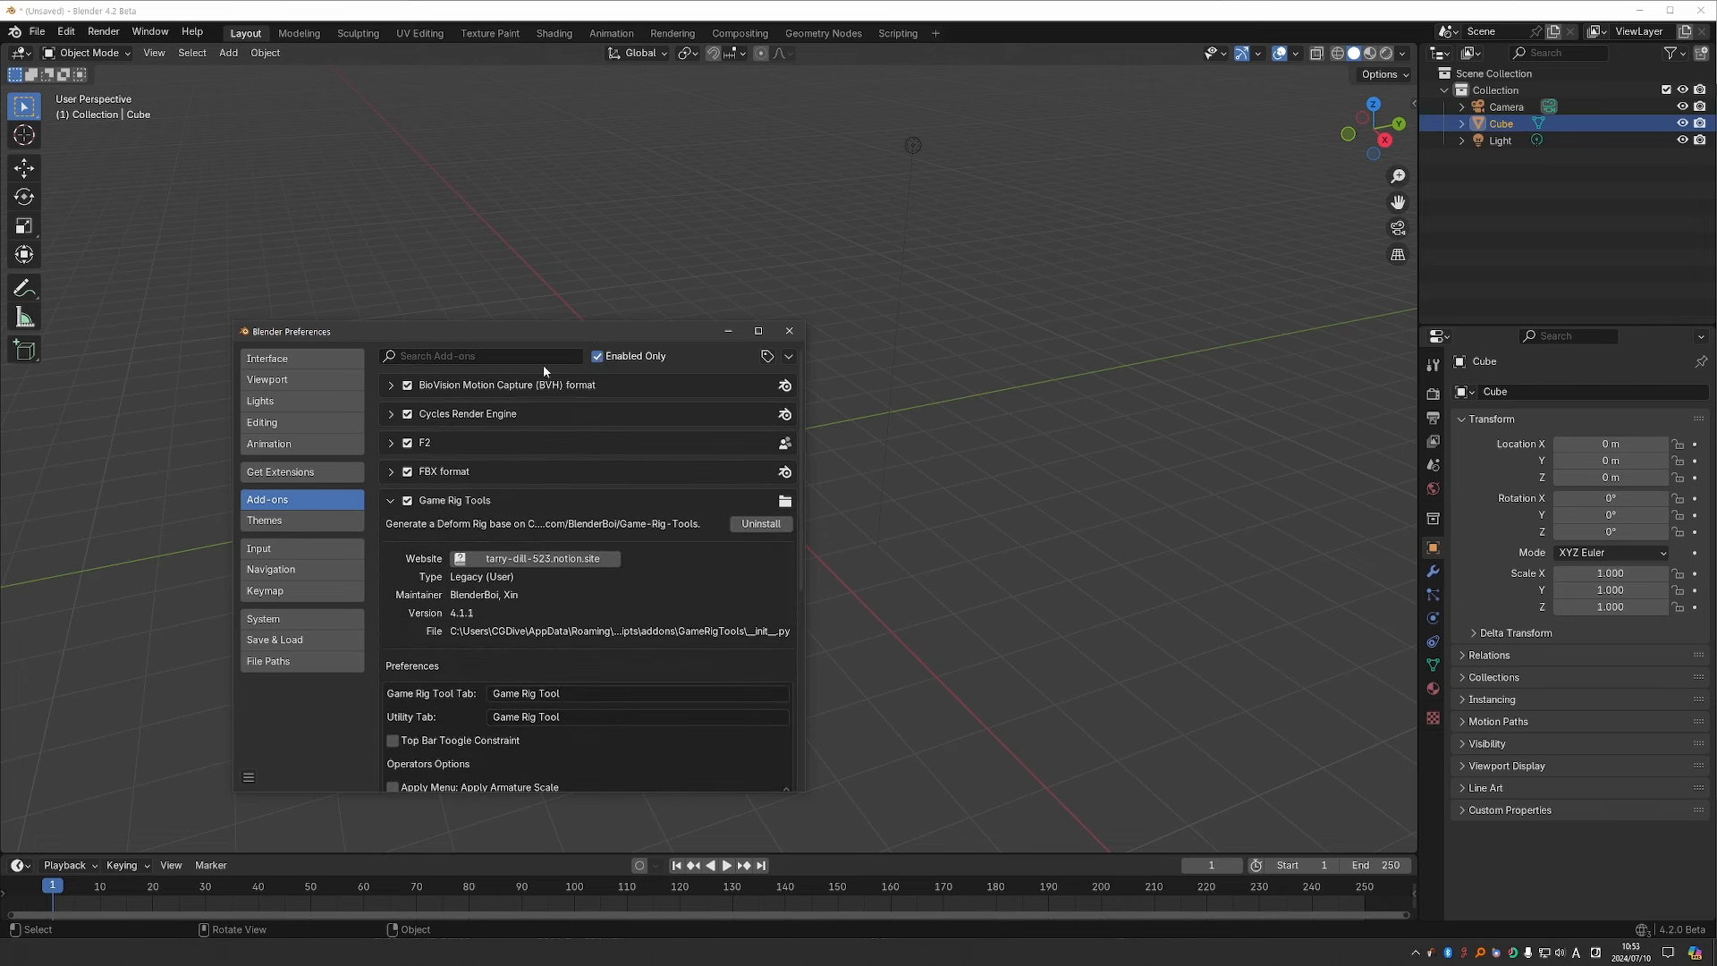
{"action": "left_click", "coordinate": [390, 500]}
{"action": "scroll", "coordinate": [411, 581], "scroll_direction": "down", "scroll_amount": 2}
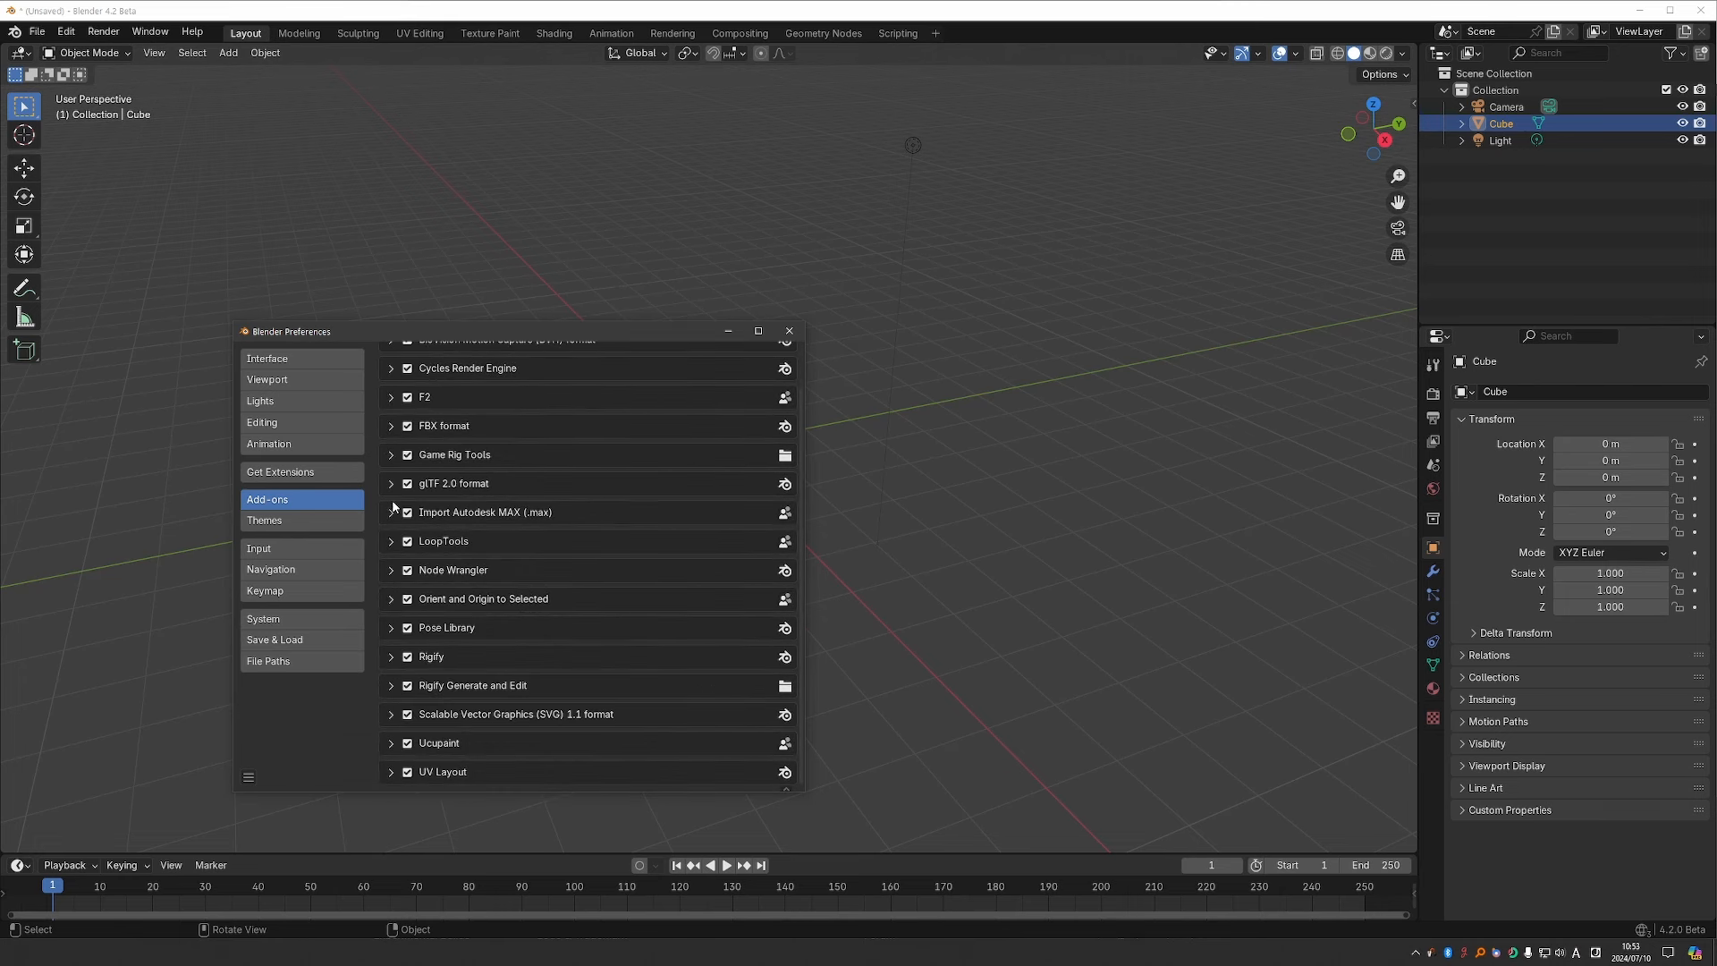
{"action": "scroll", "coordinate": [420, 613], "scroll_direction": "up", "scroll_amount": 2}
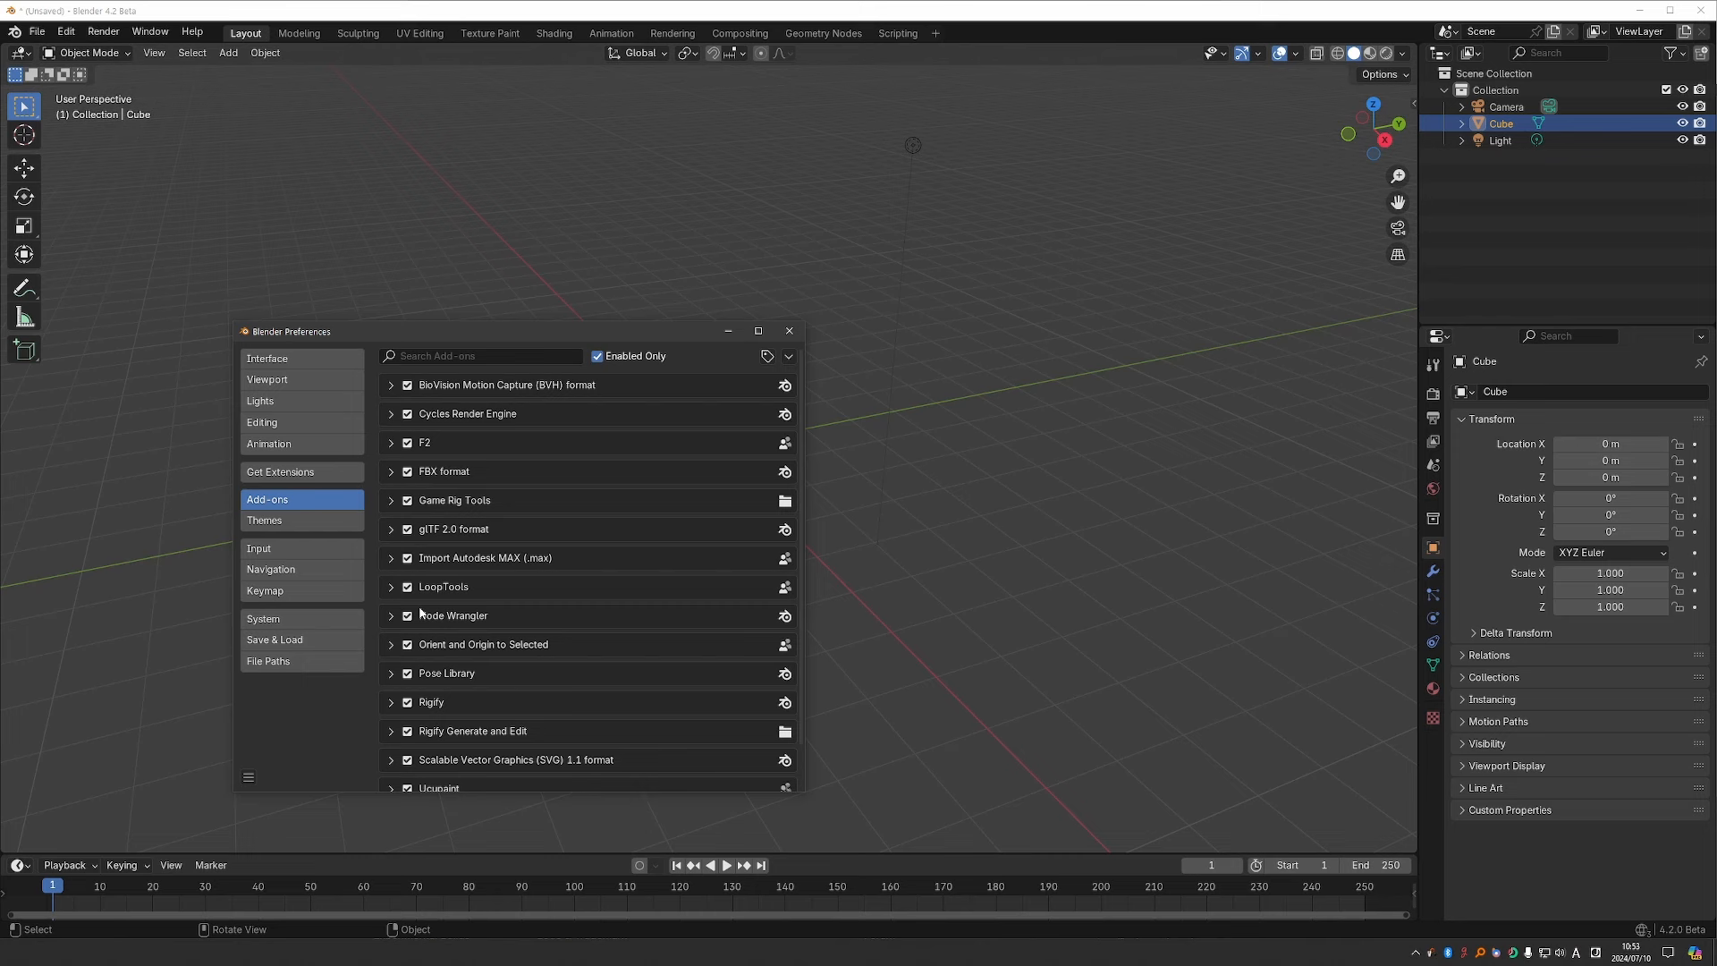
{"action": "left_click", "coordinate": [597, 356]}
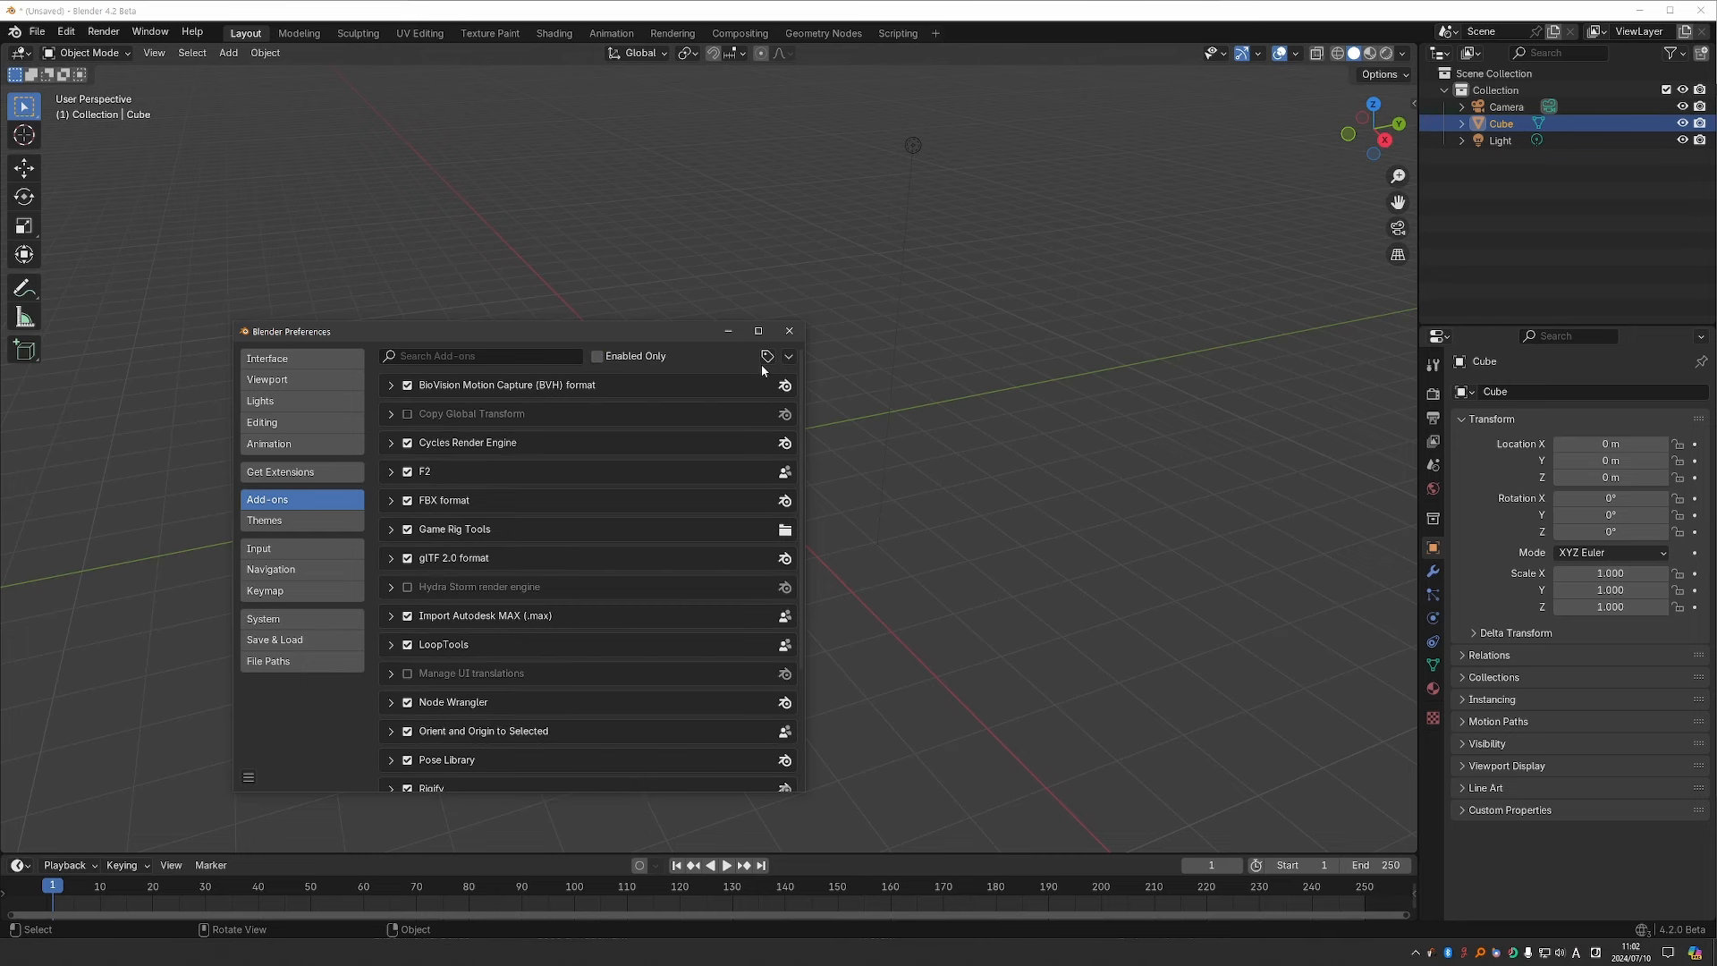
Filter the installed add-ons by tag, deselecting all tags and enabling only Animation.
{"action": "left_click", "coordinate": [767, 357]}
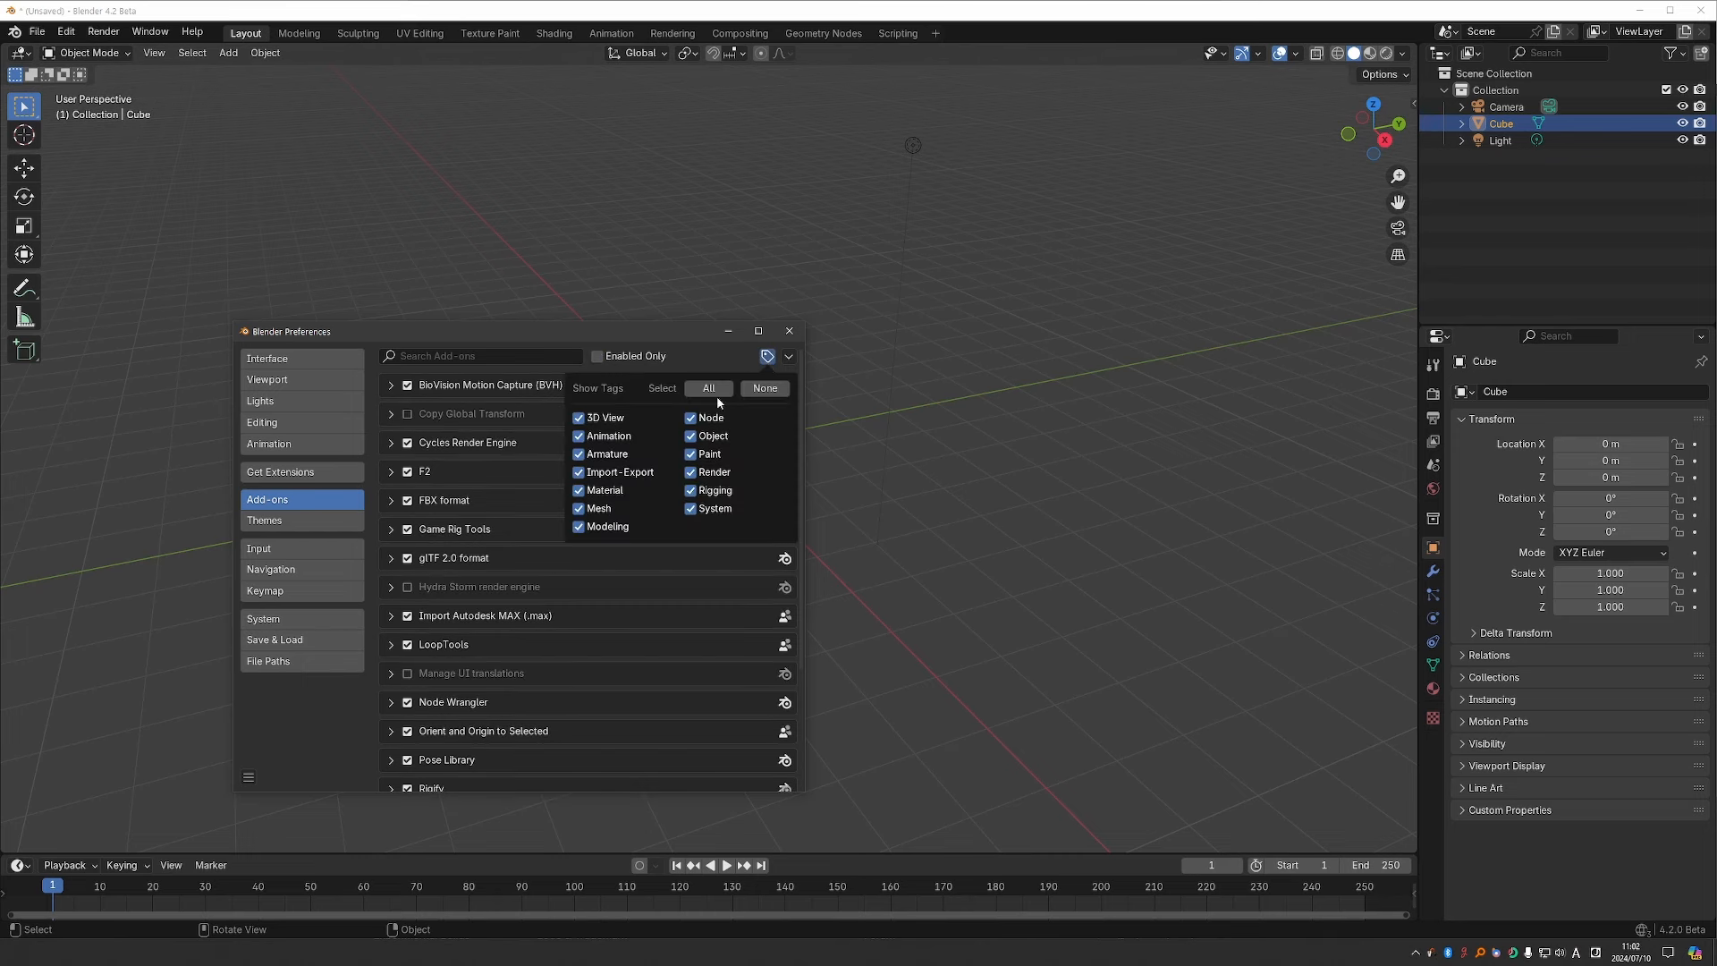
{"action": "left_click", "coordinate": [765, 388]}
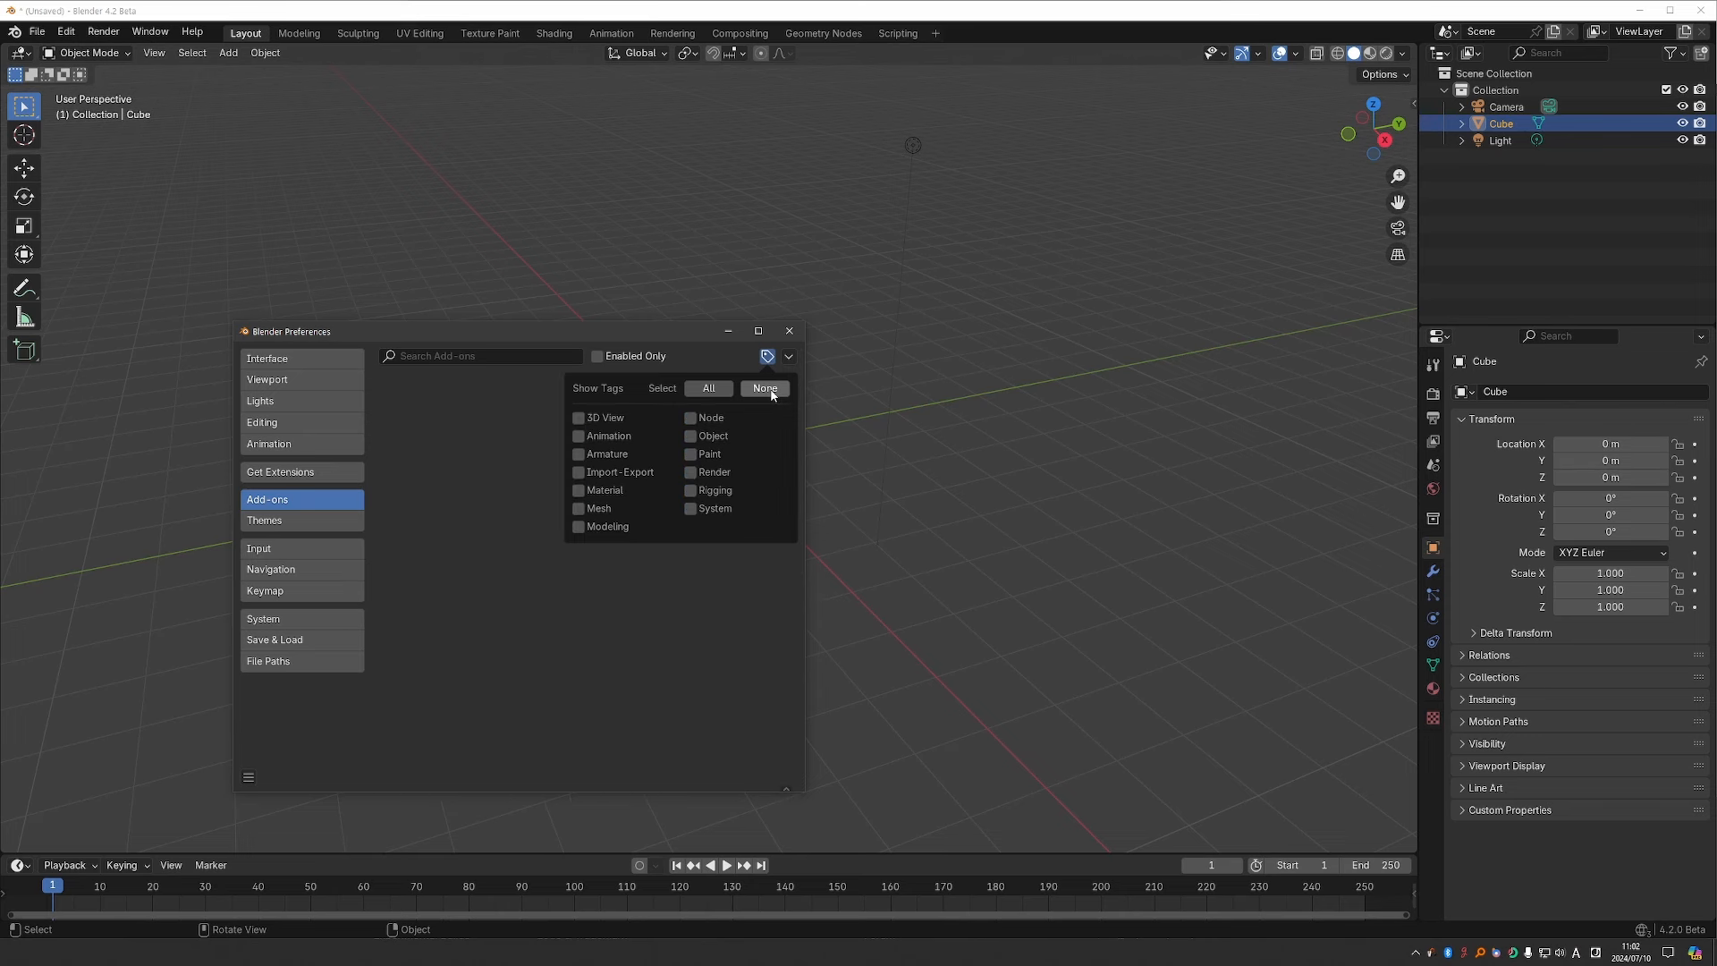
{"action": "left_click", "coordinate": [590, 436]}
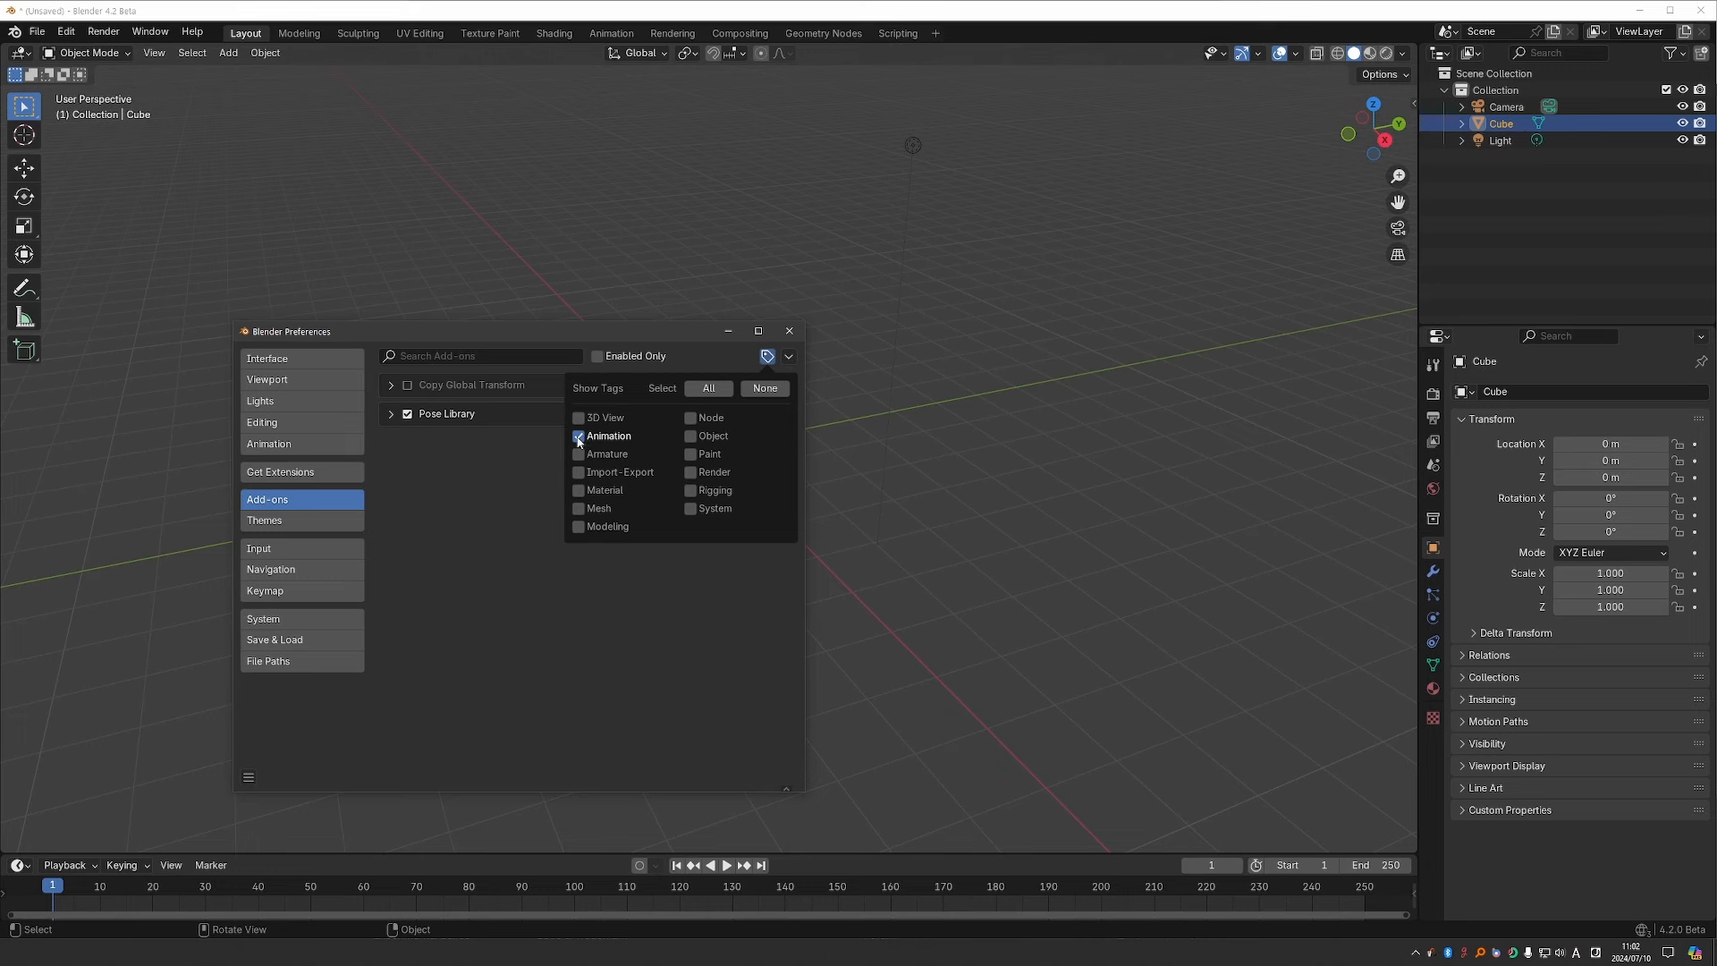
Reselect all tags in the installed add-ons filter and bring up the add-on options containing Refresh Local.
{"action": "left_click", "coordinate": [719, 388]}
{"action": "left_click", "coordinate": [787, 358]}
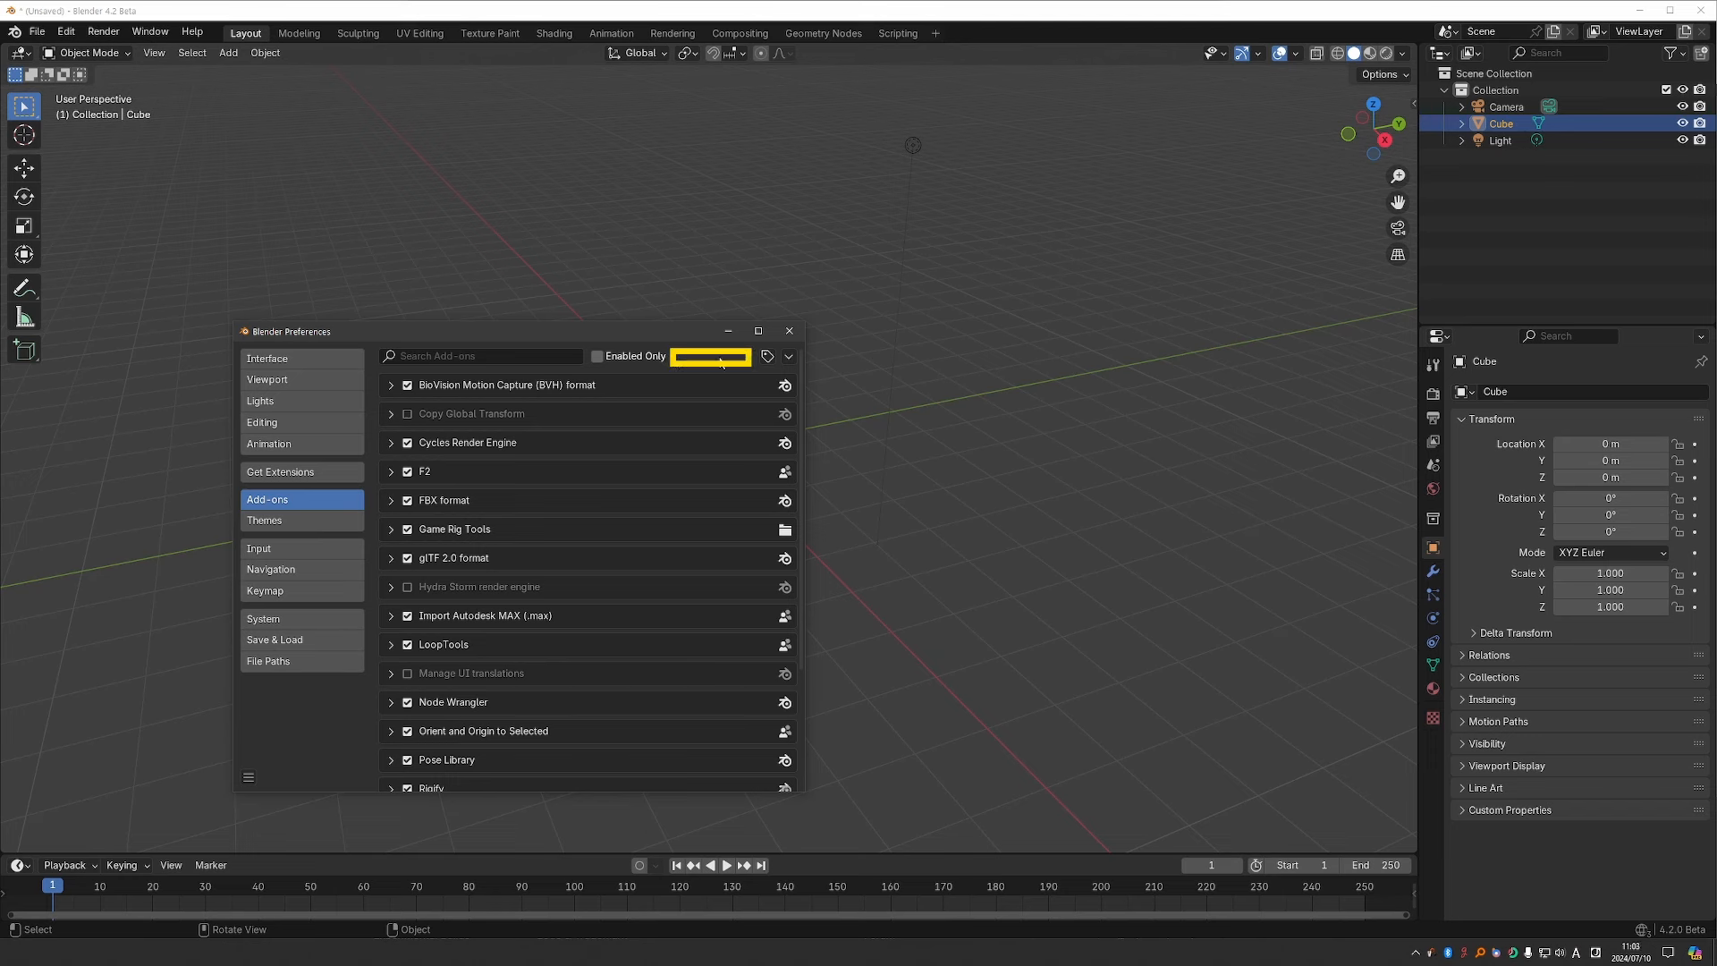
{"action": "left_click", "coordinate": [788, 356]}
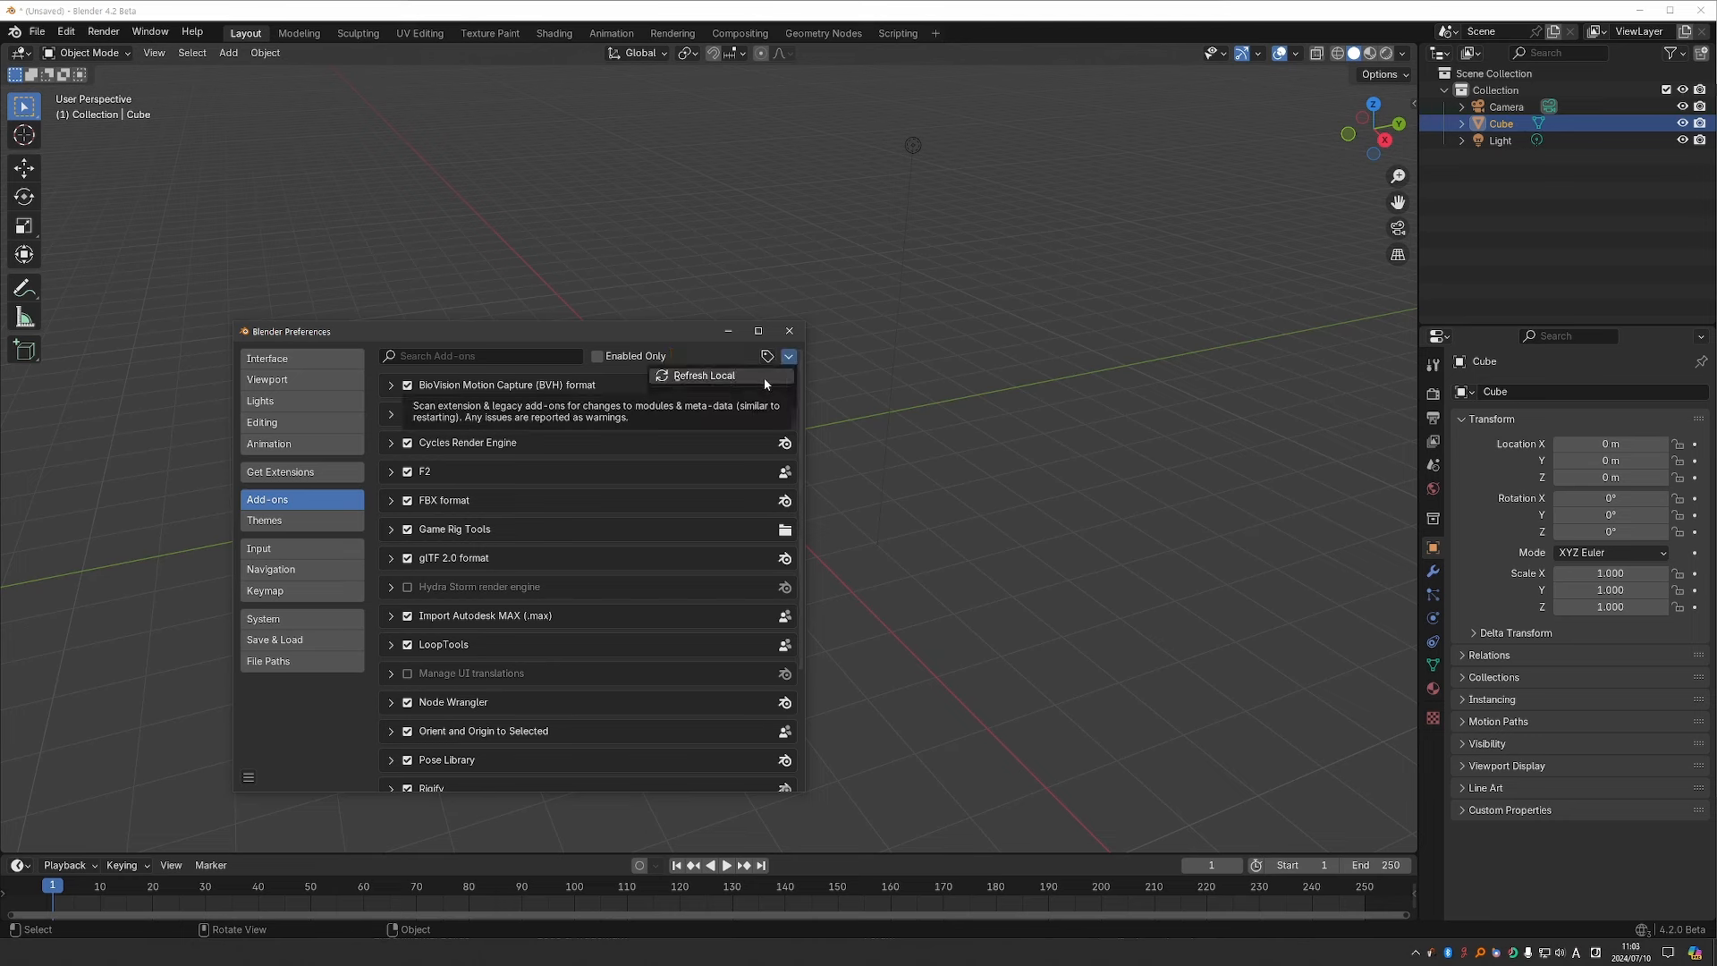
Go to the Get Extensions section and examine its type choices and tag filters.
{"action": "left_click", "coordinate": [361, 474]}
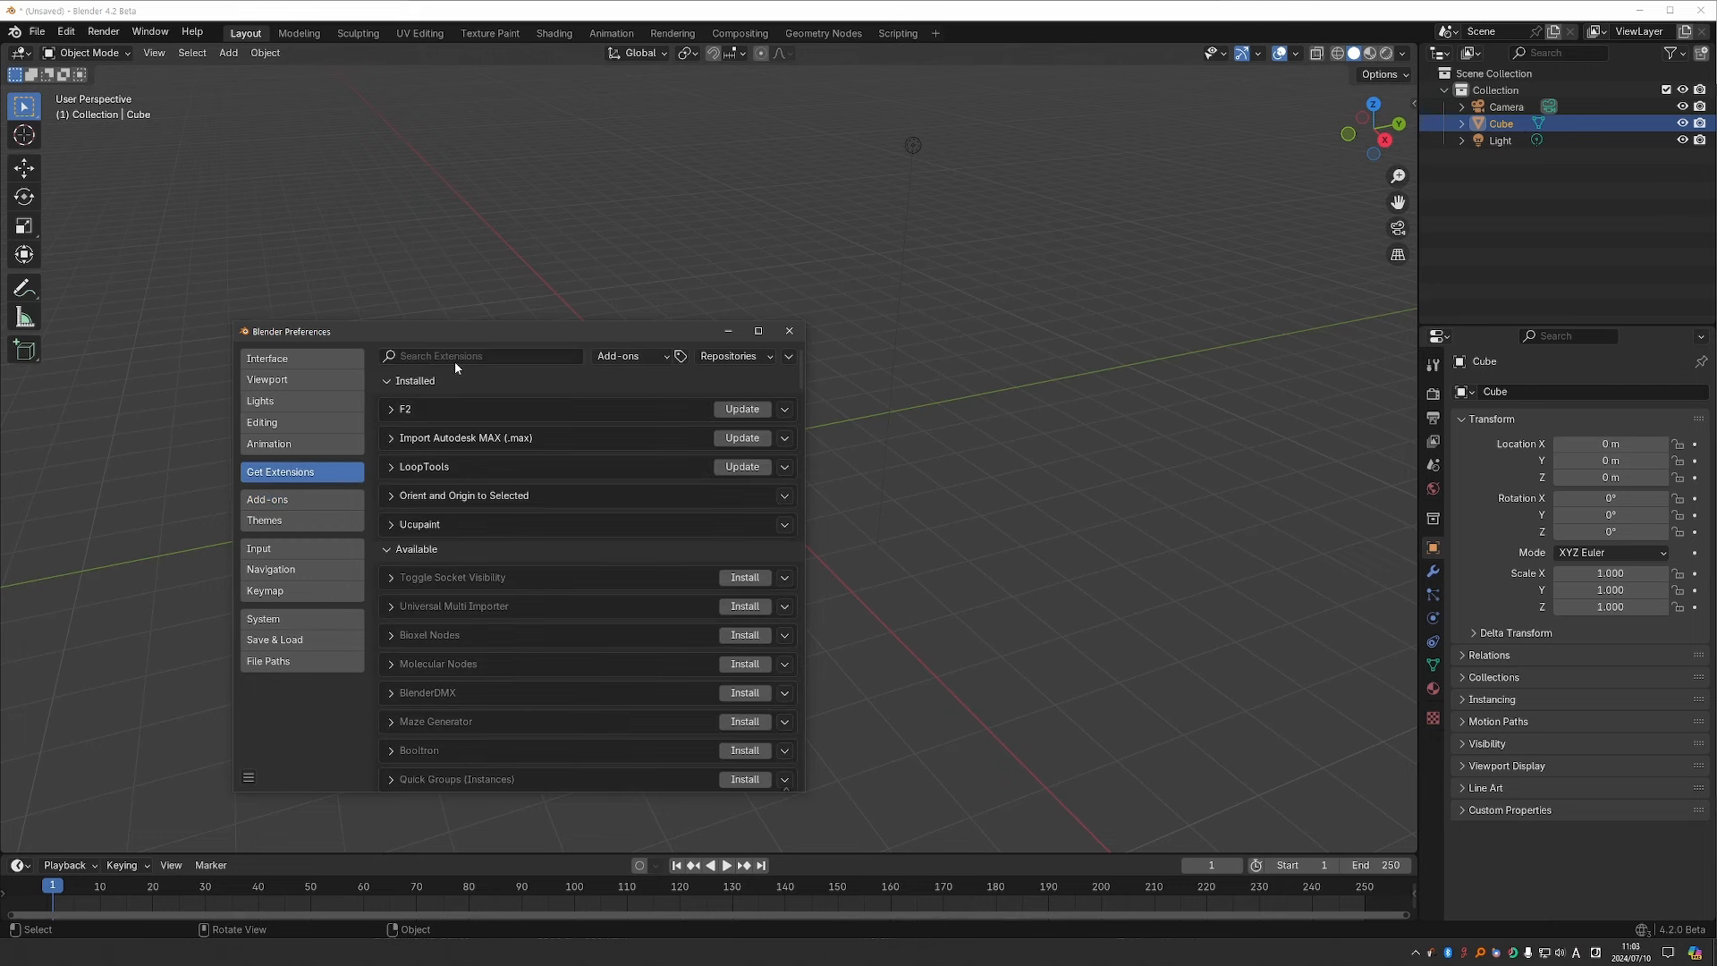
{"action": "left_click", "coordinate": [643, 357]}
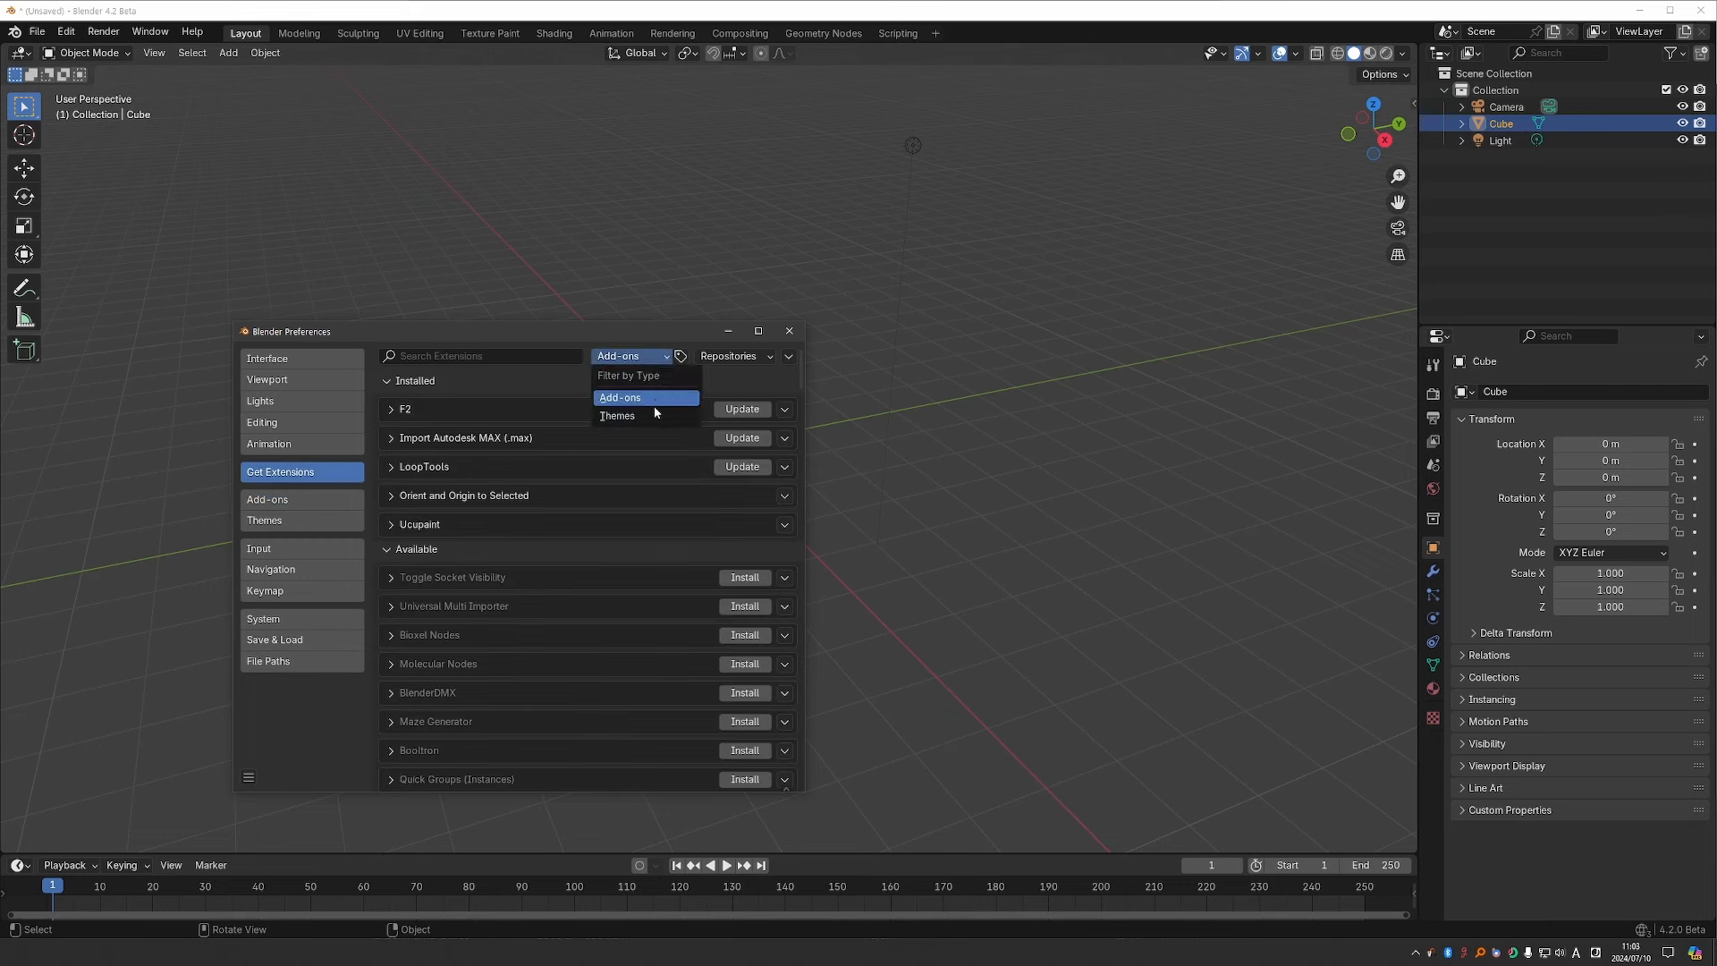
{"action": "left_click", "coordinate": [681, 357]}
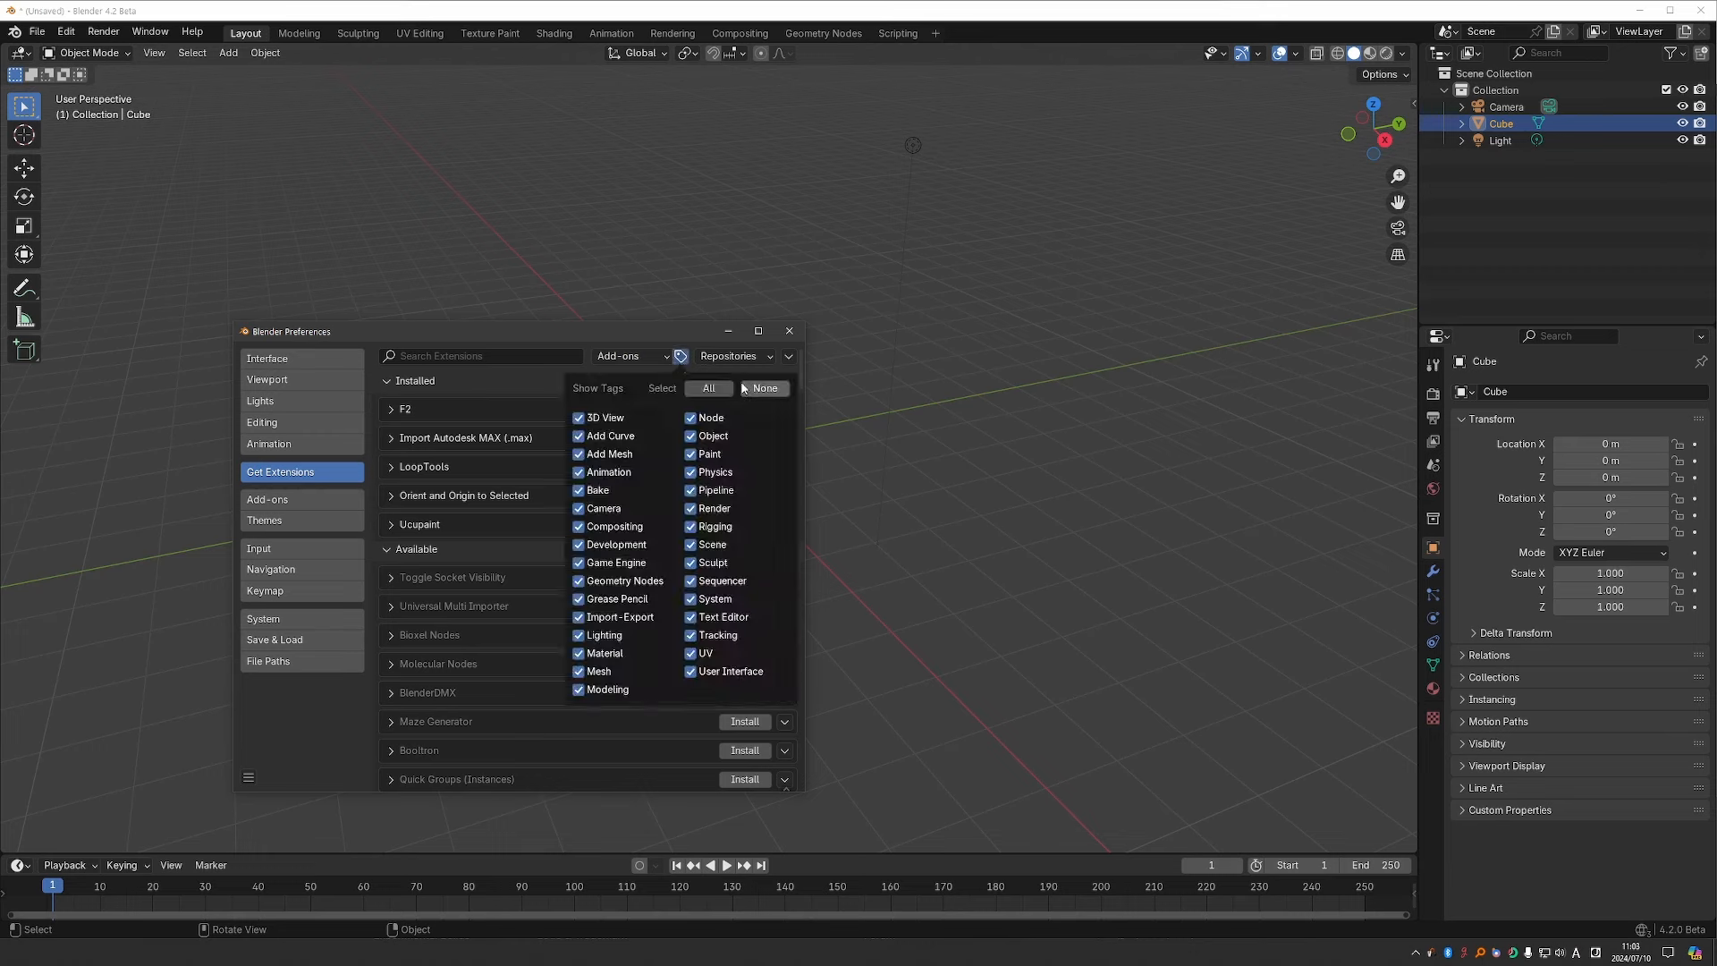
Select the extensions.blender.org repository and examine its settings and the options for adding repositories and installing updates.
{"action": "left_click", "coordinate": [721, 358]}
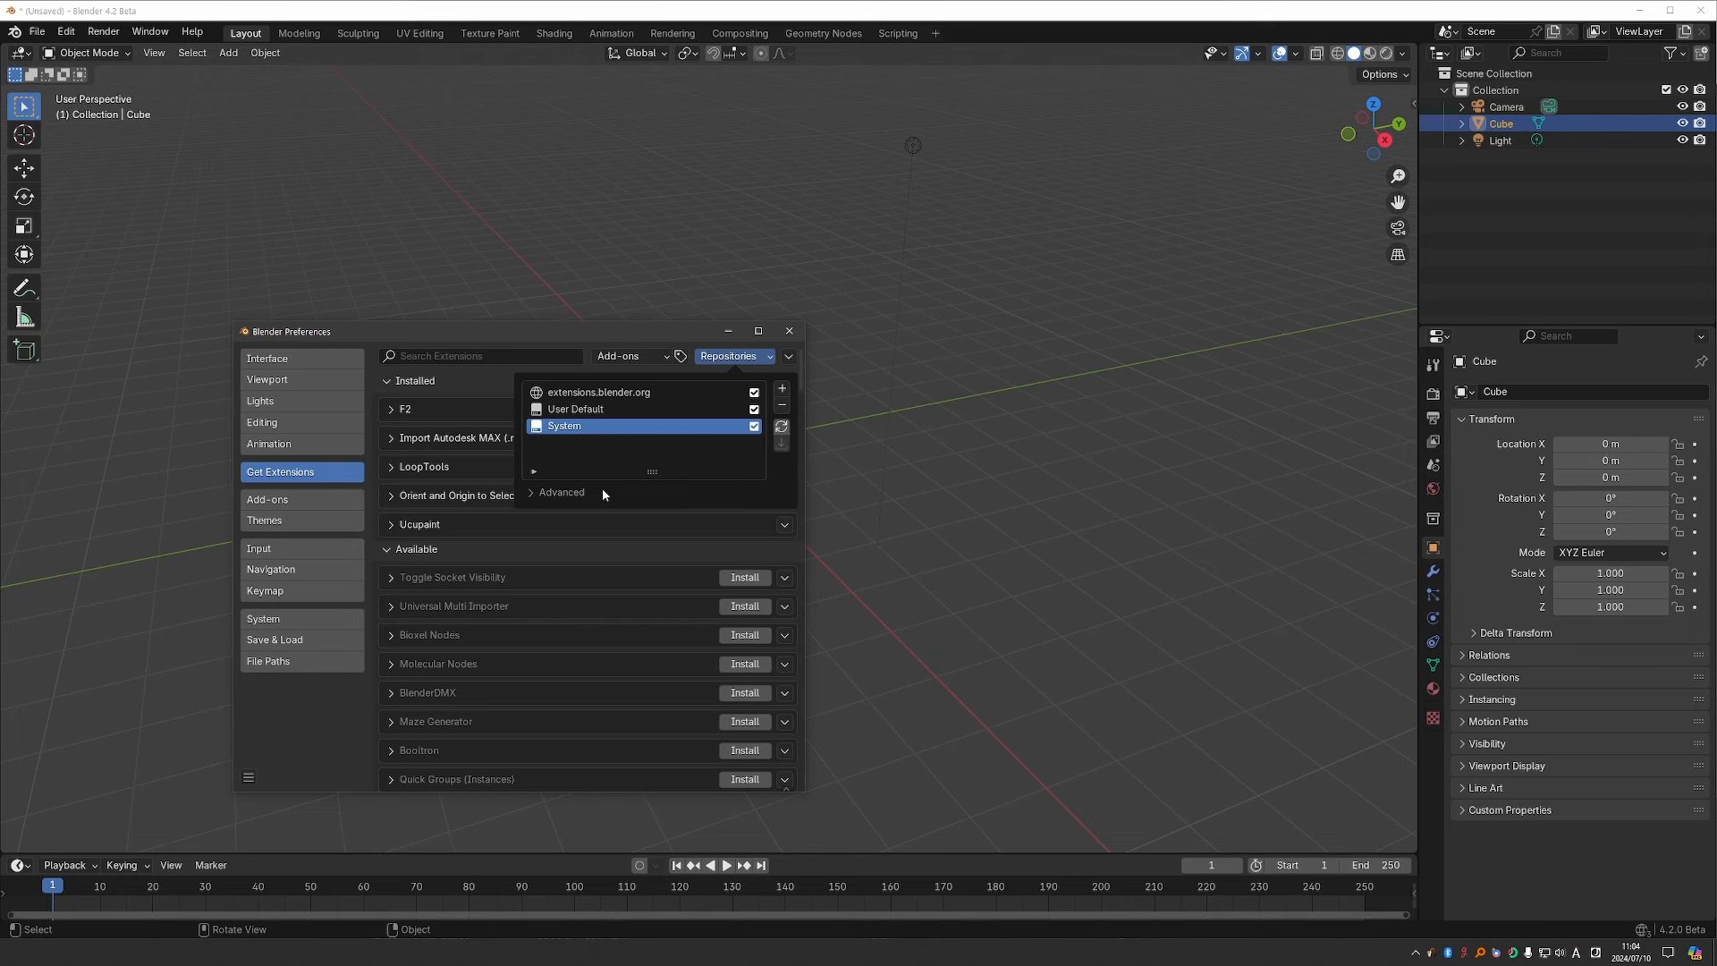
{"action": "left_click", "coordinate": [613, 394]}
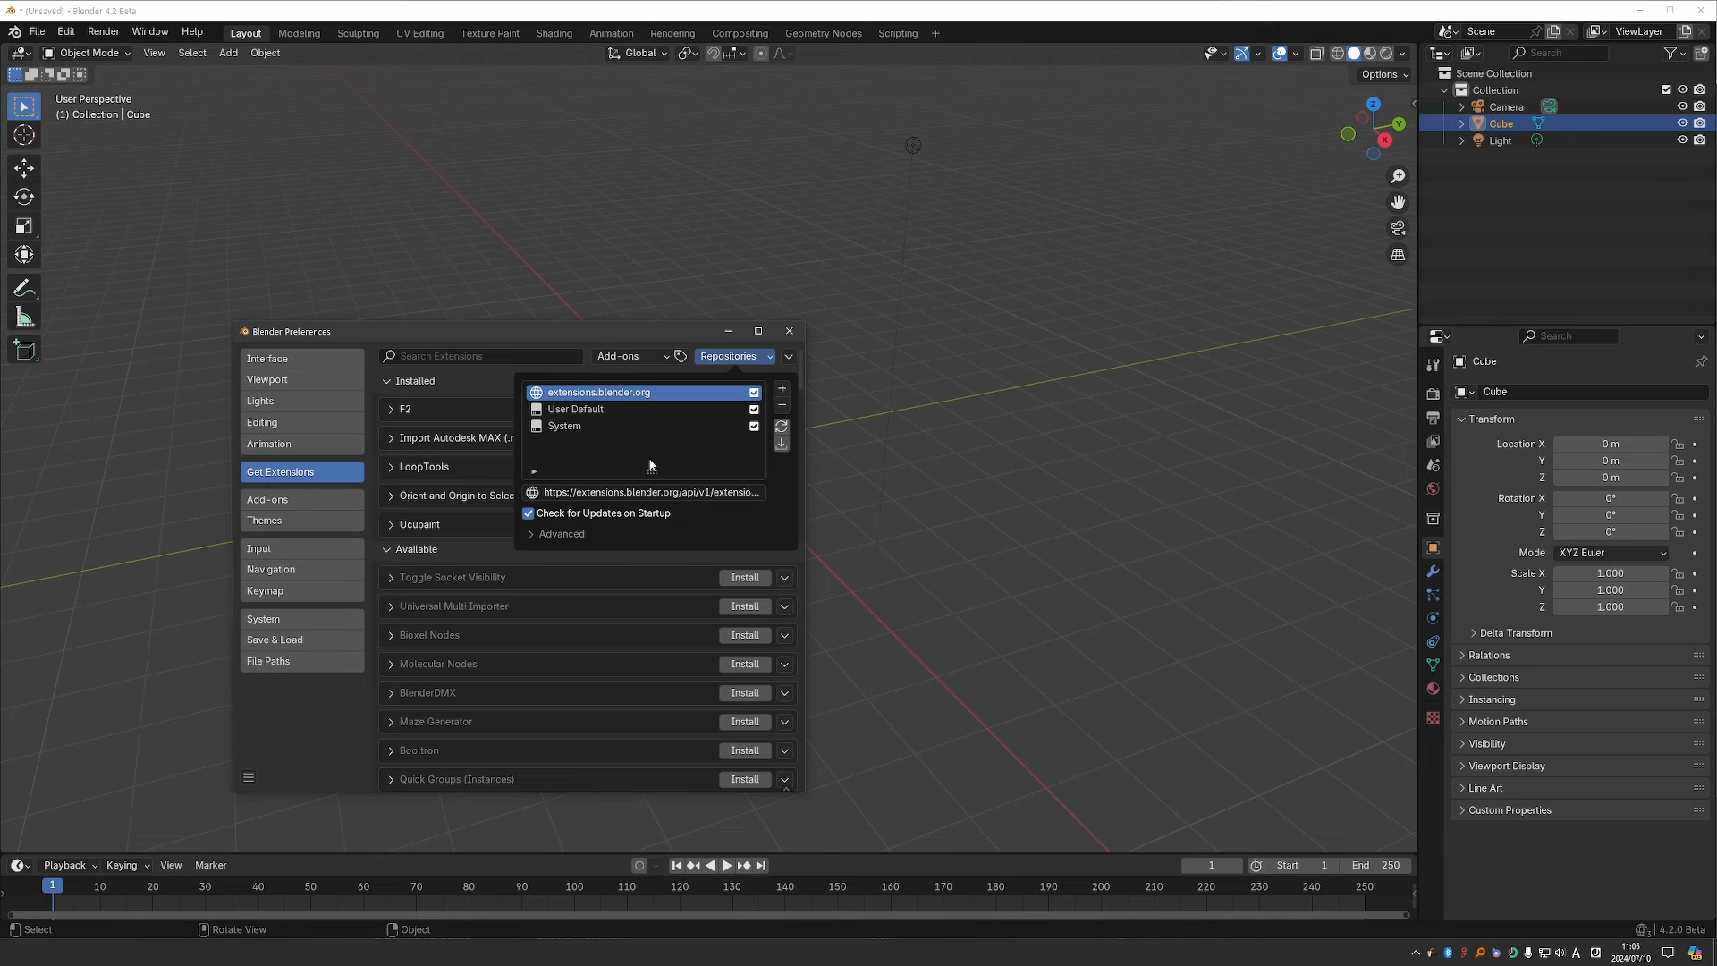
{"action": "left_click", "coordinate": [784, 390]}
{"action": "left_click", "coordinate": [784, 447]}
{"action": "left_click", "coordinate": [786, 357]}
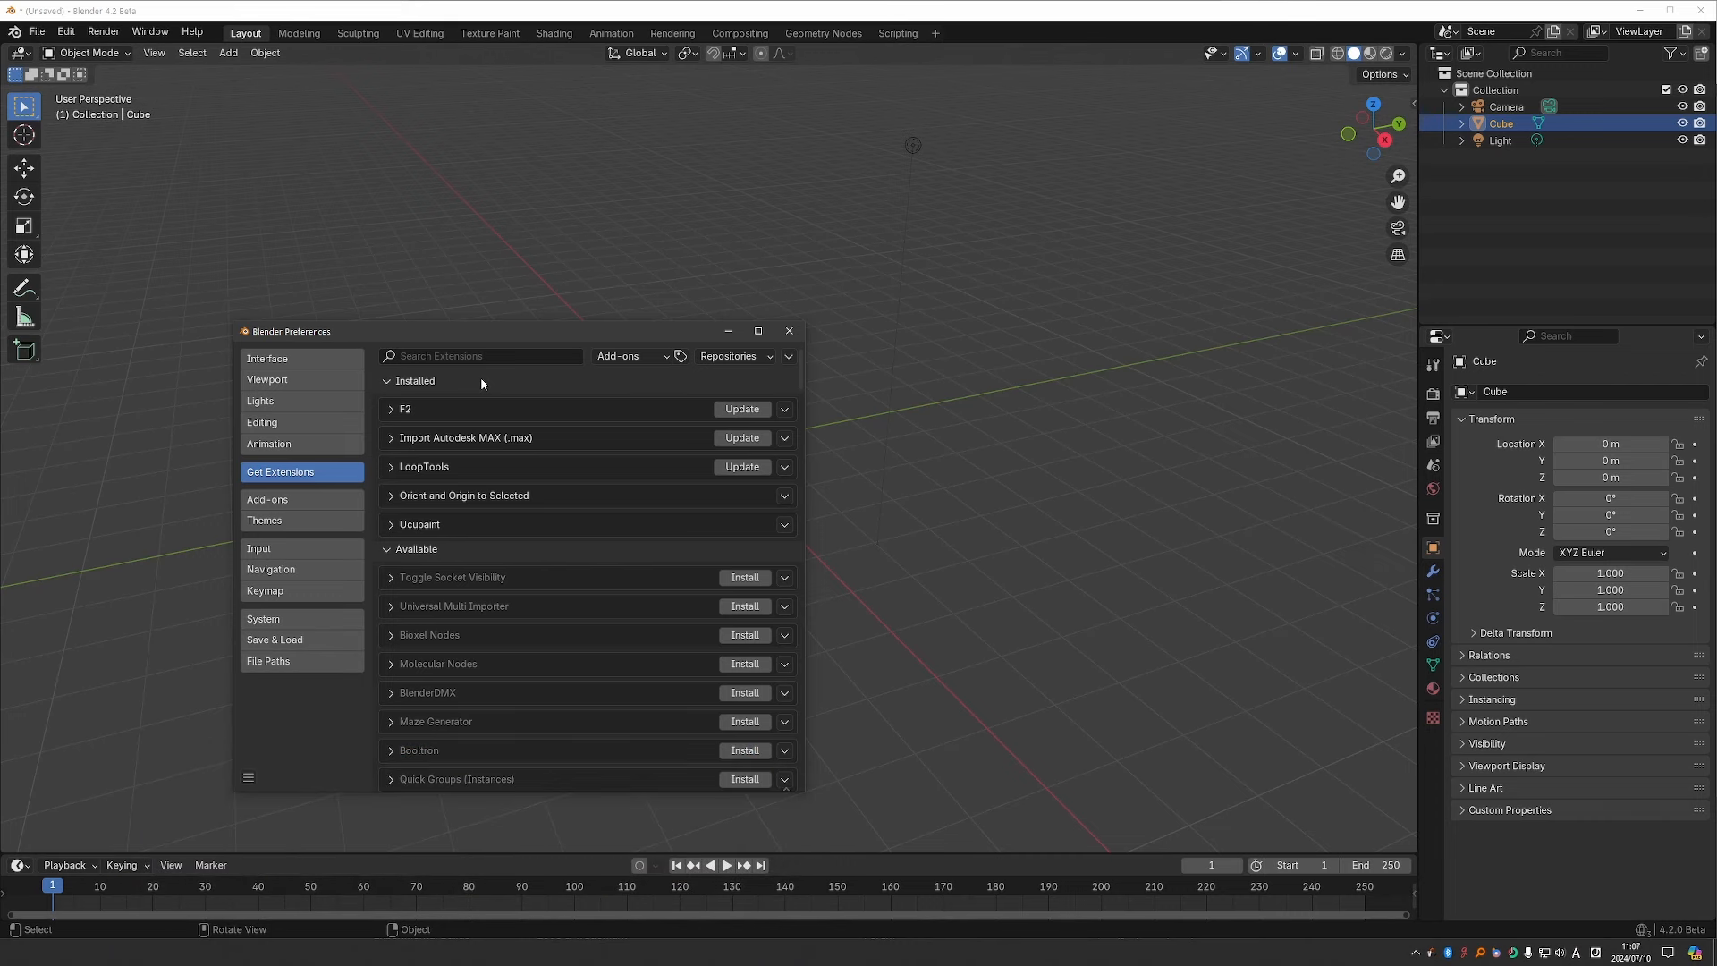
Expand the Game Rig Tools details among the installed add-ons to check its Uninstall option.
{"action": "left_click", "coordinate": [788, 356]}
{"action": "left_click", "coordinate": [318, 500]}
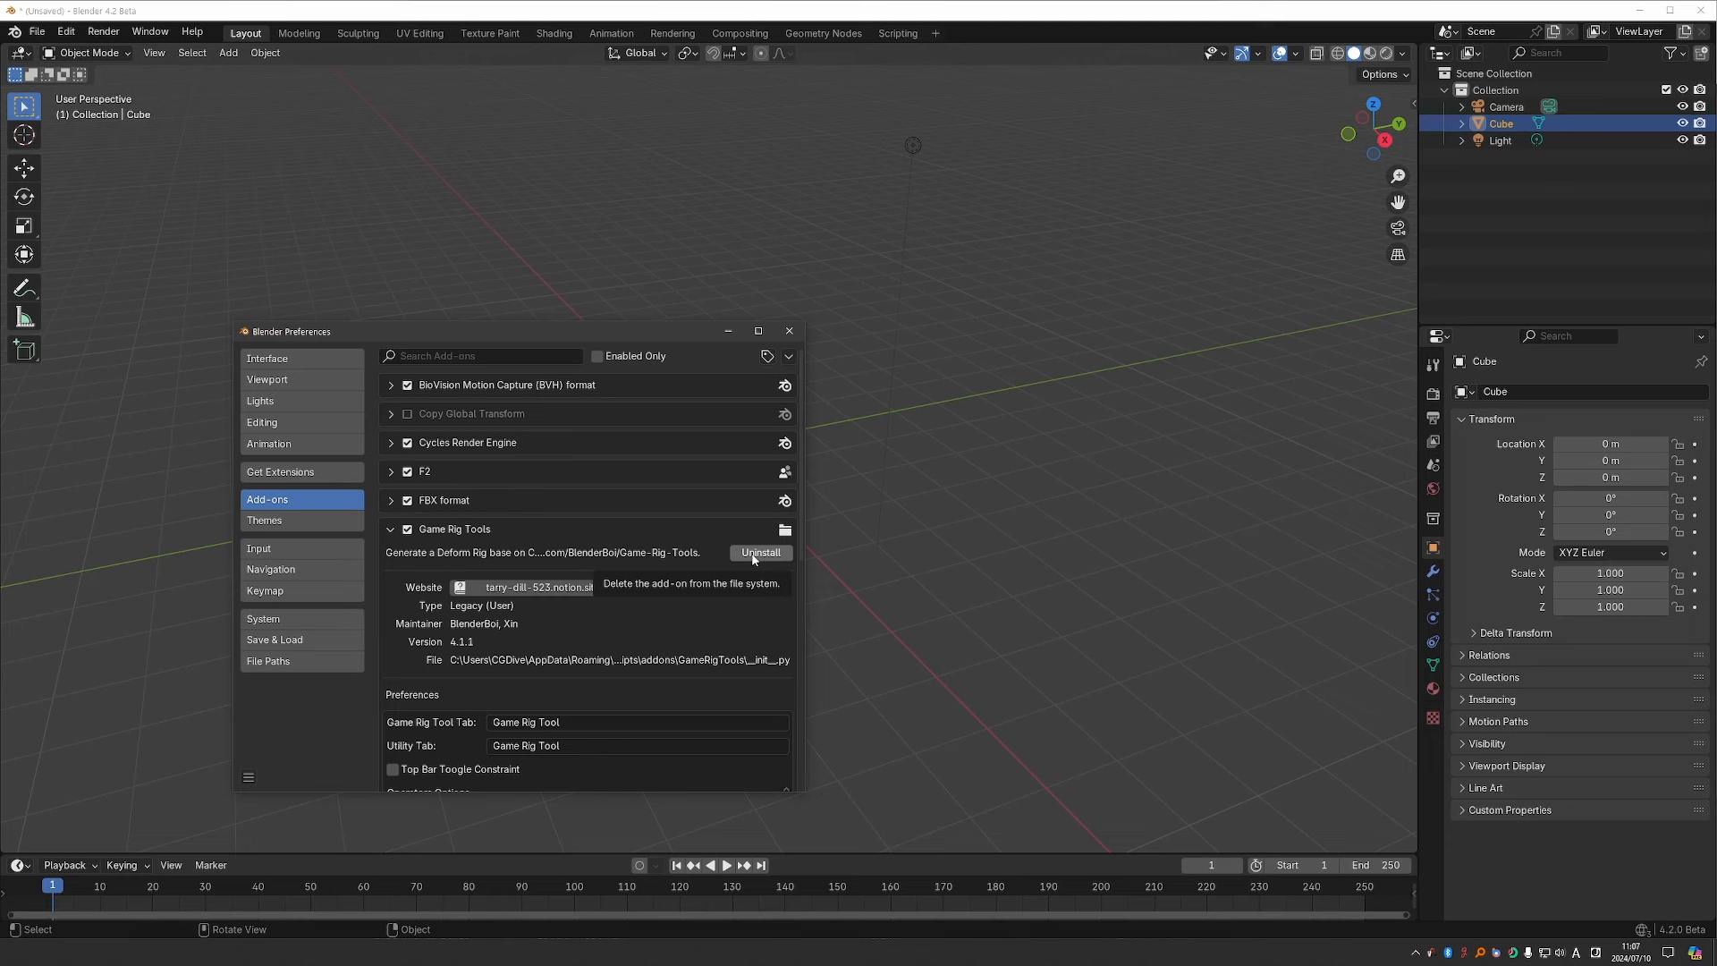
Update the F2 extension and install all remaining available extension updates.
{"action": "left_click", "coordinate": [299, 472]}
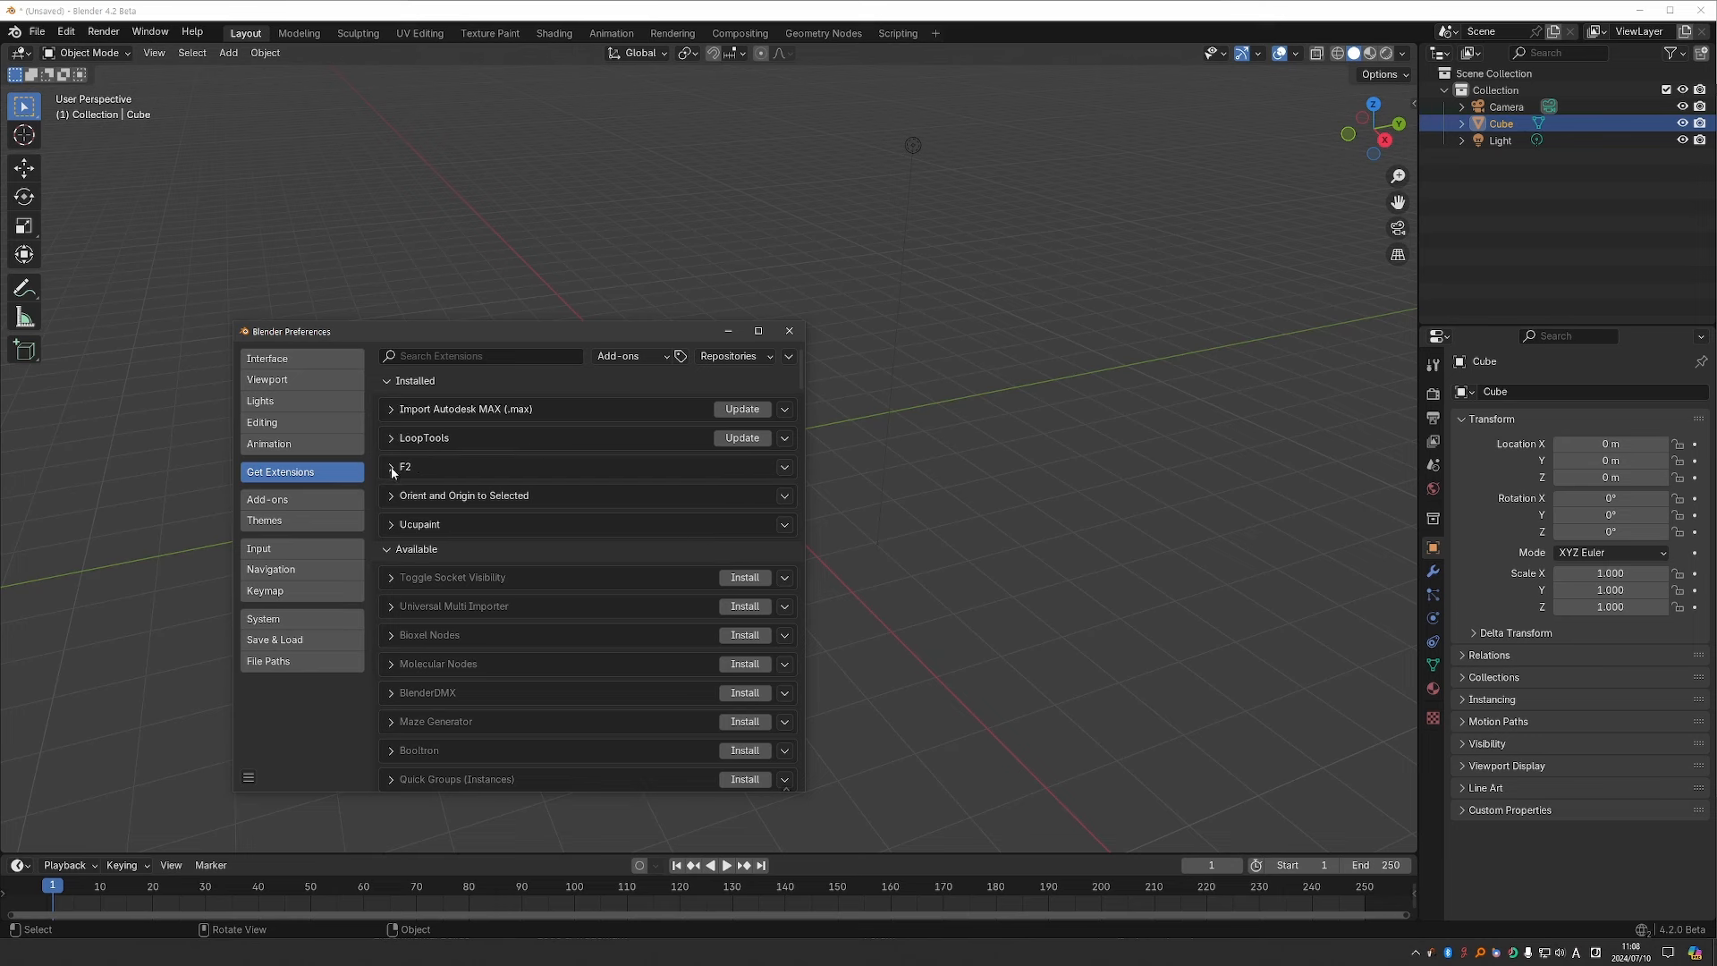
{"action": "left_click", "coordinate": [729, 356]}
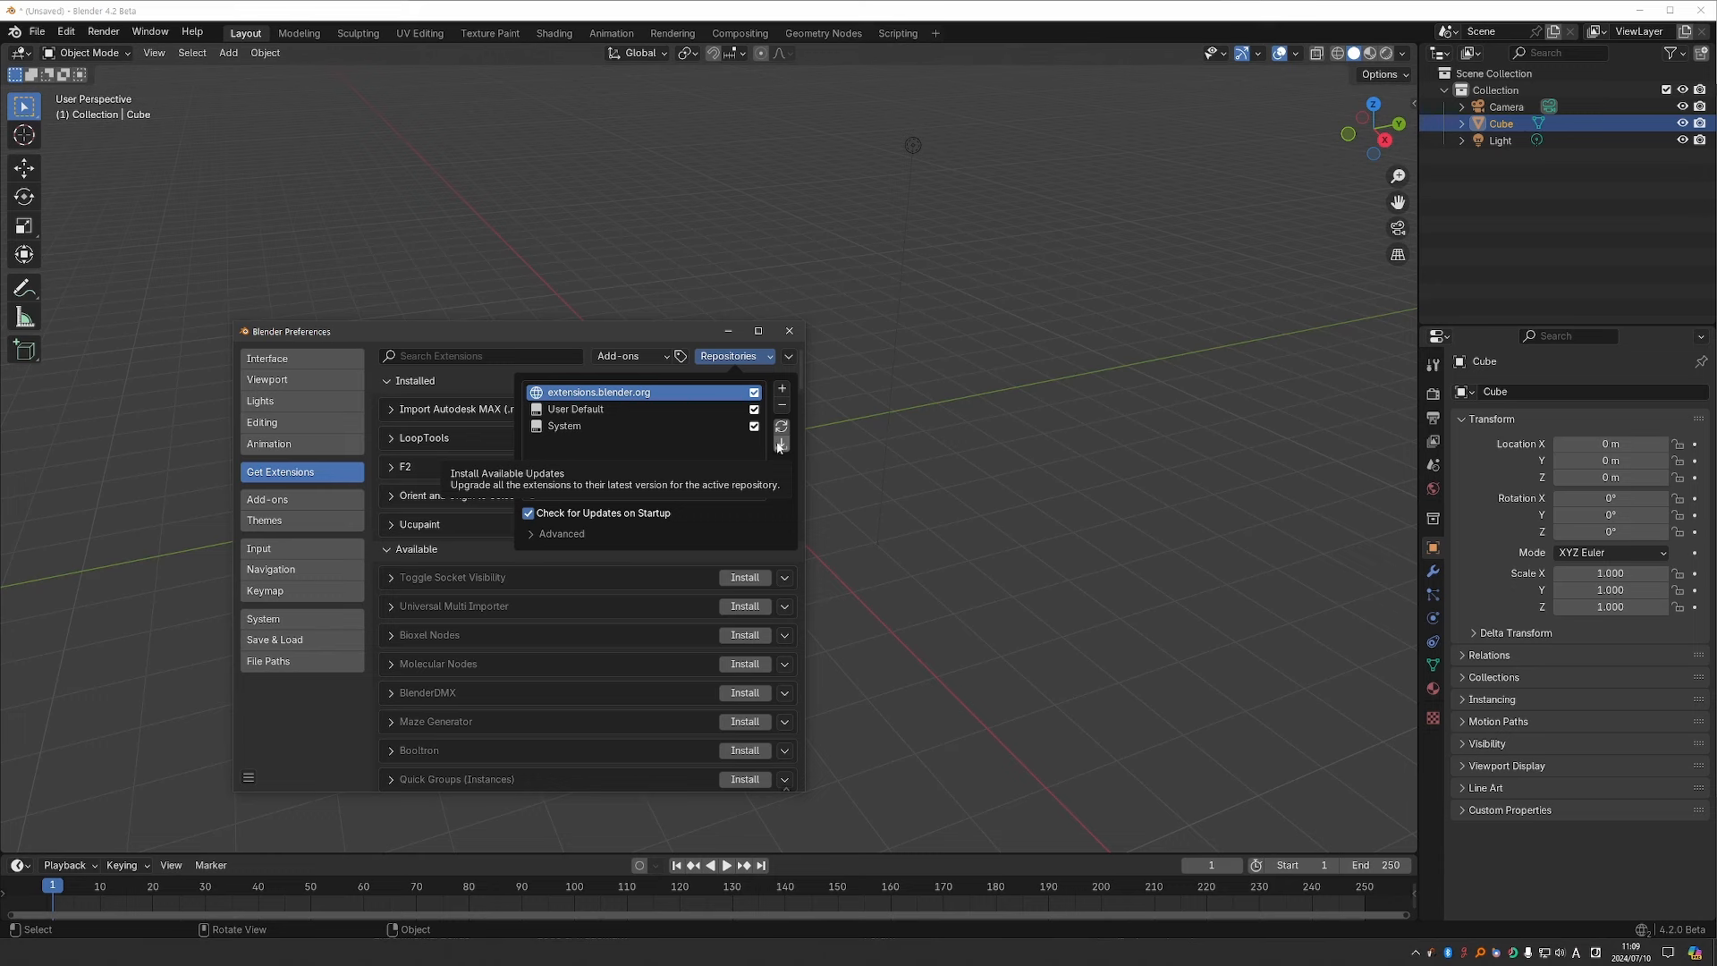
{"action": "left_click", "coordinate": [787, 356]}
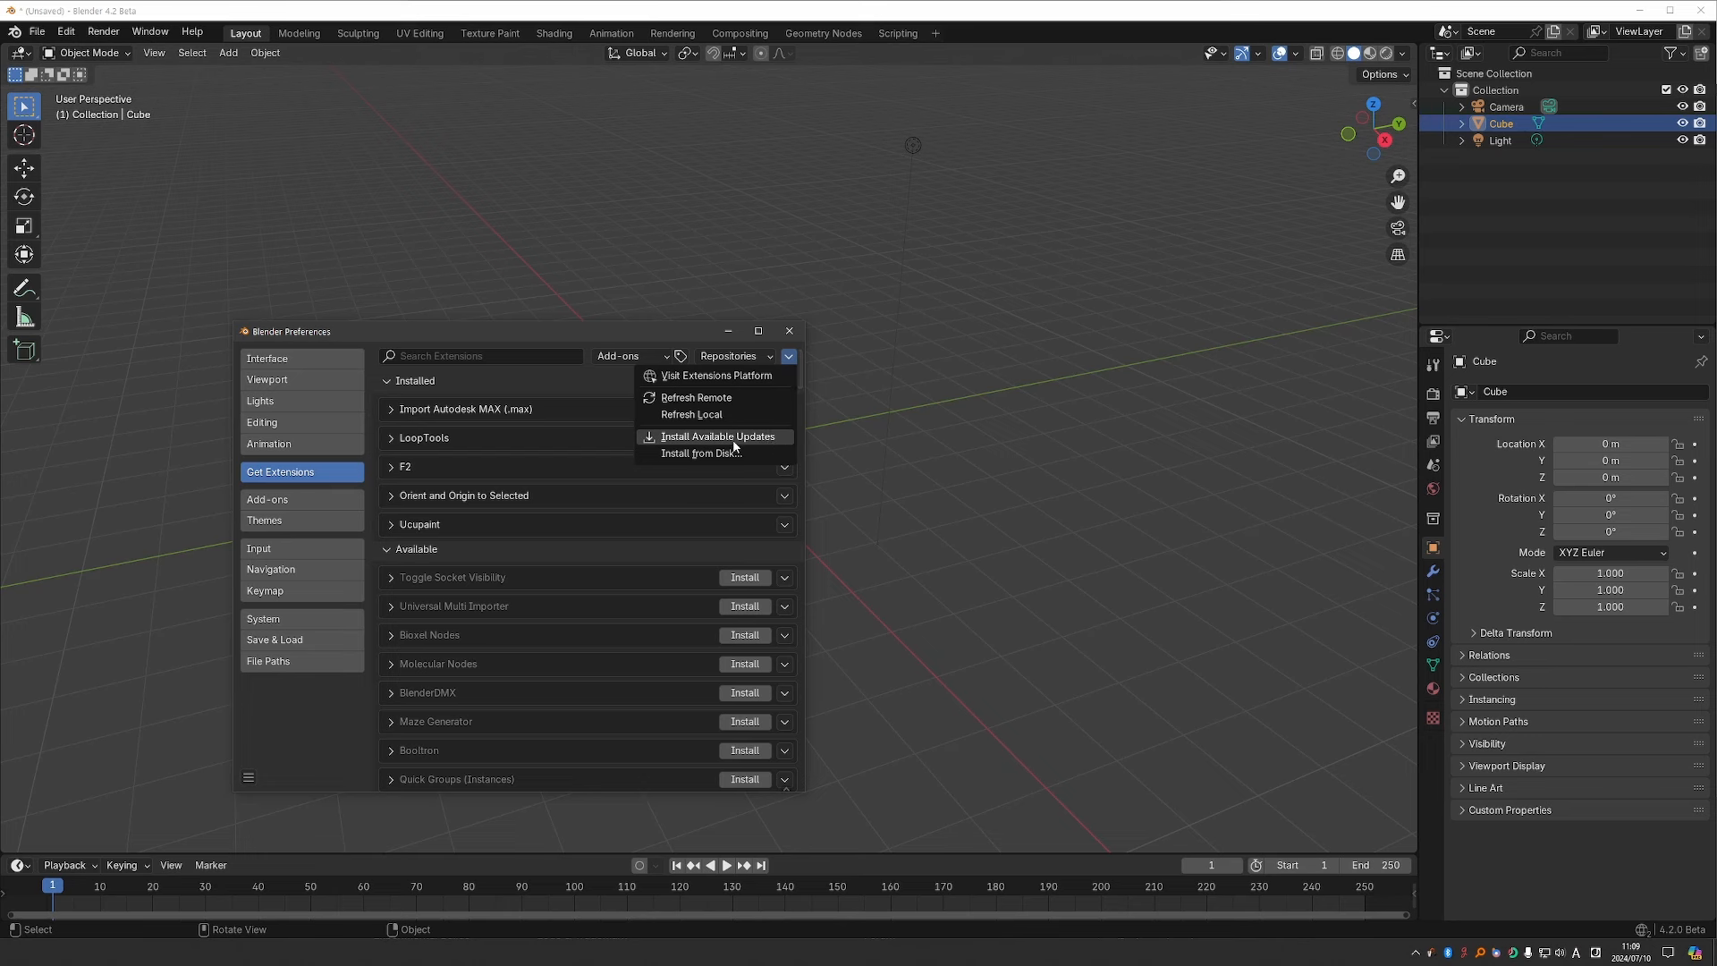
{"action": "left_click", "coordinate": [763, 439]}
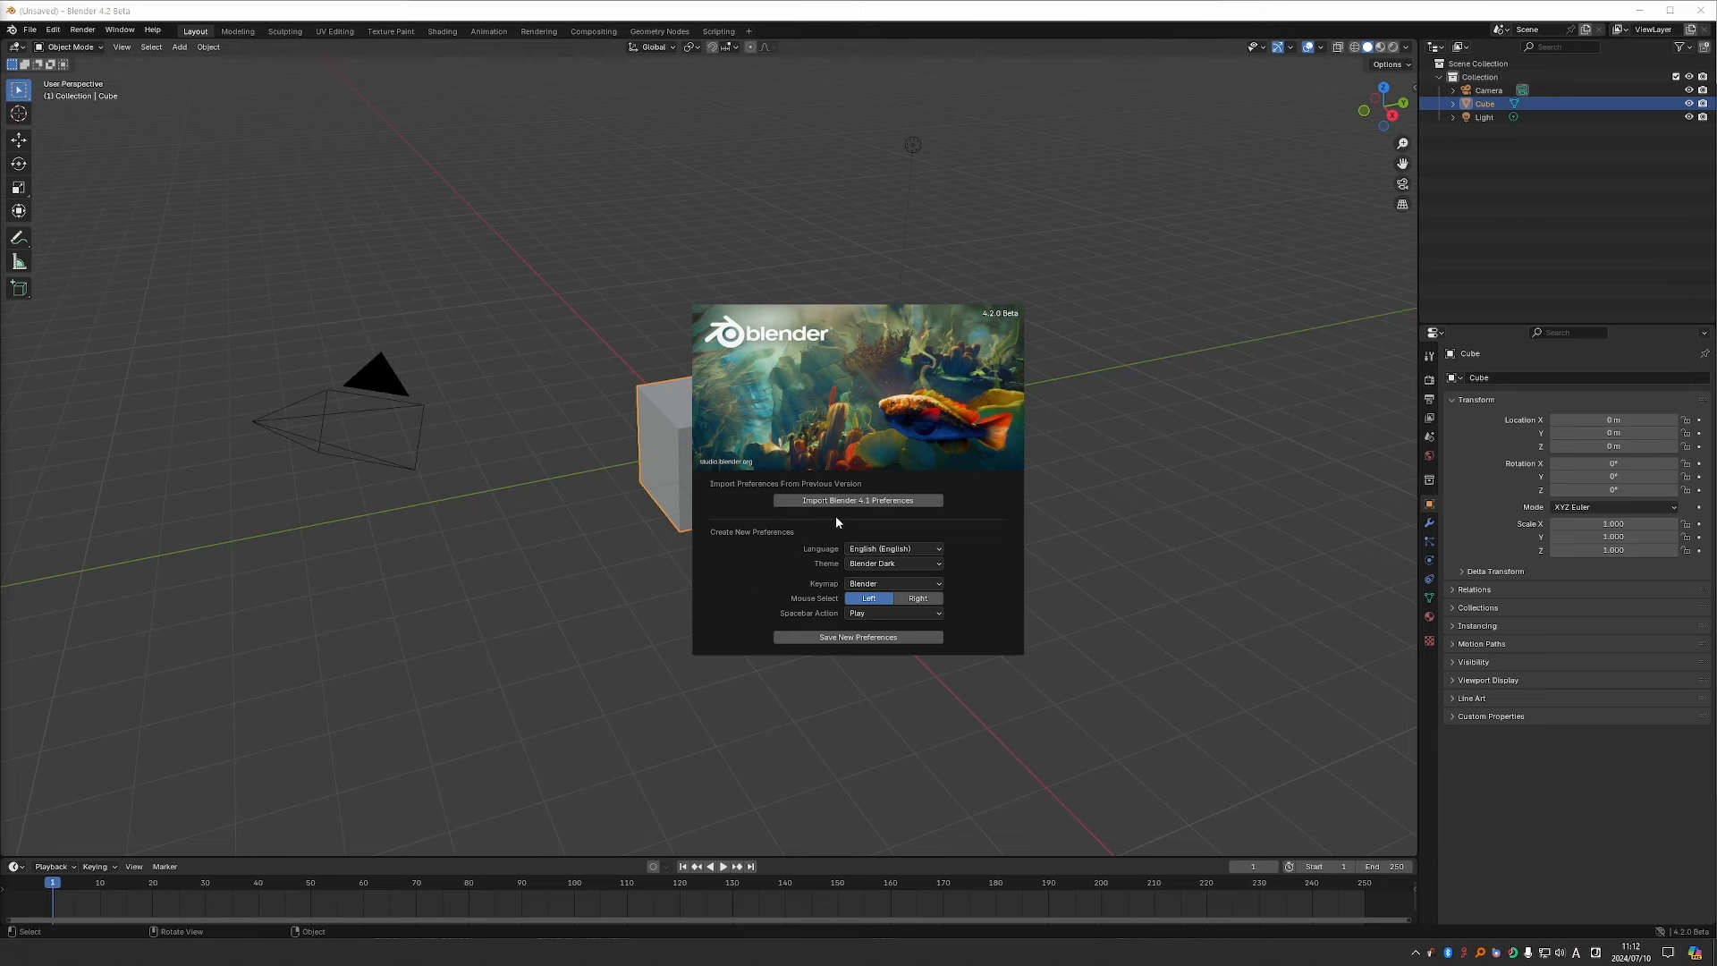
Import the Blender 4.1 preferences and expand the Mixamo Rig for Blender 4.0 details in the installed add-ons list.
{"action": "left_click", "coordinate": [857, 502]}
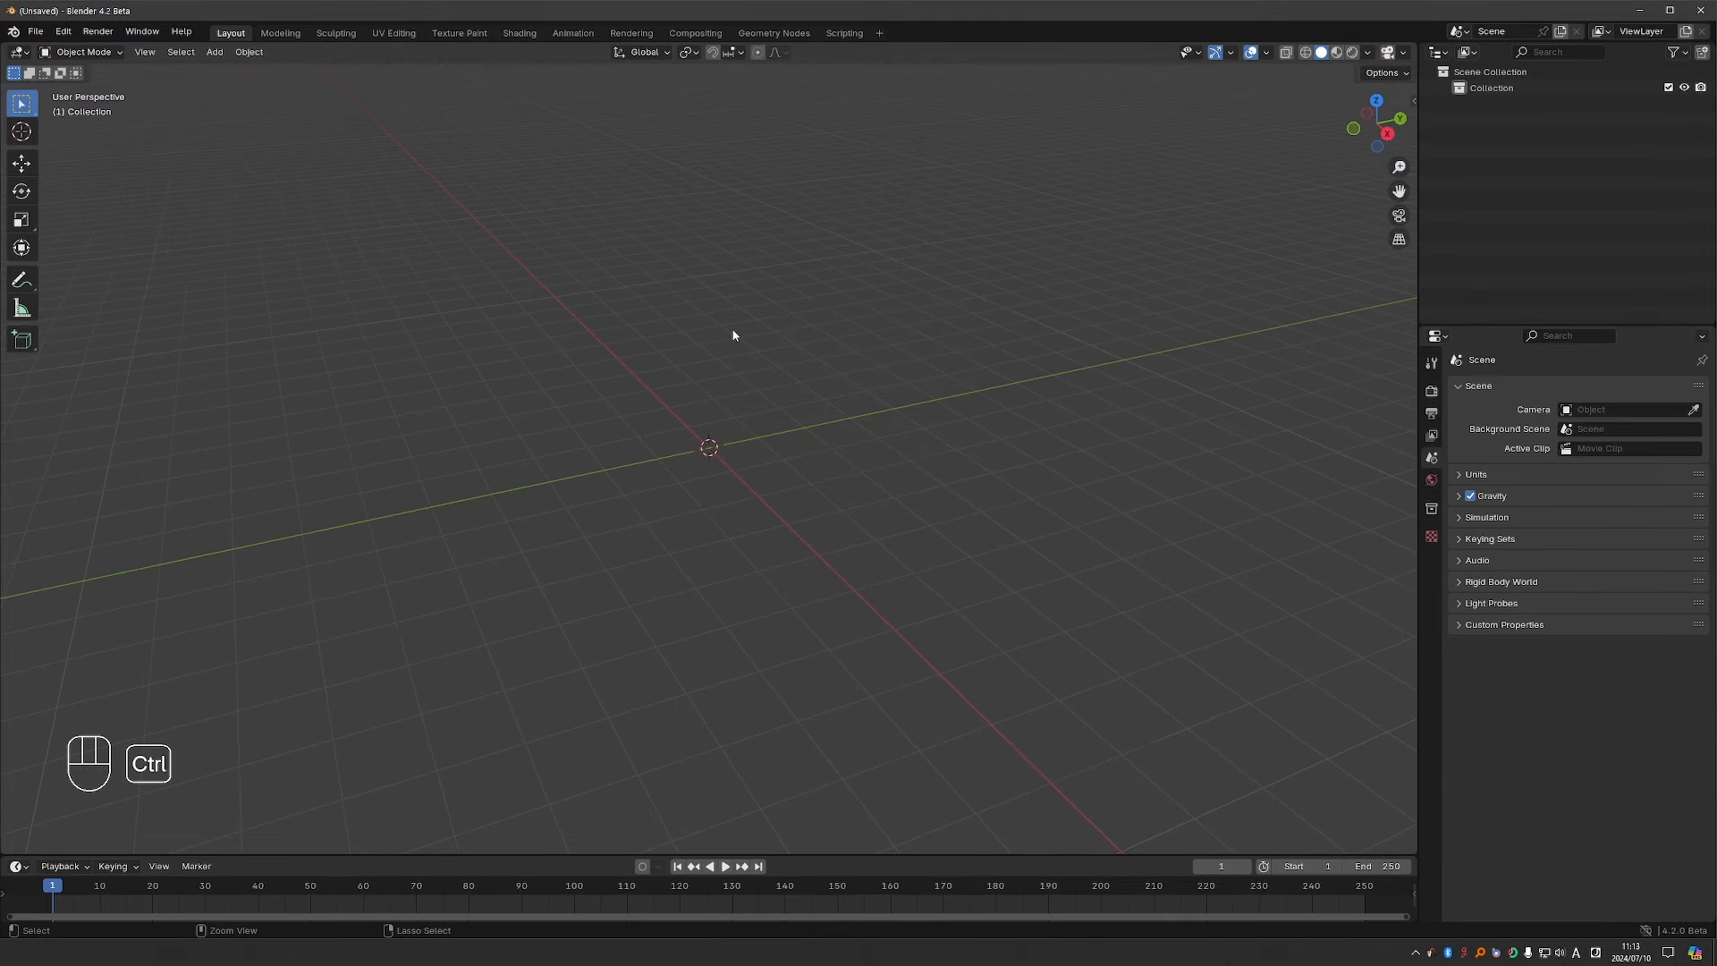
{"action": "key", "text": "ctrl+comma"}
{"action": "left_click", "coordinate": [543, 279]}
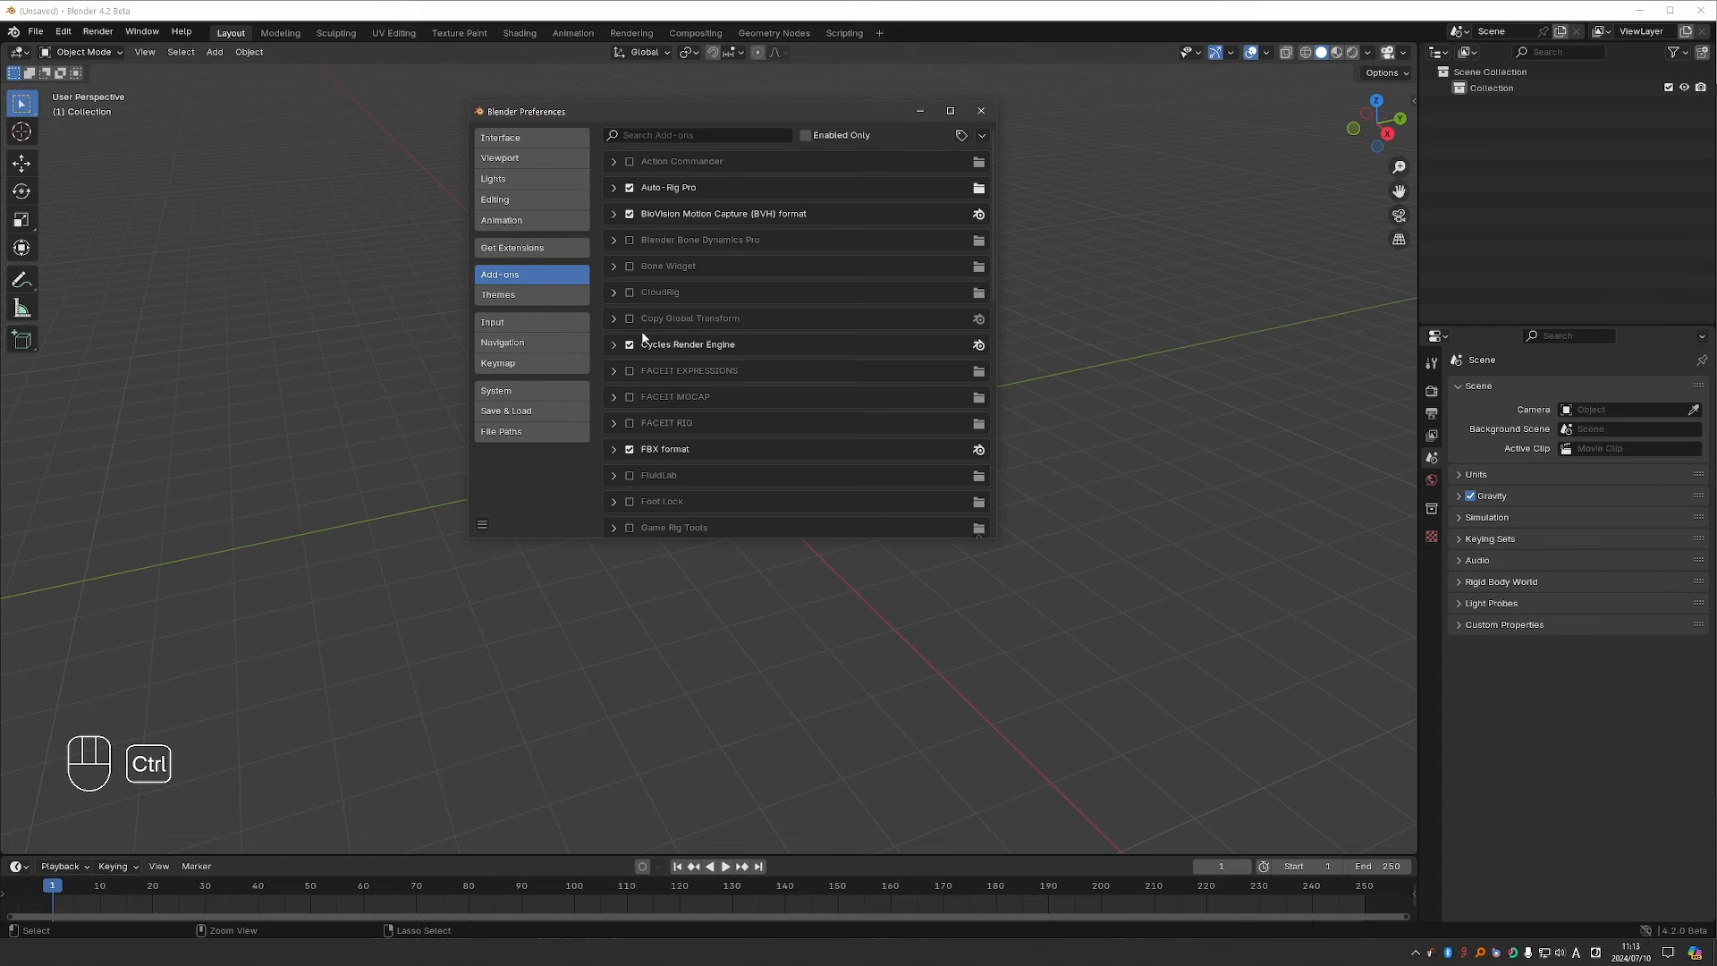
{"action": "scroll", "coordinate": [642, 337], "scroll_direction": "down", "scroll_amount": 8}
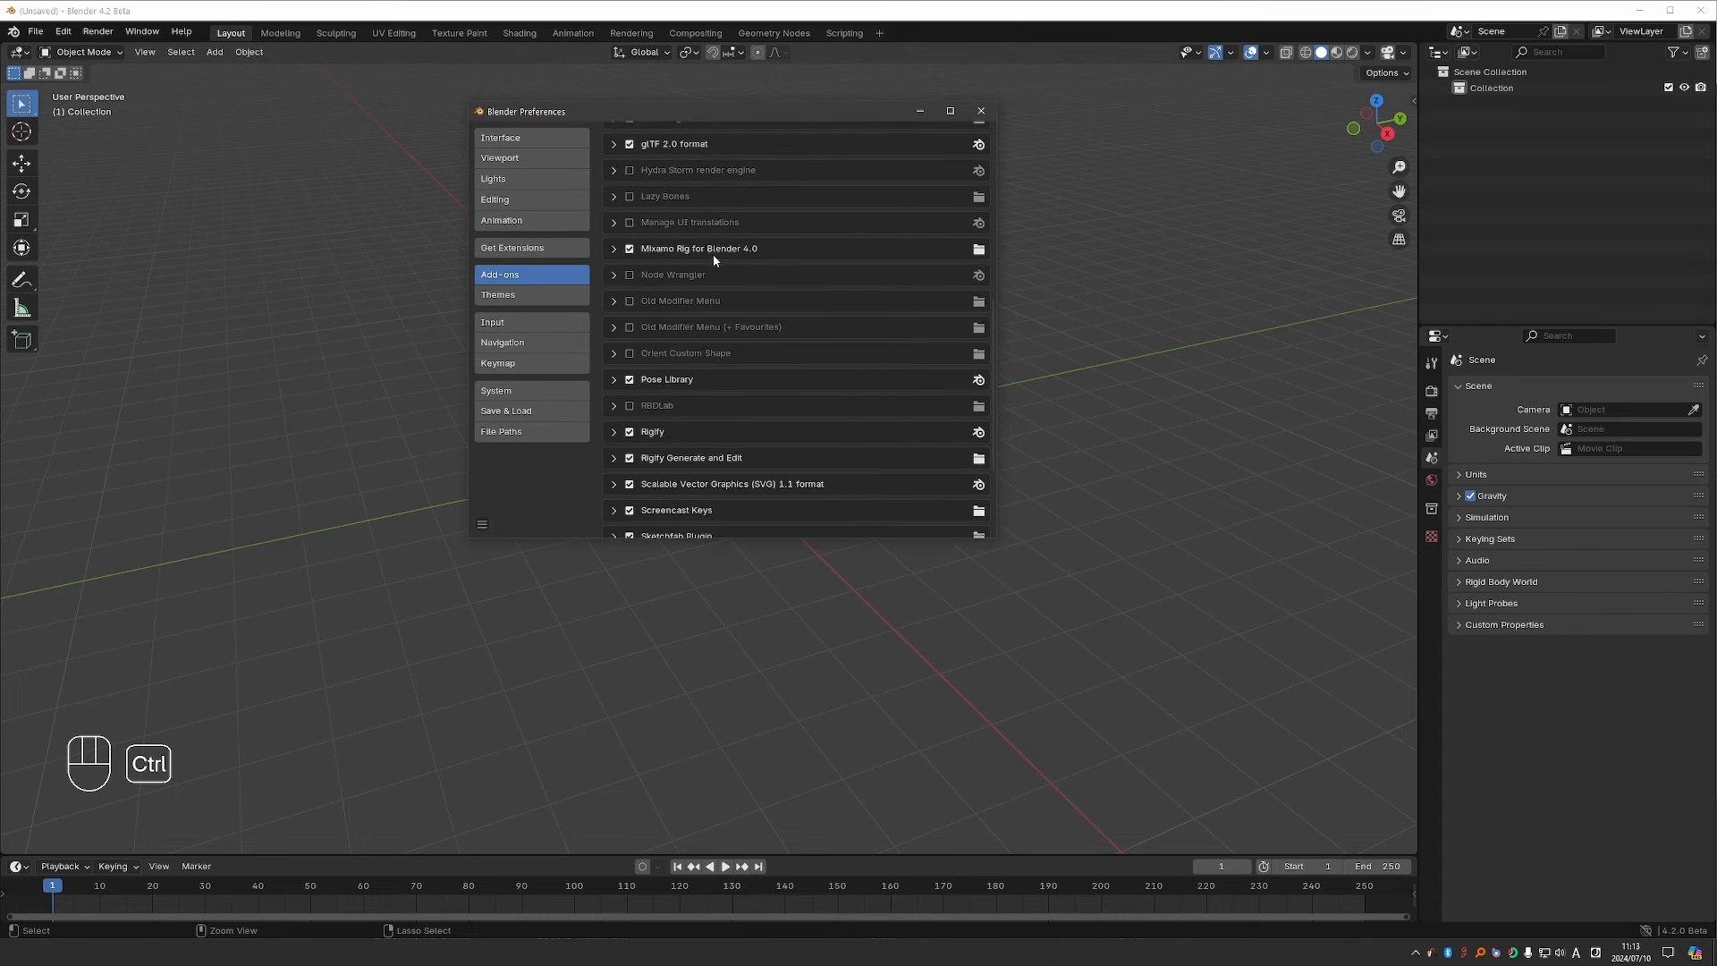
{"action": "left_click", "coordinate": [614, 249]}
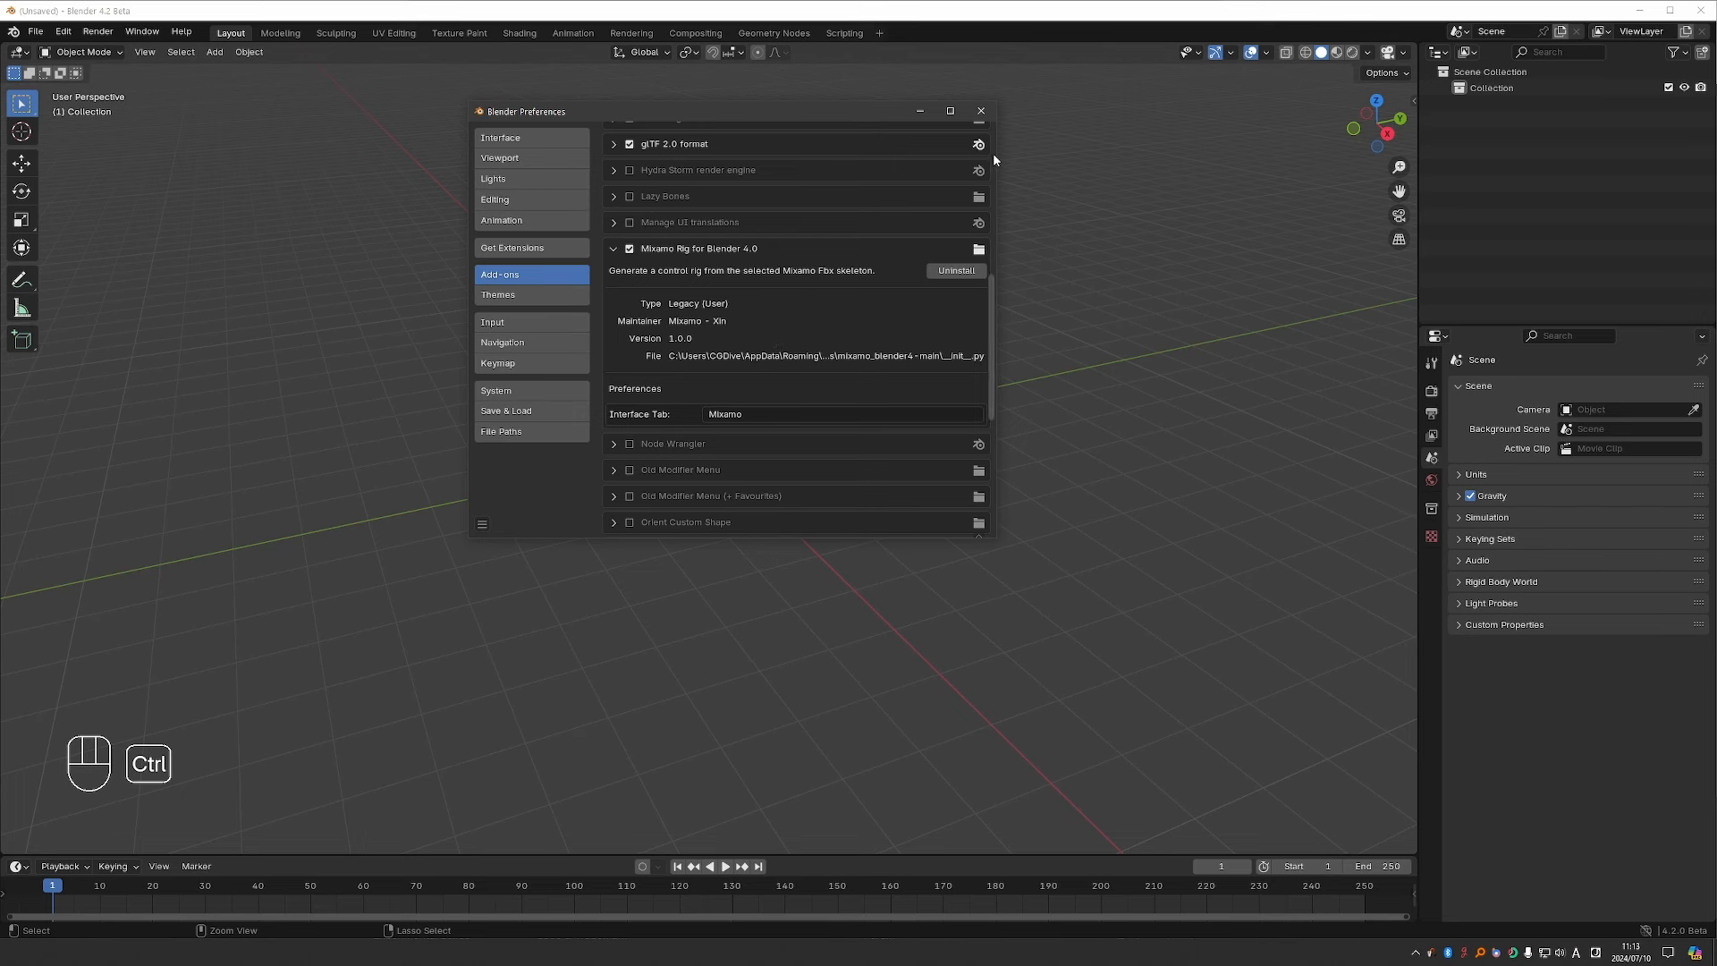